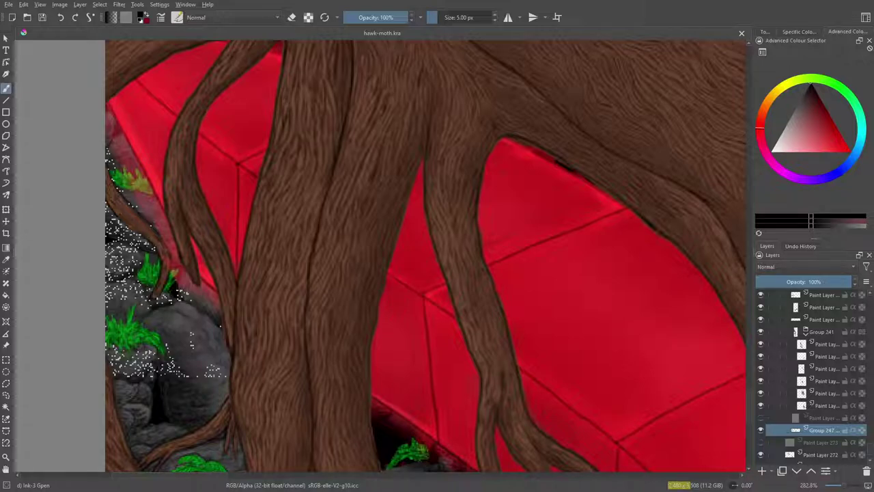
Examine the roots, red crystals, egg cluster and rocks across the lower part of the painting for stray white specks.
key("1")
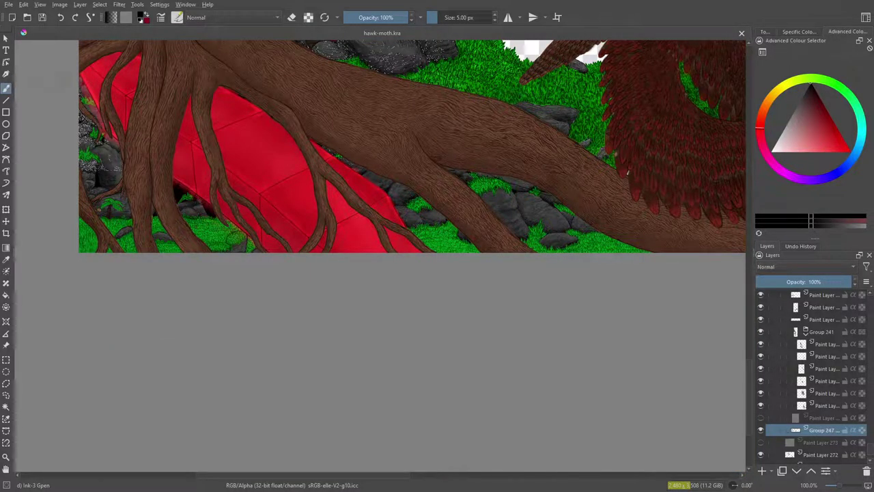
scroll(413, 254, "down", 5)
scroll(413, 255, "up", 8)
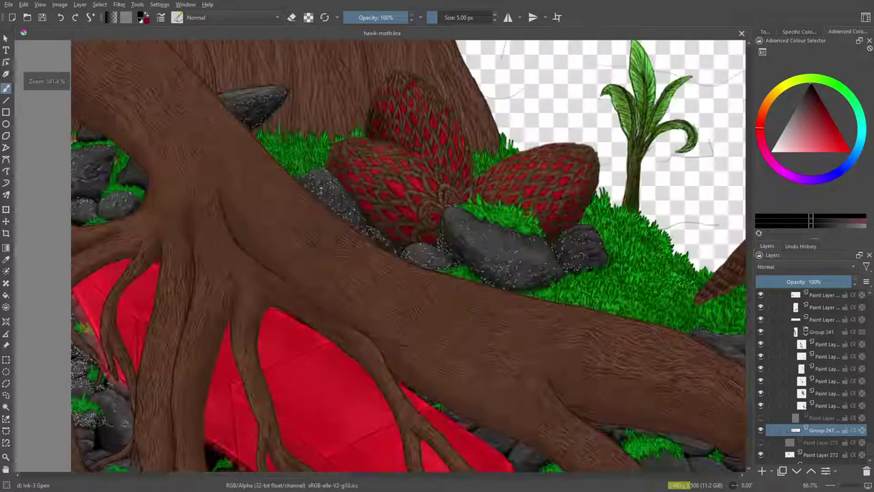
scroll(556, 273, "up", 4)
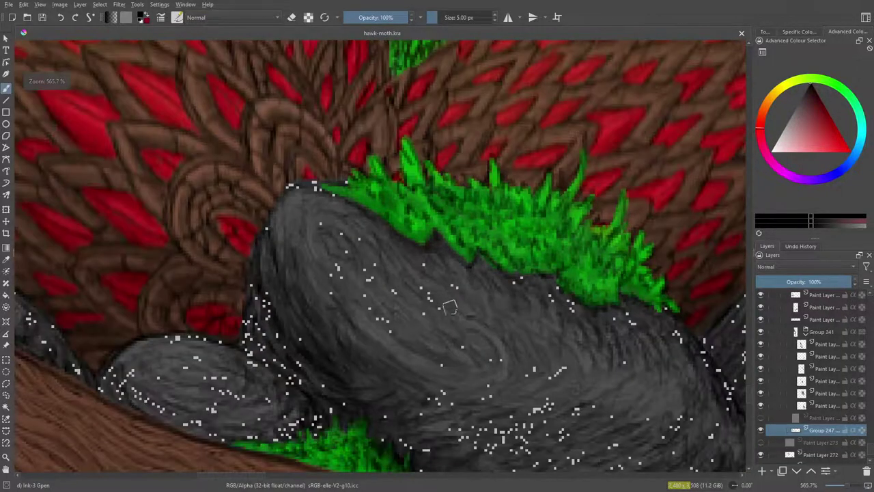
scroll(412, 372, "down", 7)
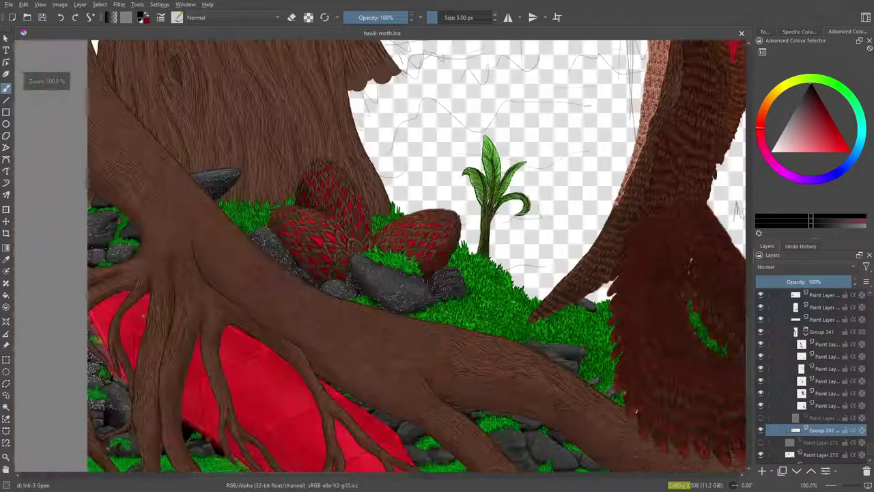
scroll(61, 254, "up", 2)
scroll(139, 393, "down", 2)
scroll(139, 392, "up", 4)
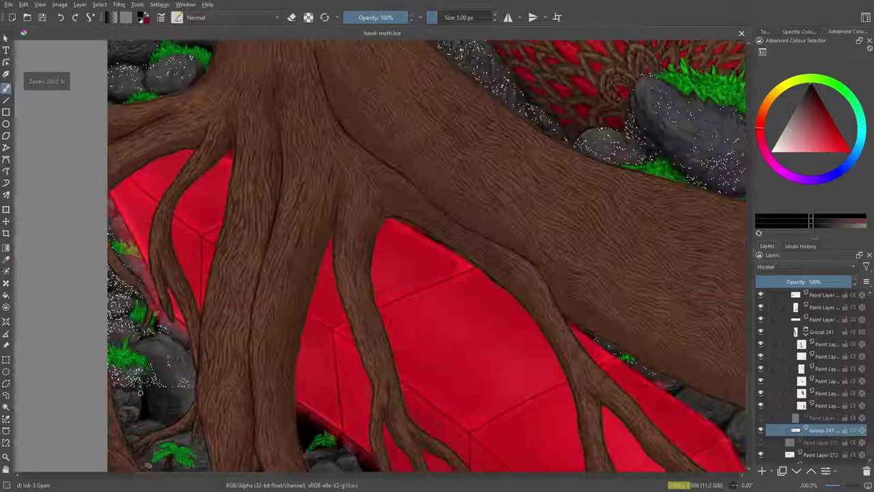
scroll(139, 393, "down", 3)
scroll(139, 392, "up", 3)
scroll(143, 393, "down", 3)
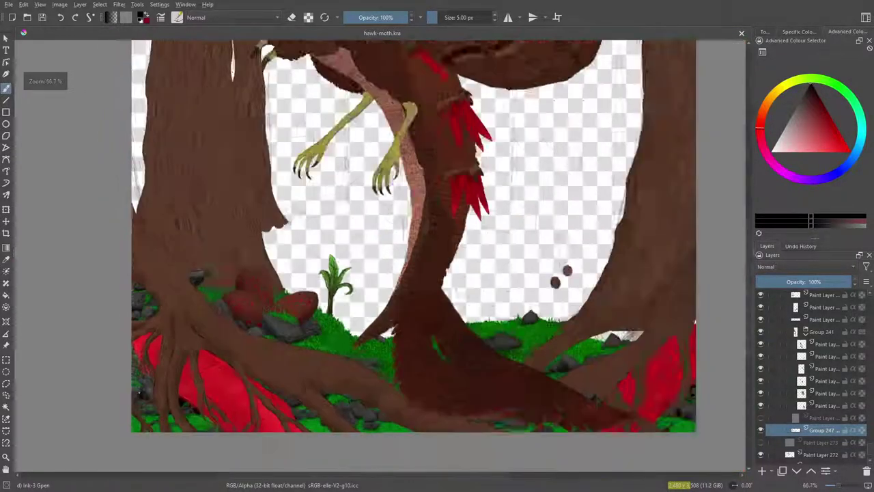
scroll(144, 393, "up", 3)
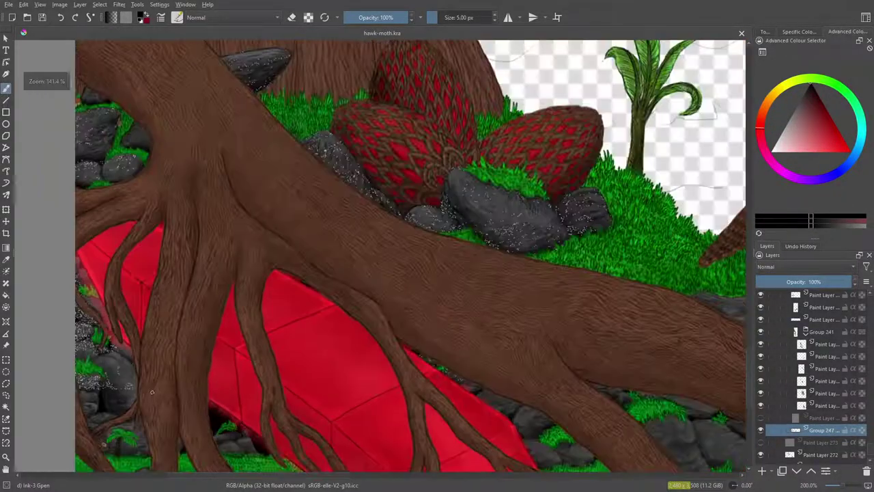
scroll(143, 393, "down", 3)
scroll(447, 371, "up", 4)
scroll(438, 369, "down", 5)
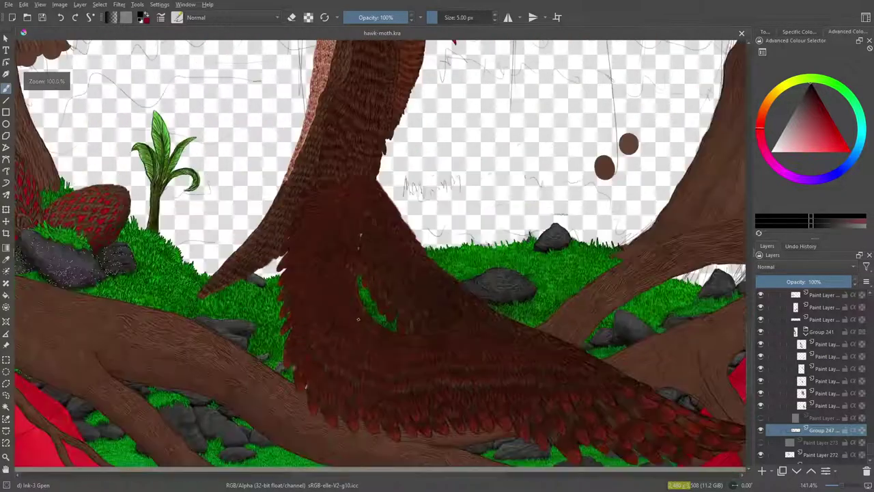
scroll(357, 319, "up", 2)
scroll(669, 376, "up", 6)
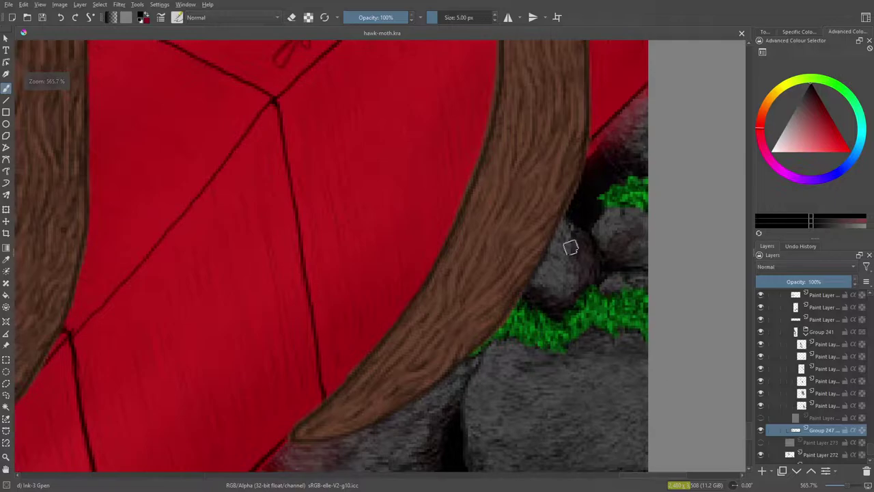
scroll(516, 371, "down", 9)
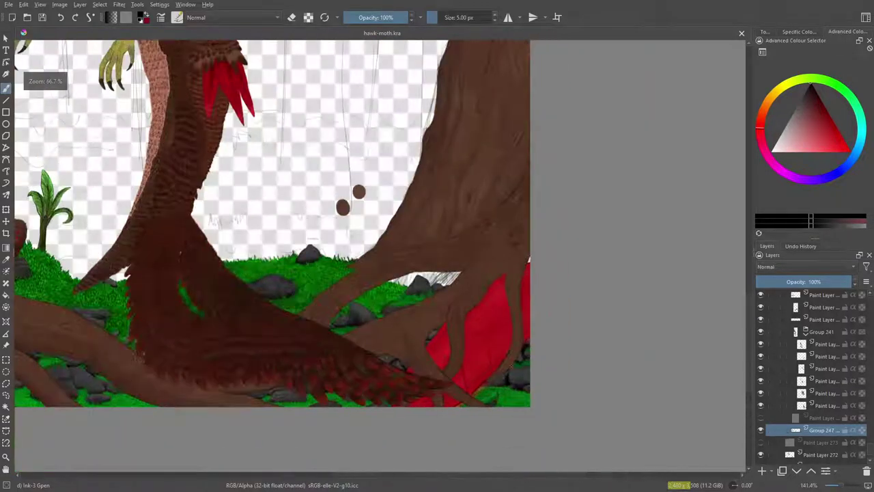
scroll(71, 309, "down", 2)
scroll(72, 309, "up", 5)
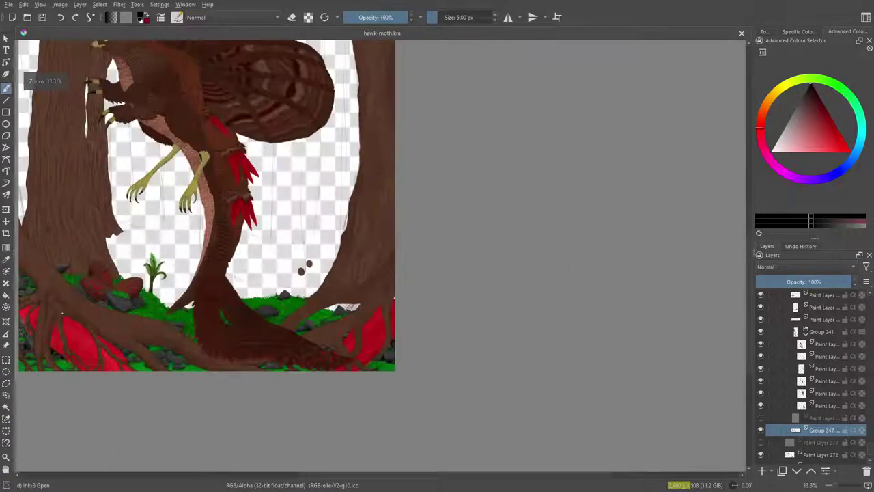
scroll(71, 310, "down", 8)
scroll(88, 330, "up", 7)
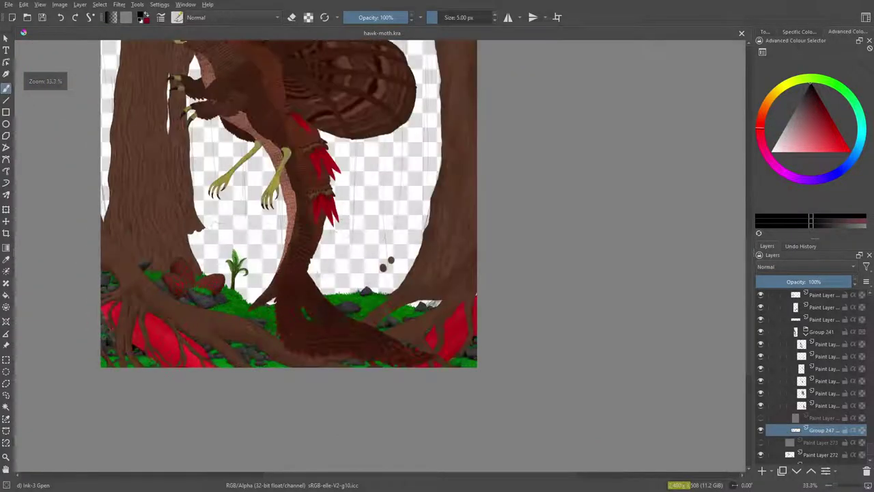
scroll(87, 329, "up", 4)
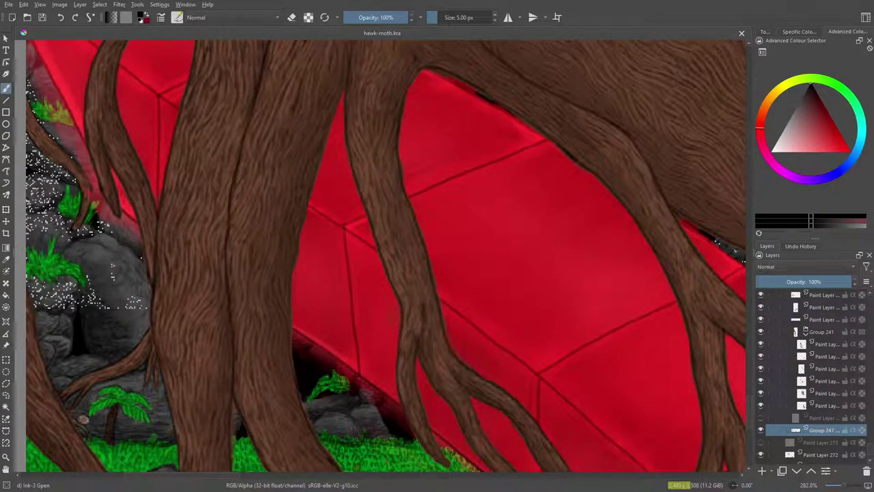
Sample a gray from the large boulder beside the left tree's roots, just above its lower cluster of white specks.
scroll(95, 268, "down", 3)
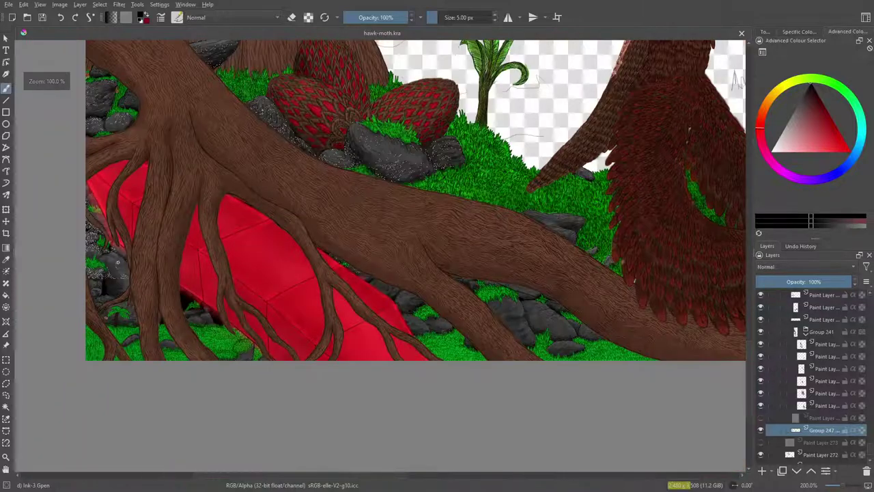
scroll(95, 268, "up", 2)
scroll(95, 267, "up", 4)
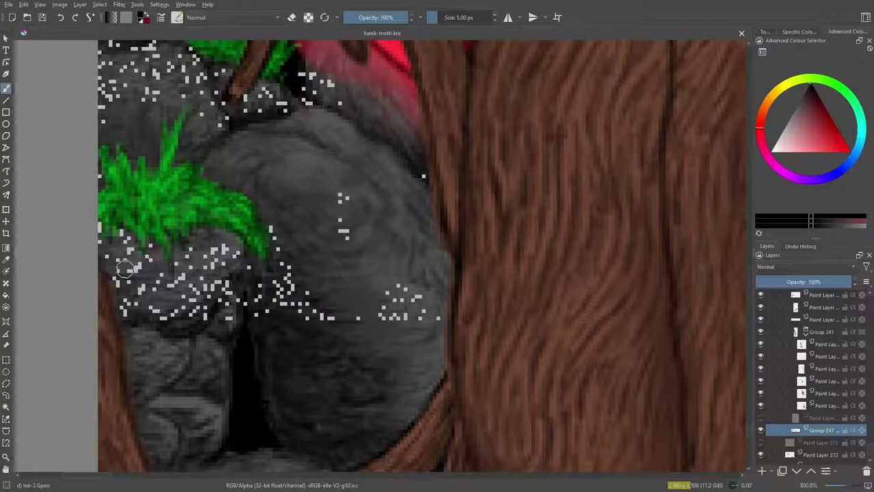
left_click(761, 438)
left_click(762, 439)
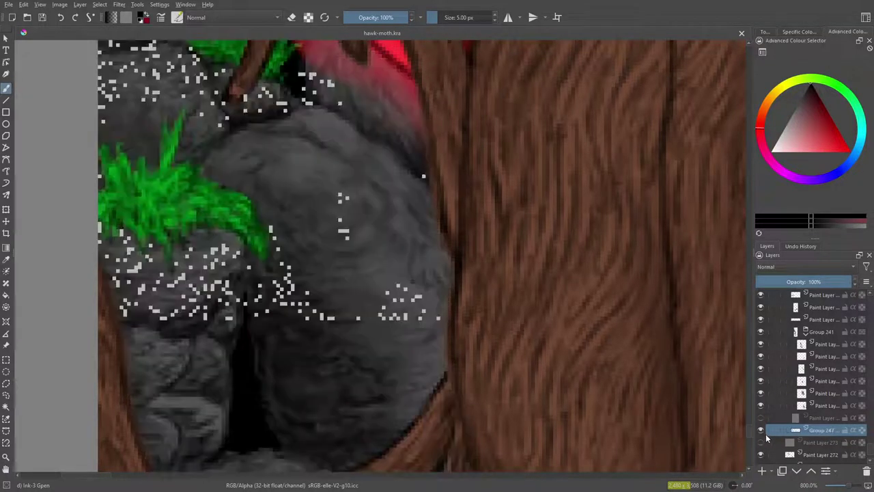
left_click(6, 259)
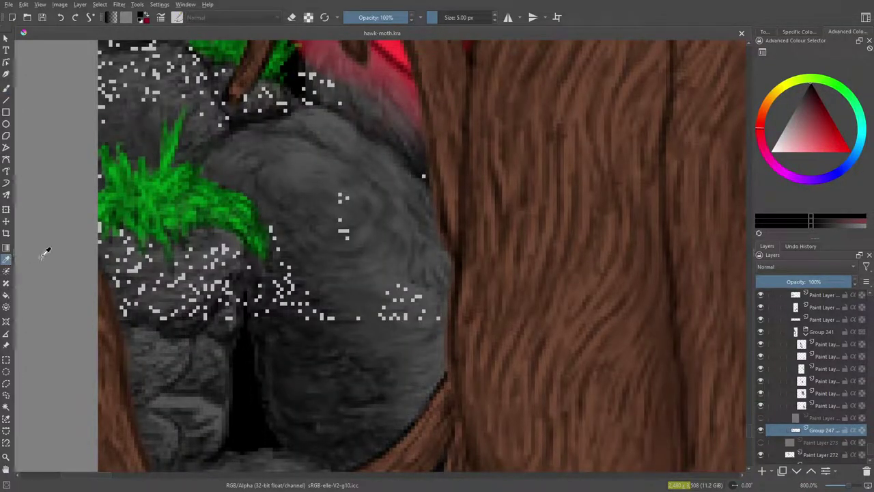
left_click(387, 282)
key("b")
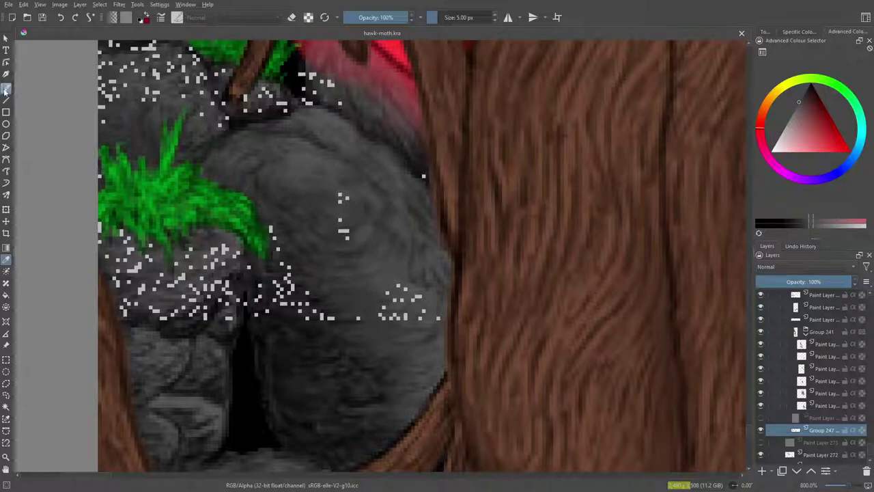
Set the brush to Pencil-2 at 3.65 px and paint over the white speck cluster on the boulder's lower right side.
left_click(177, 17)
left_click(304, 45)
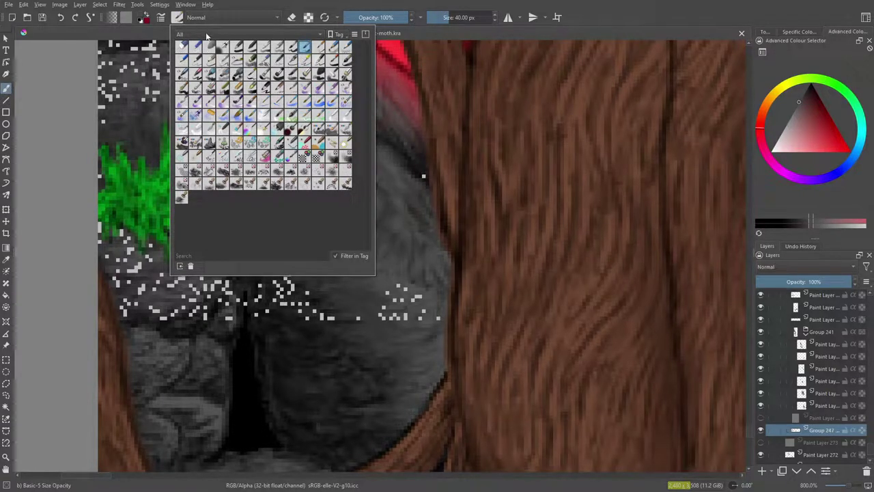
left_click(199, 60)
right_click(516, 270)
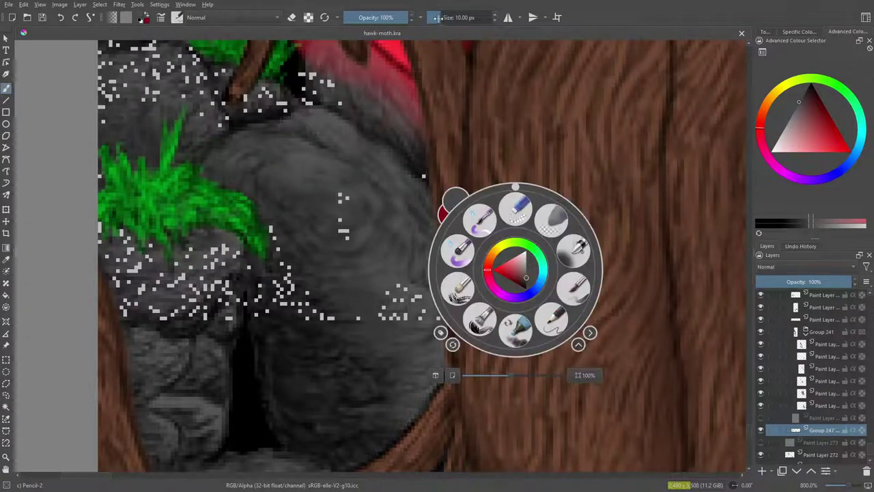
scroll(434, 17, "down", 1)
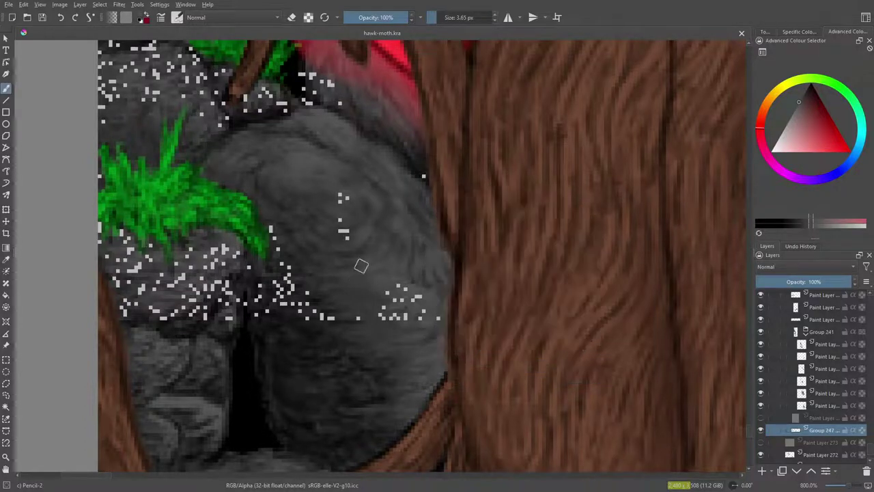
left_click(402, 290)
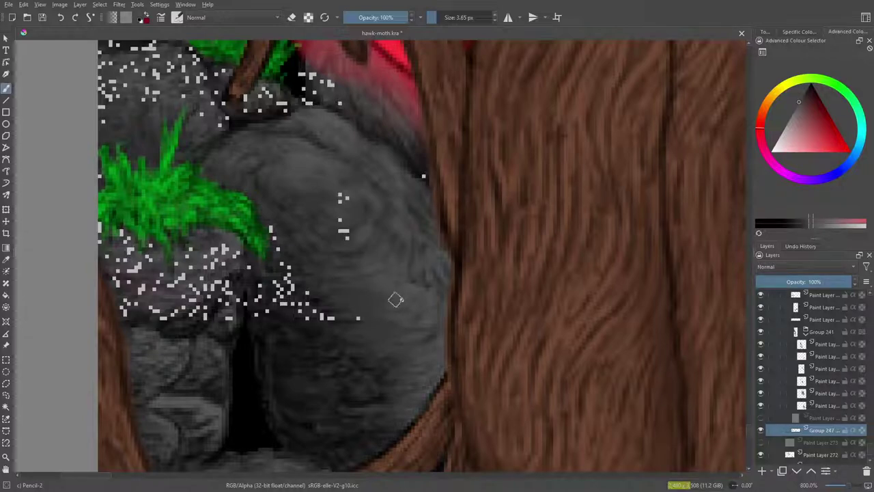
Paint over the short column of white specks in the boulder's middle, using grays sampled right beside them.
left_click(6, 259)
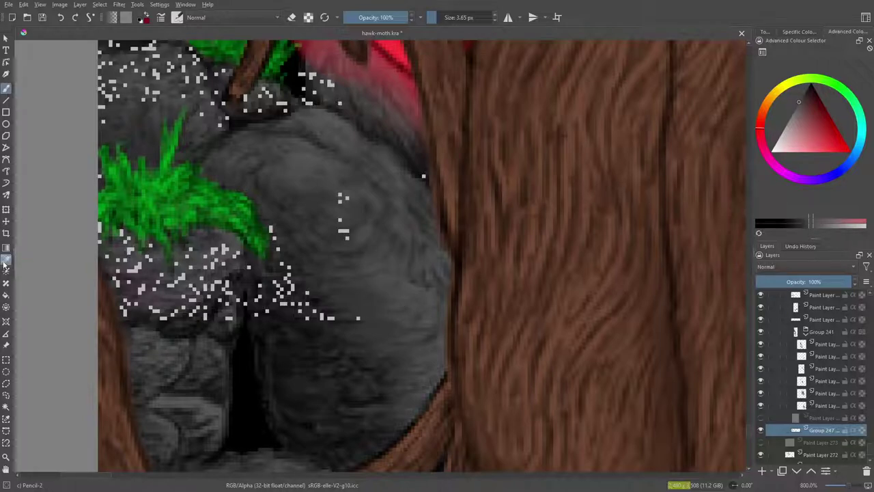
left_click(341, 229)
left_click(7, 88)
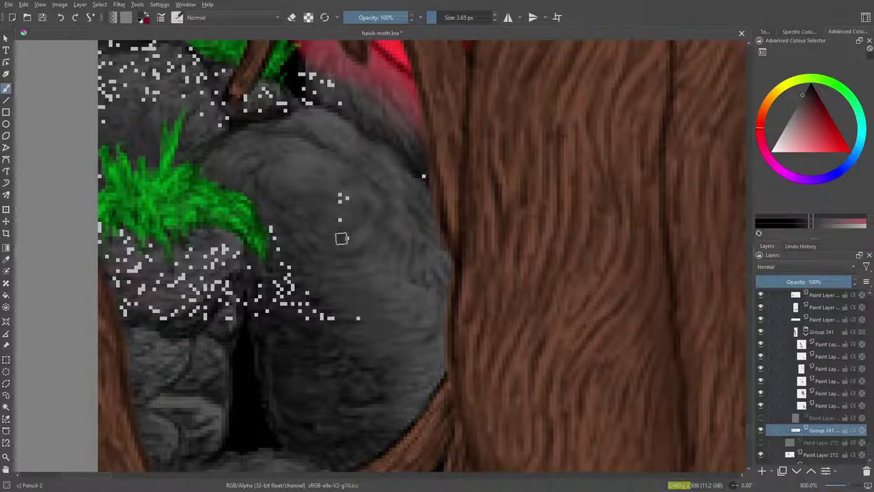
left_click(7, 259)
left_click(341, 198)
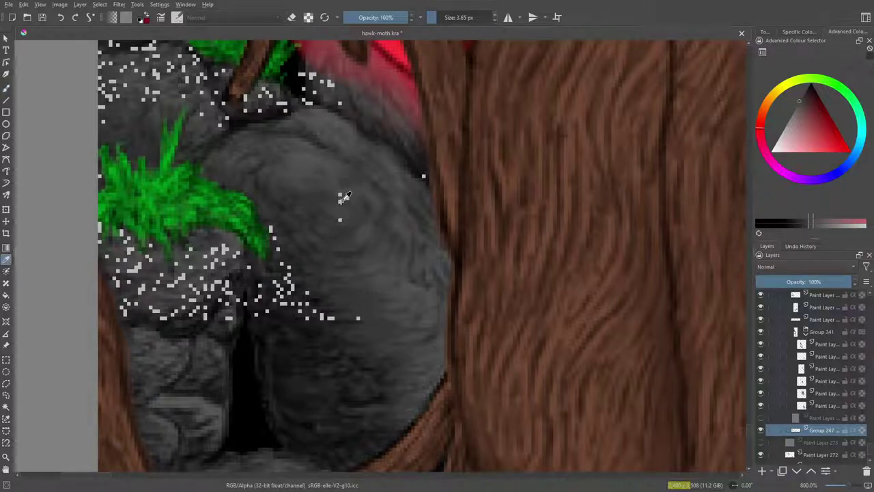
left_click(6, 87)
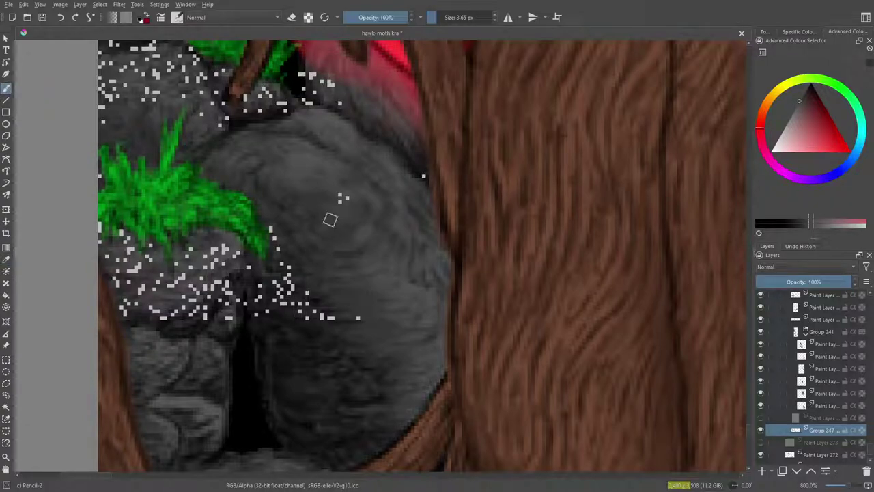
left_click(6, 259)
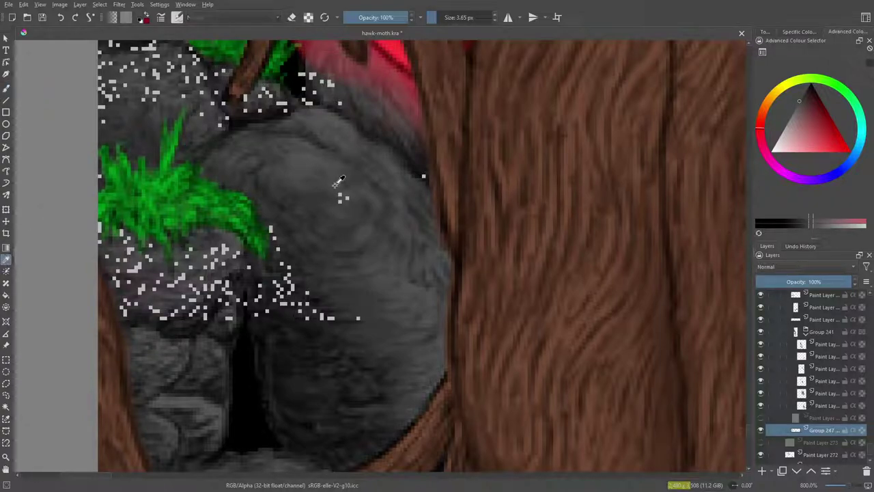
key("b")
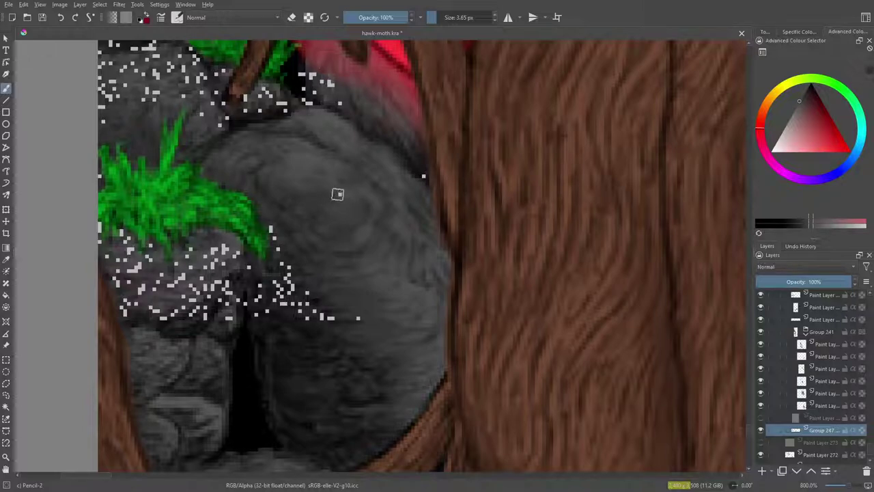
Cover the lone white speck on the boulder's edge next to the trunk with a dark tone sampled beside it.
left_click(5, 259)
left_click(423, 169)
left_click(6, 88)
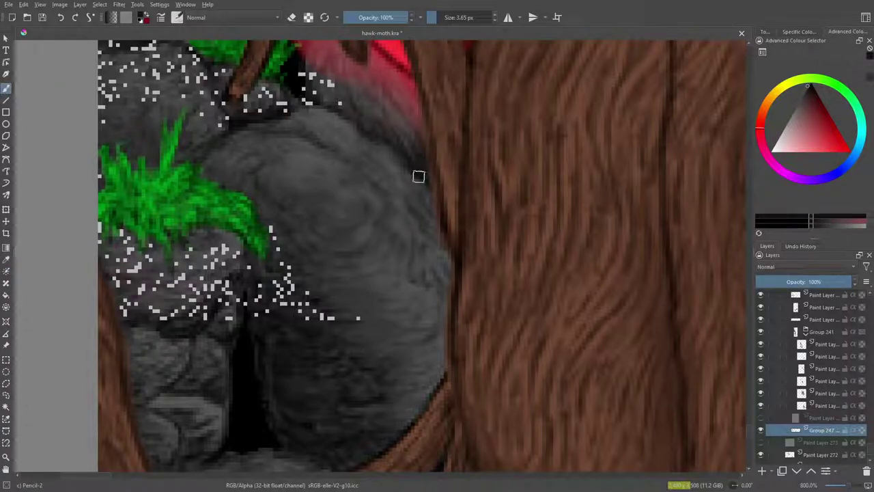
Paint over the white specks at the right end of the row crossing the boulder, resampling nearby grays.
left_click(6, 259)
left_click(357, 316)
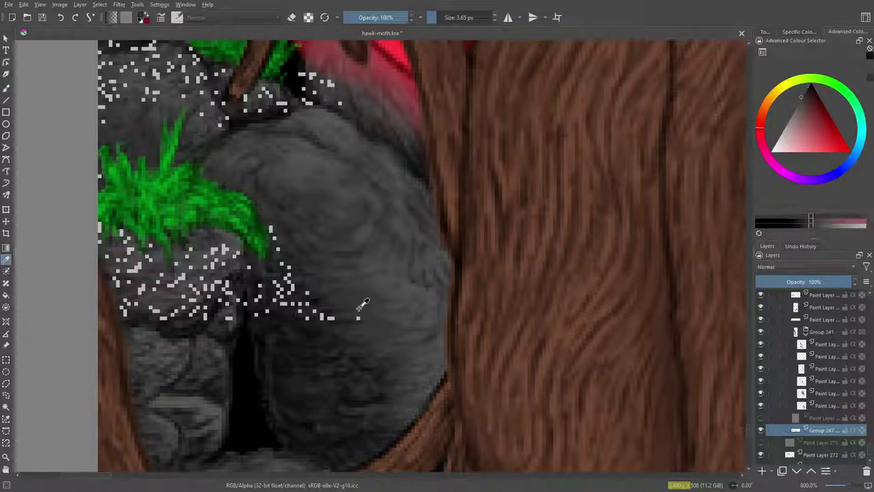
left_click(7, 88)
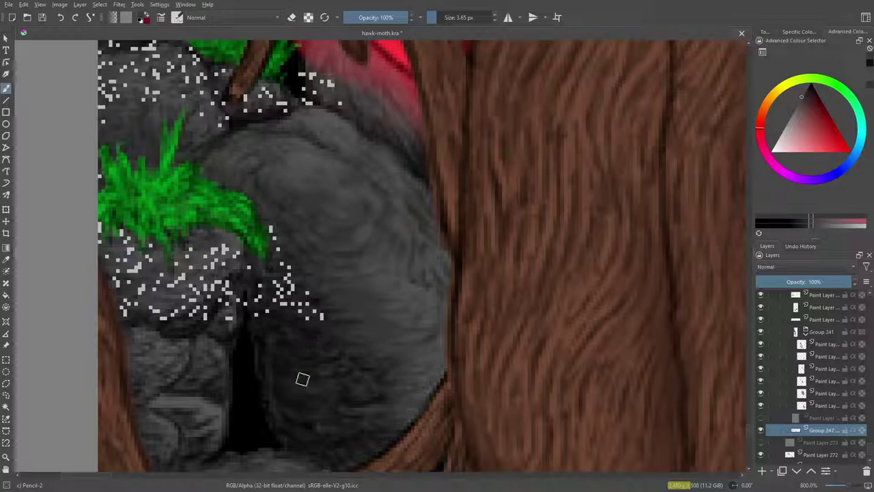
left_click(6, 258)
left_click(320, 308)
left_click(6, 88)
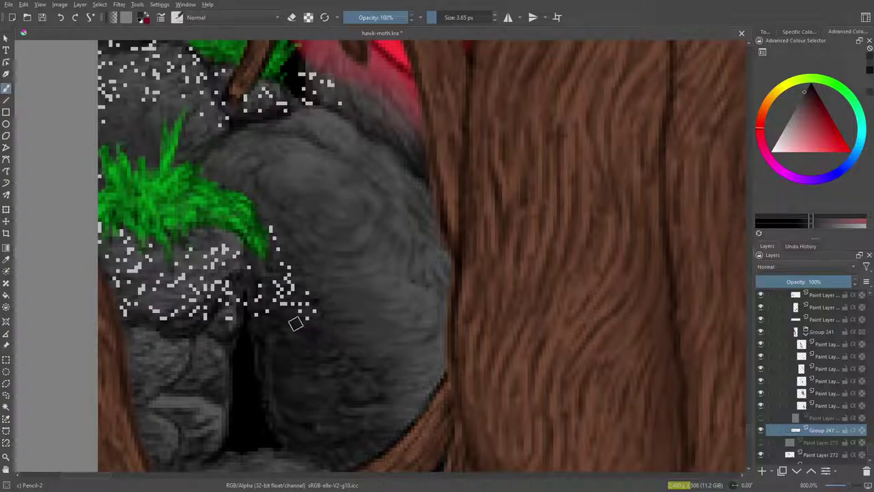
Continue covering the row's outermost white specks toward the boulder's shadowed left side with darker grays sampled next to them.
left_click(6, 259)
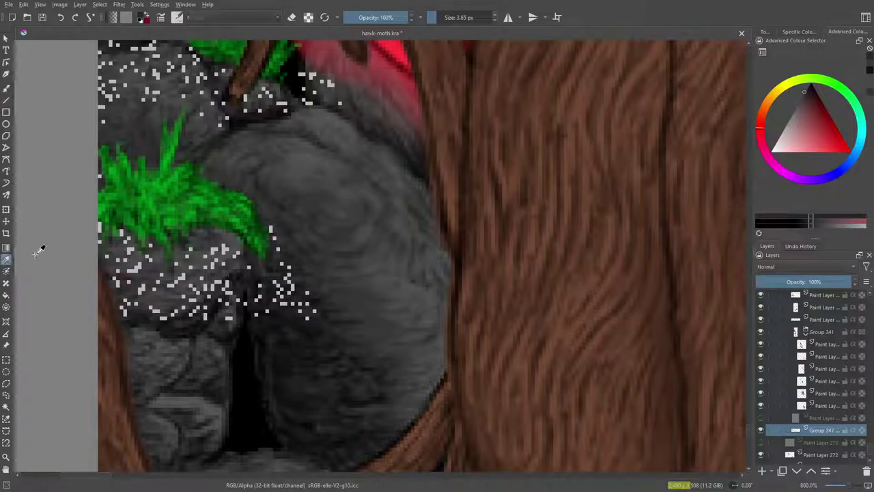
left_click(306, 310)
left_click(5, 89)
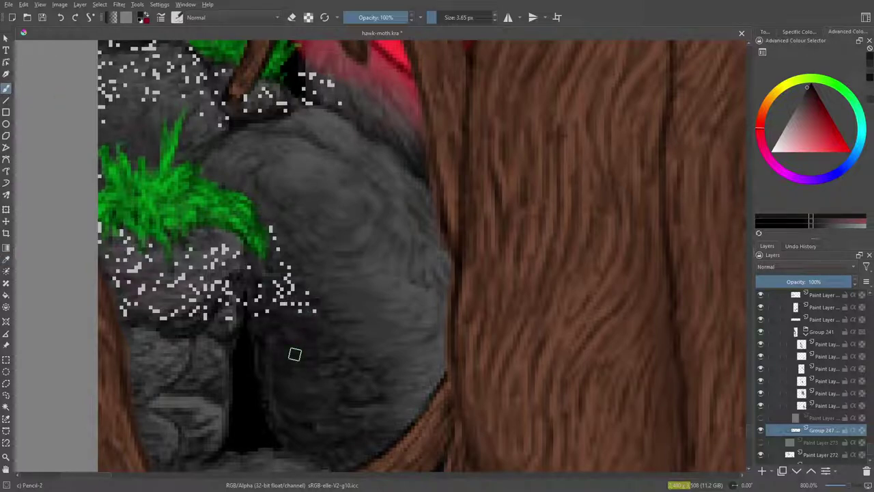
left_click(6, 259)
left_click(303, 289)
key("b")
left_click_drag(298, 310, 311, 307)
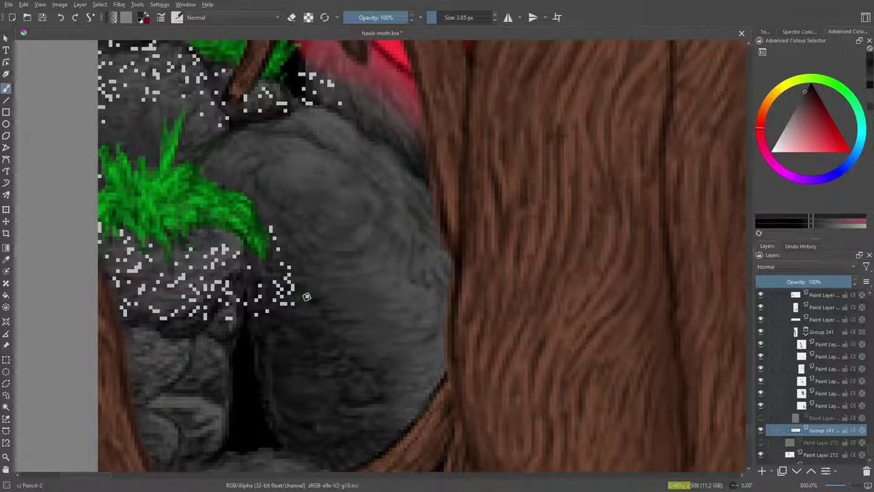
Paint over the outermost white specks on the boulder's shadowed side below the grass tip, resampling the adjacent dark grays.
left_click(6, 259)
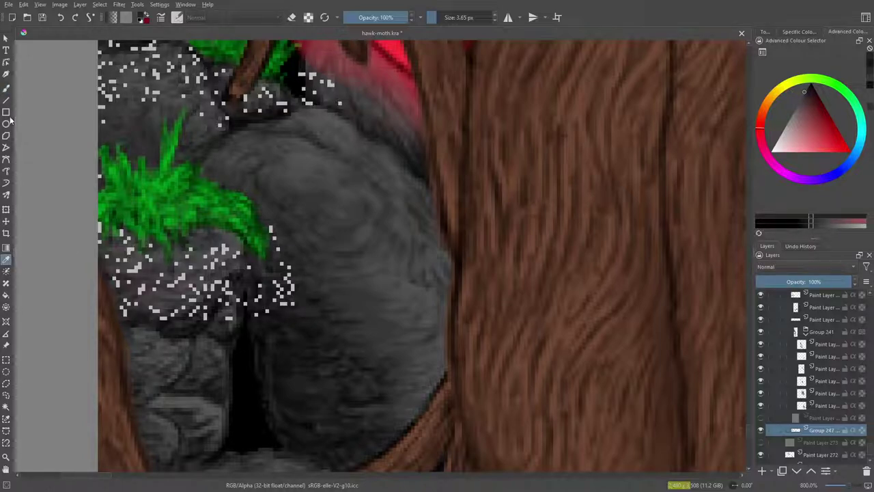
left_click(5, 89)
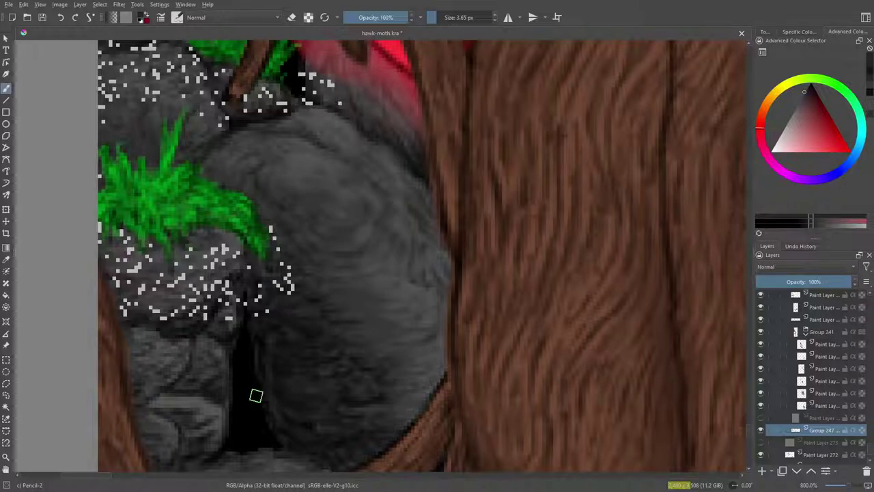
left_click(6, 260)
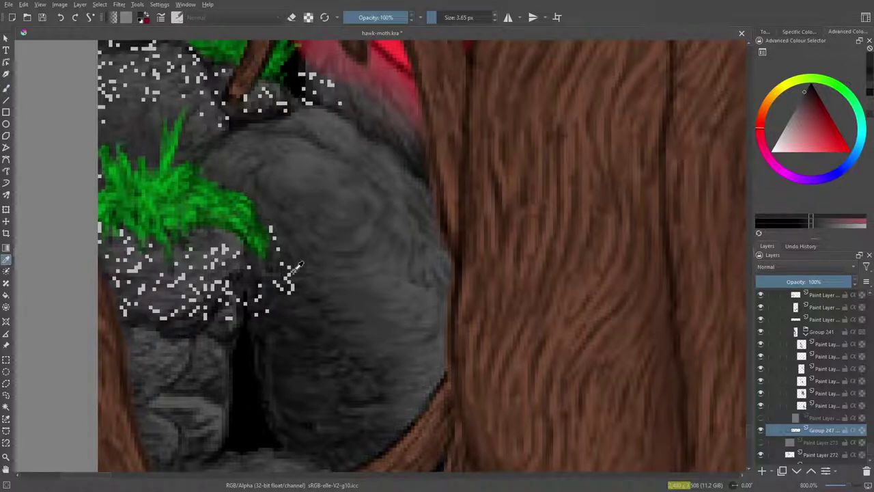
left_click(299, 271)
left_click(6, 87)
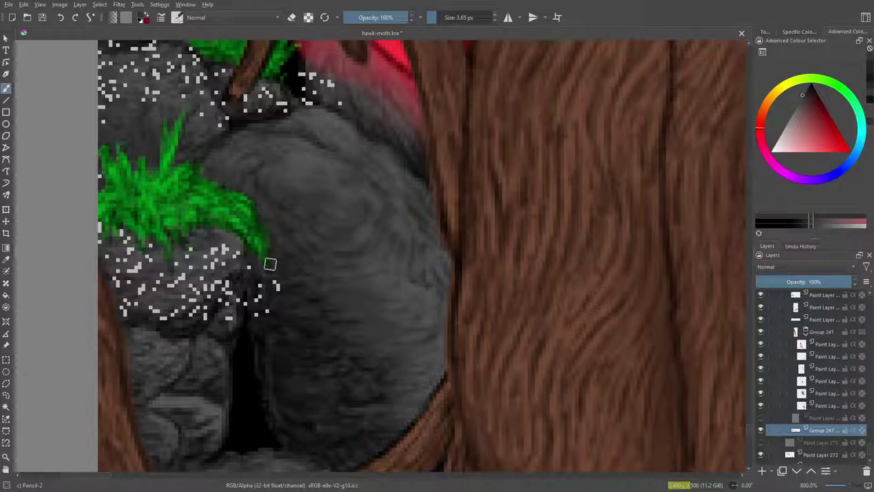
Cover the remaining white specks between the grass tip and the black crevice with dark tones sampled right beside them.
left_click(6, 259)
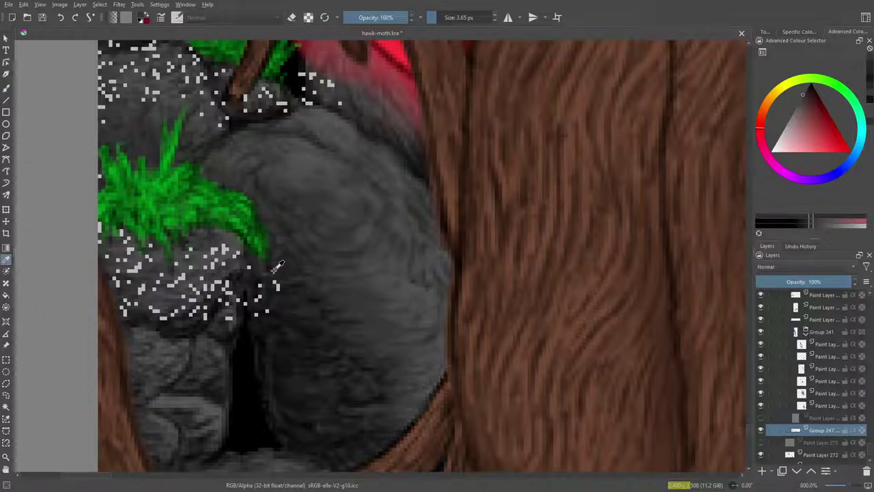
left_click(7, 88)
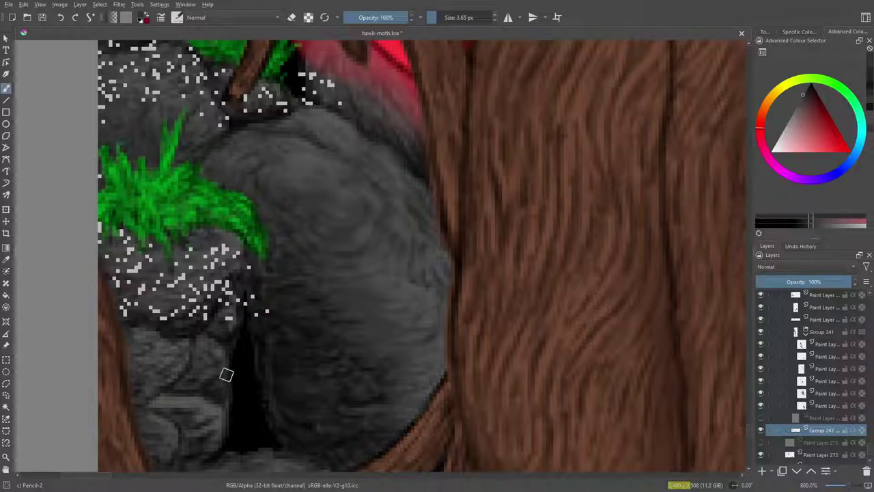
left_click(5, 260)
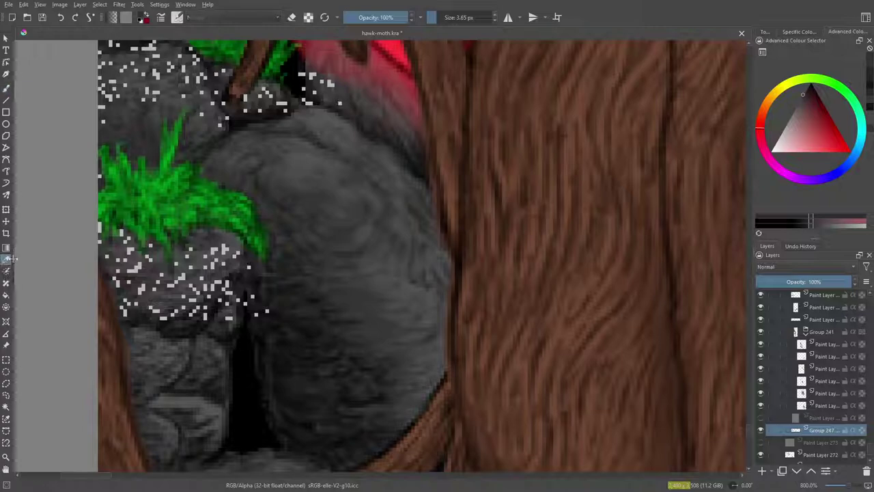
left_click_drag(264, 309, 274, 307)
key("b")
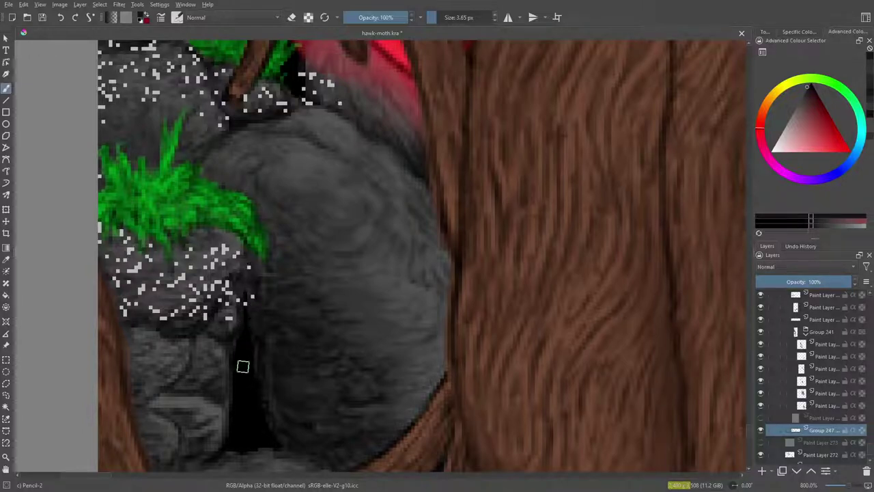
left_click(6, 259)
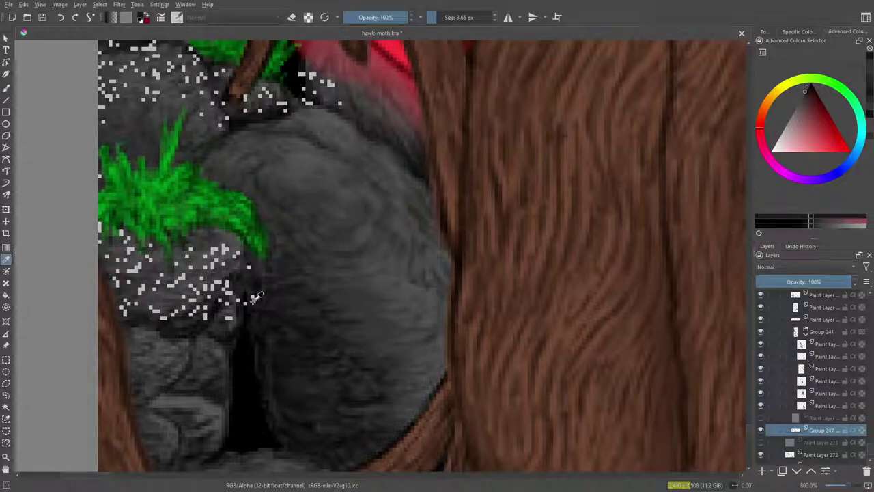
left_click(6, 87)
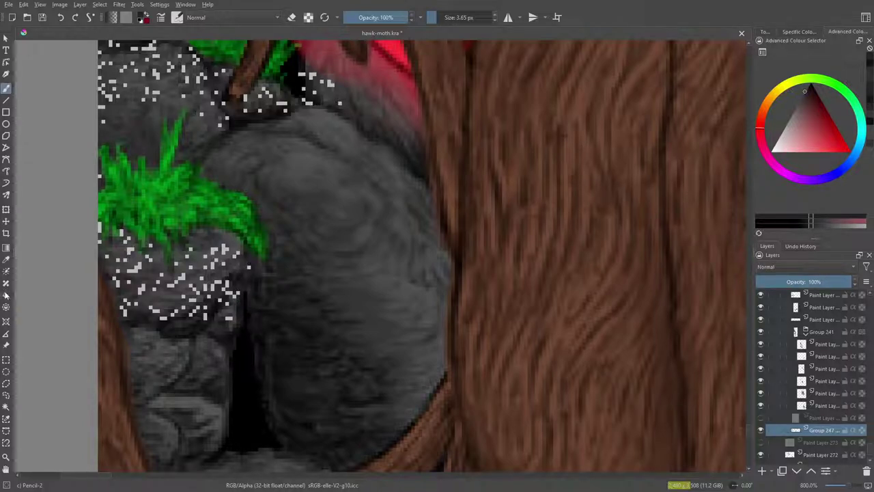
Paint over the specks on the upper part of the smaller rock near the crevice, including the lone one beside it, with sampled lighter grays.
left_click(6, 259)
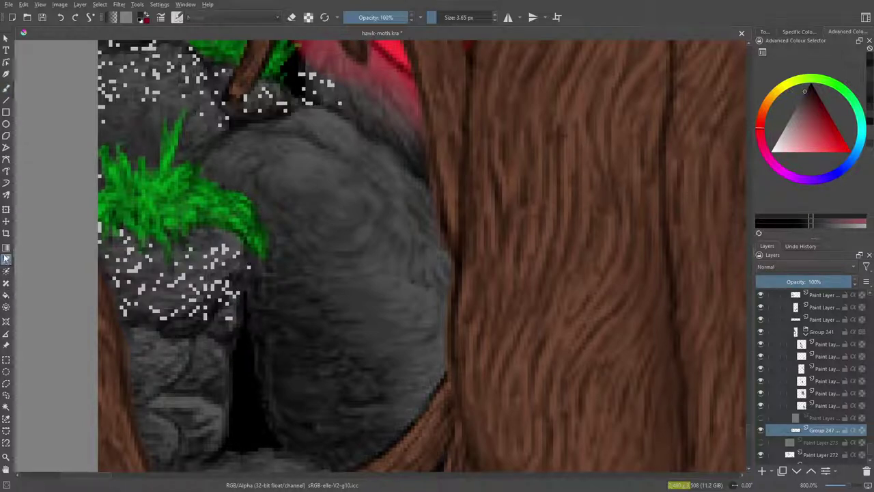
left_click(241, 243)
left_click(6, 88)
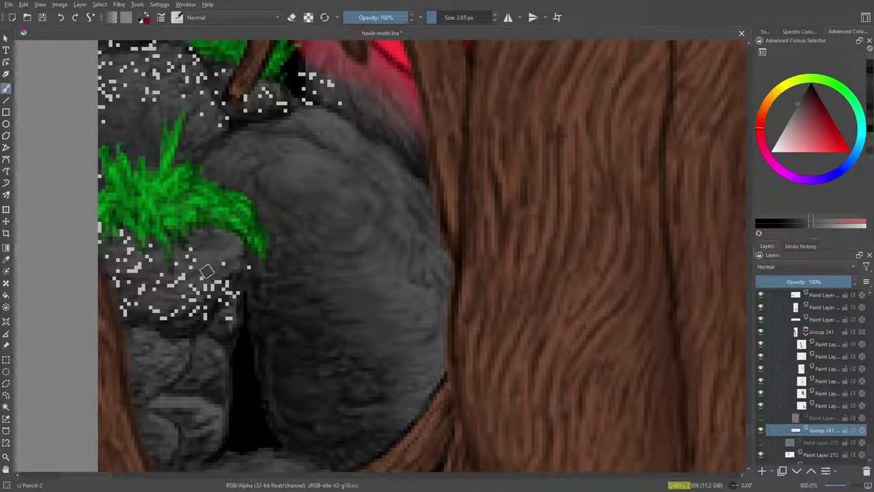
left_click(6, 259)
left_click(223, 261)
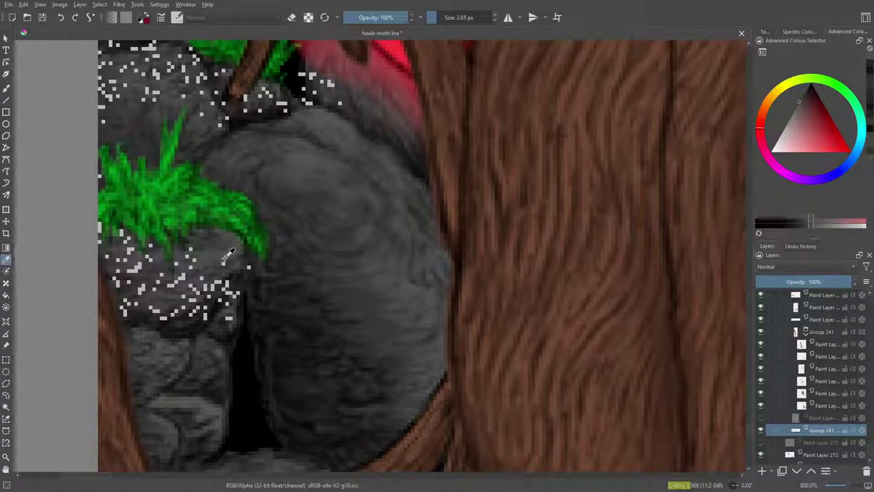
left_click(6, 88)
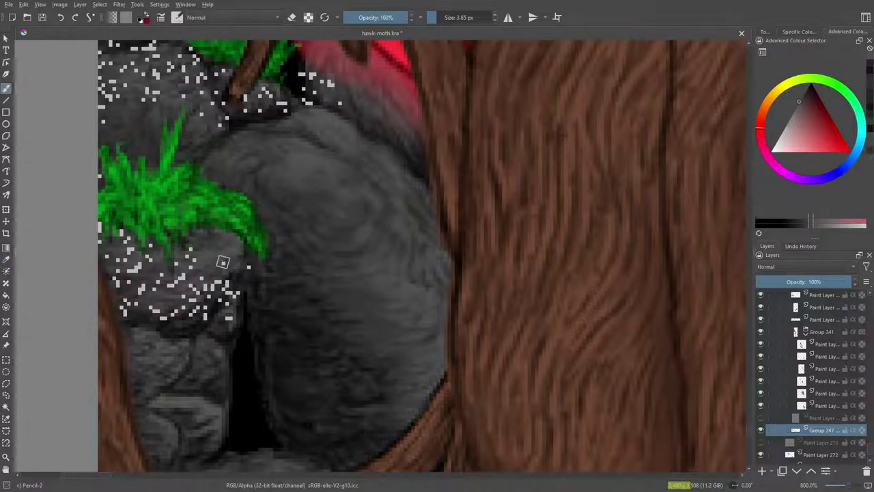
left_click(248, 267)
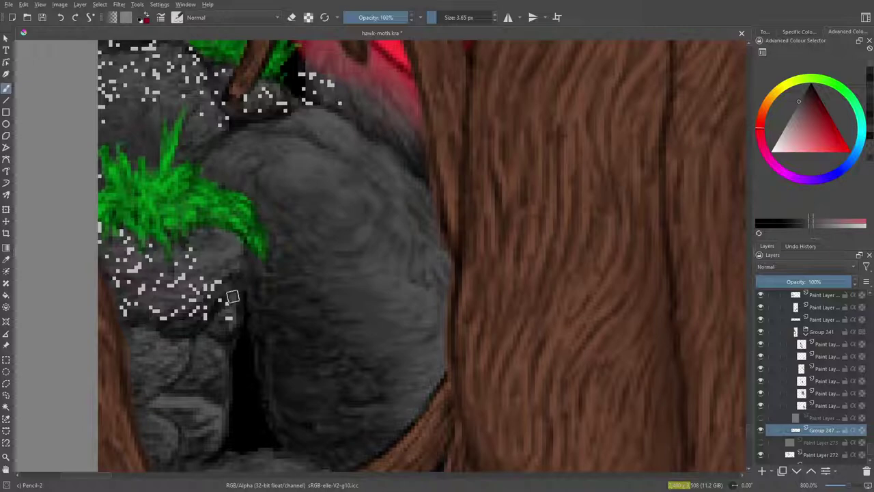
Cover the white specks along the smaller rock's lower edge, from the crevice toward the outer root, with a gray sampled there.
left_click(6, 260)
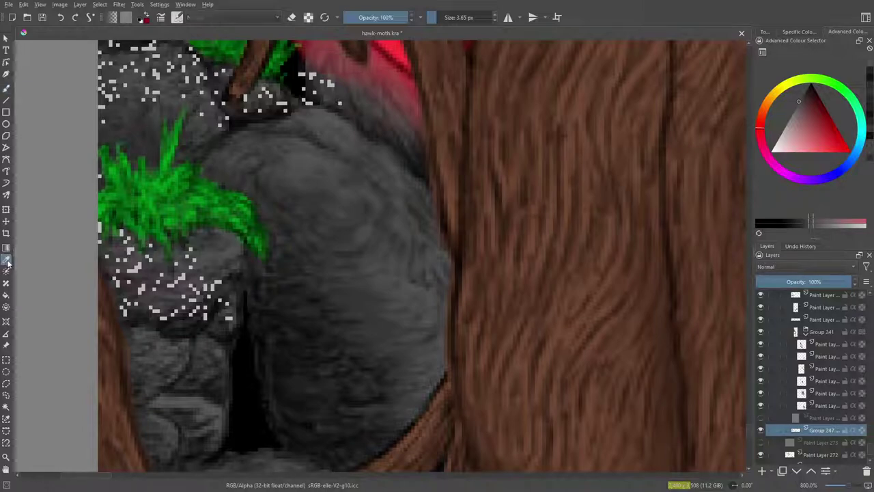
left_click(232, 303)
scroll(836, 484, "down", 10)
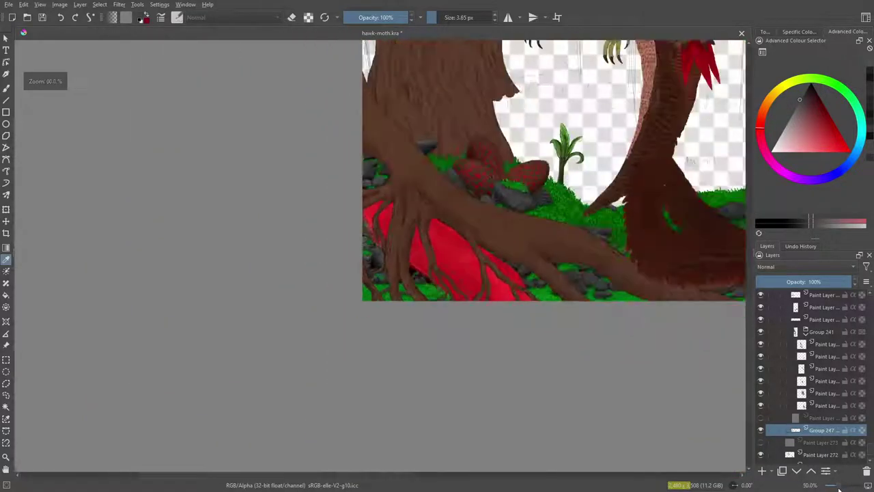
scroll(837, 485, "up", 1)
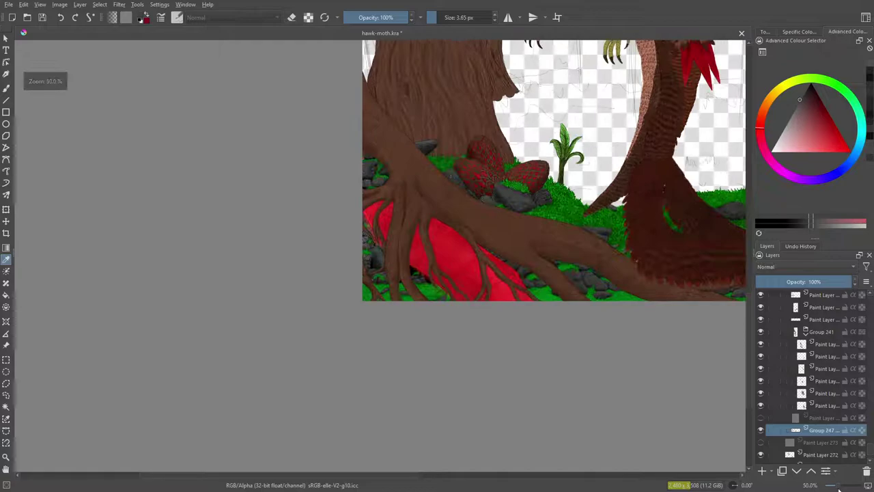
scroll(839, 485, "up", 7)
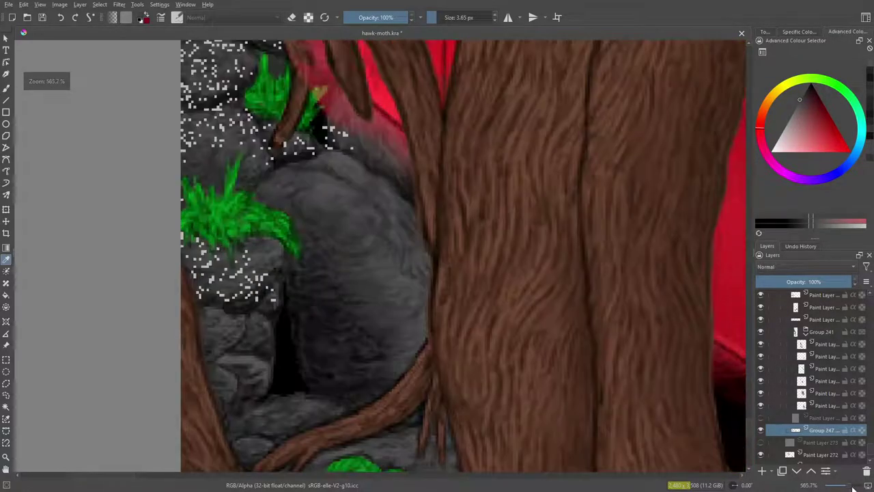
scroll(852, 487, "up", 1)
scroll(853, 487, "up", 1)
scroll(852, 487, "down", 1)
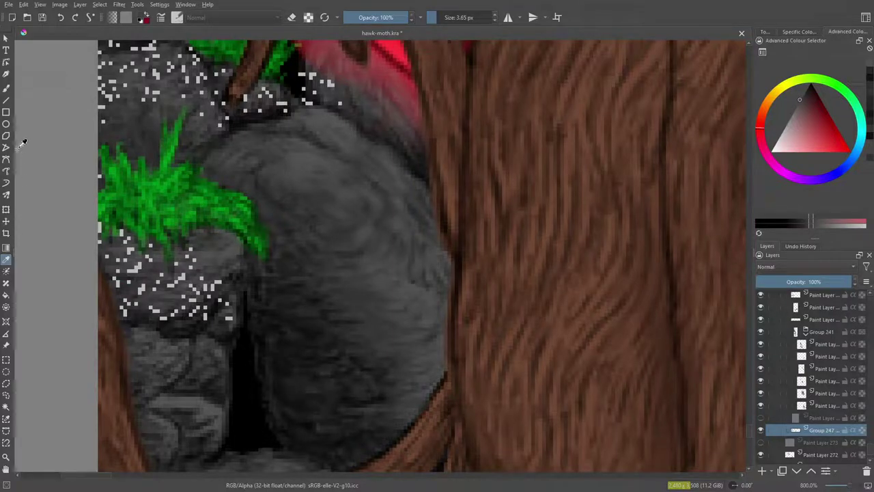
left_click(7, 87)
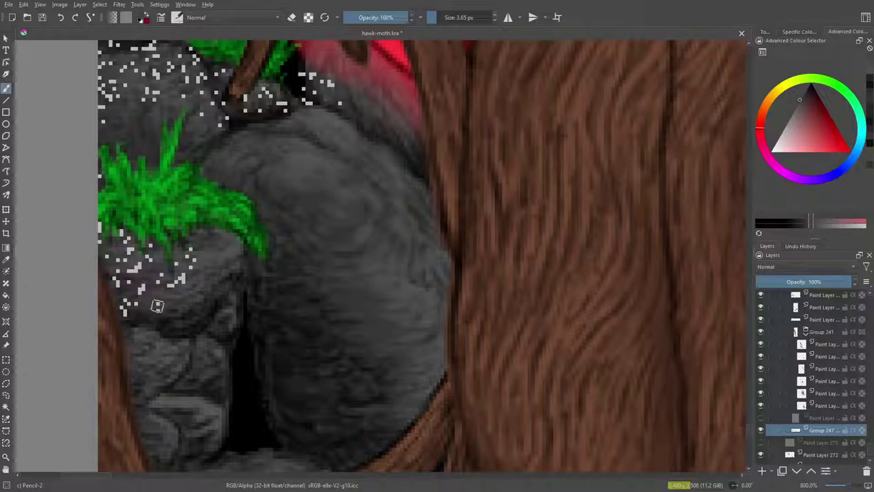
Paint over the smaller rock's specks beside the outer root and below the hanging grass blade, sampling a matching gray for each area.
left_click(6, 260)
left_click(134, 303)
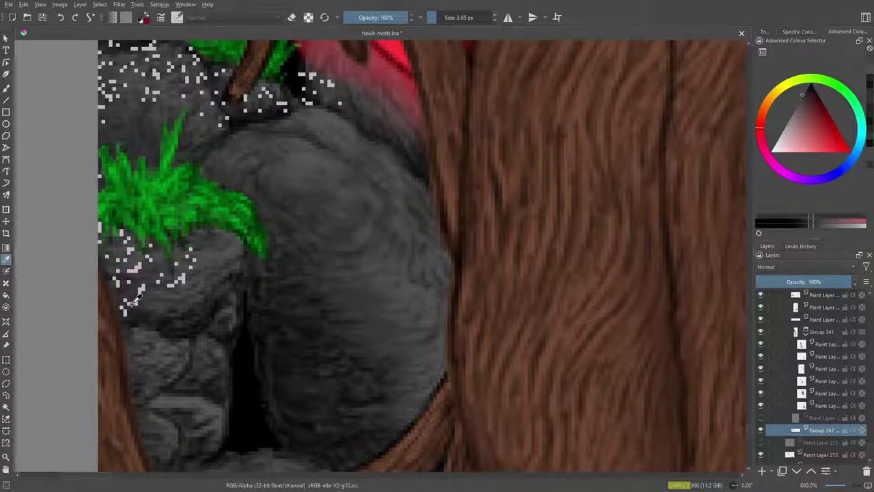
left_click(6, 87)
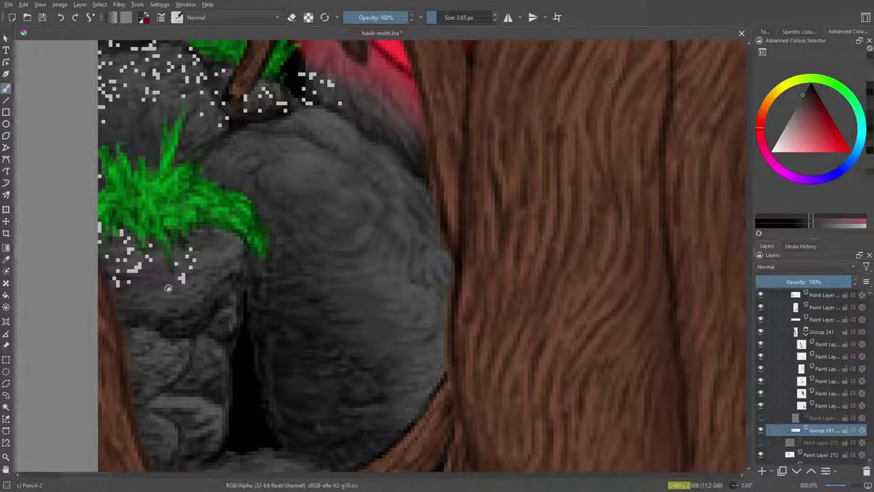
key("p")
left_click(189, 257)
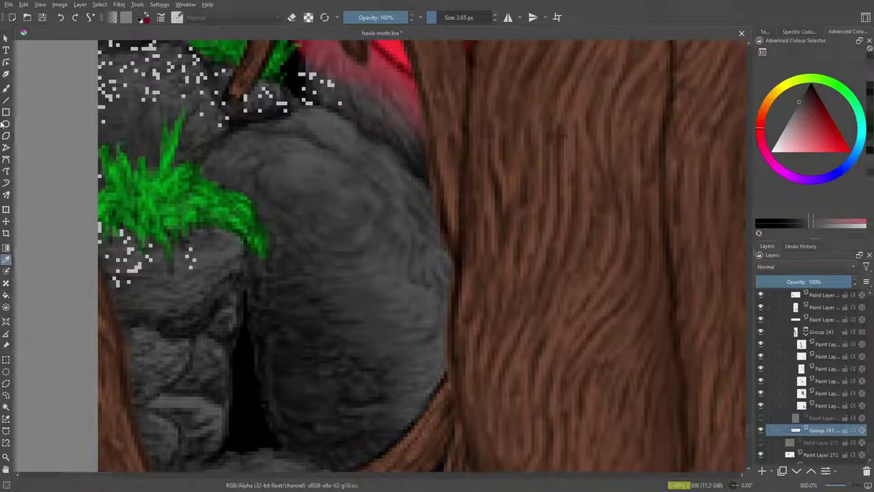
left_click(6, 88)
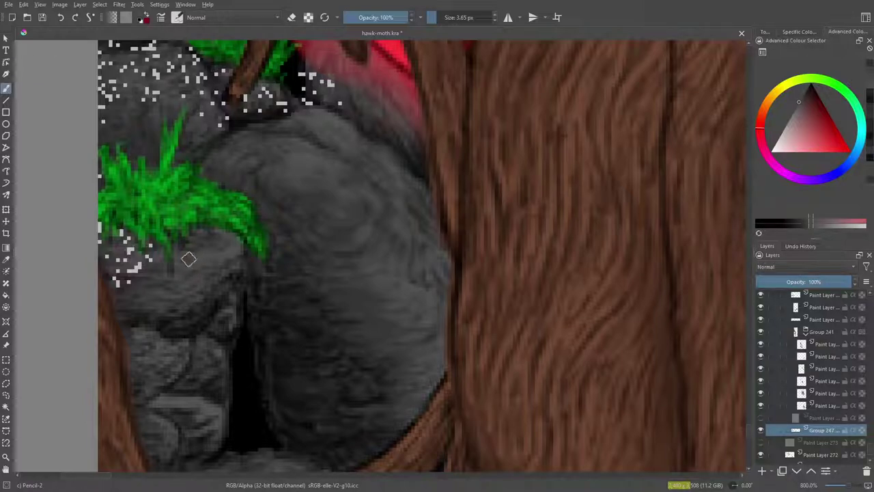
Cover the last white specks on the smaller rock and along the grass at the canvas edge, using grays sampled under the grass.
key("p")
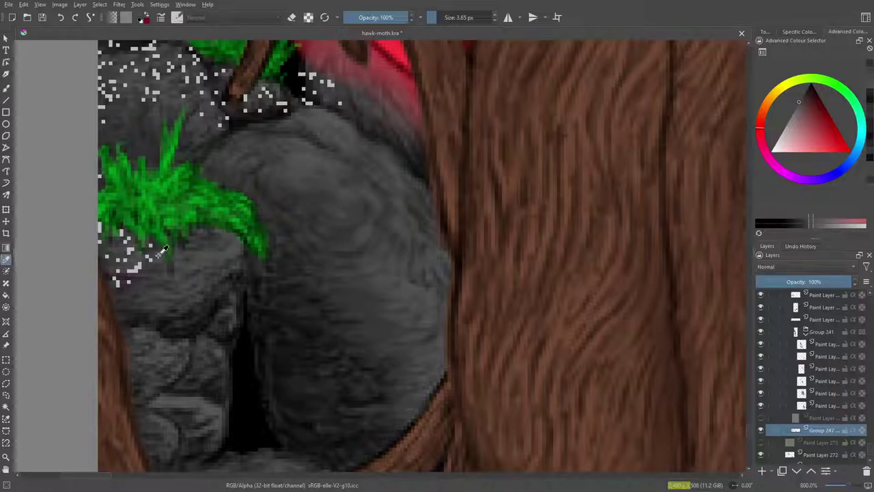
left_click(6, 87)
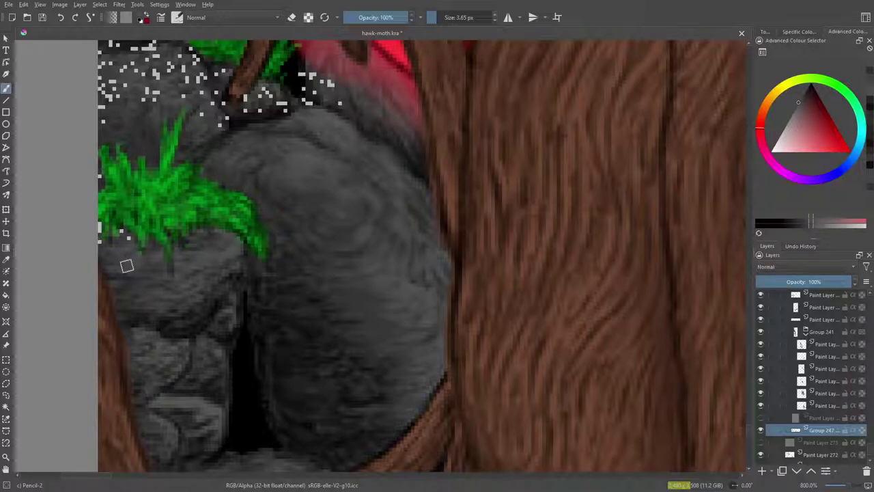
left_click(6, 259)
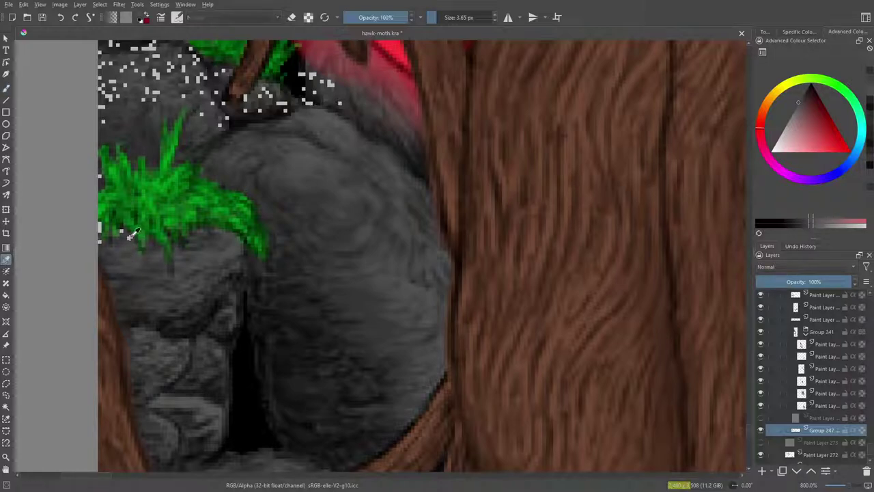
key("b")
key("/")
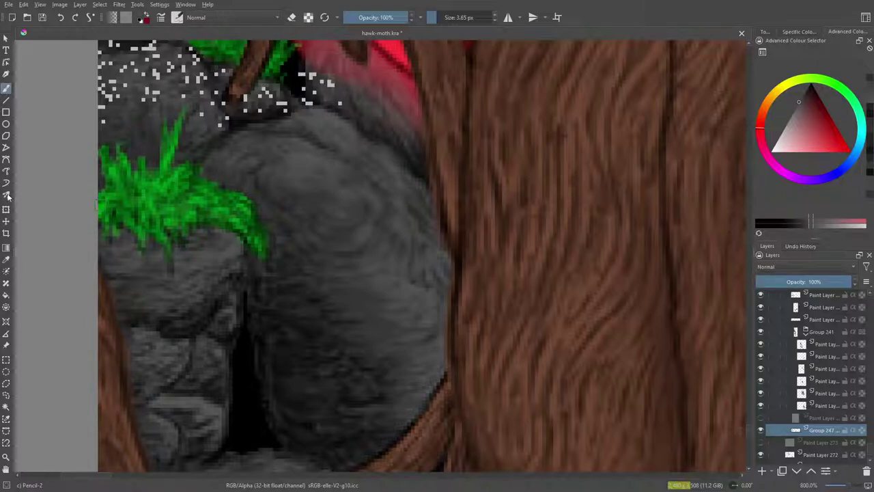
Paint over the white specks on the side of the rock above the grass nearest the root tip, using gray sampled there.
left_click(5, 258)
left_click(215, 104)
key("b")
key("/")
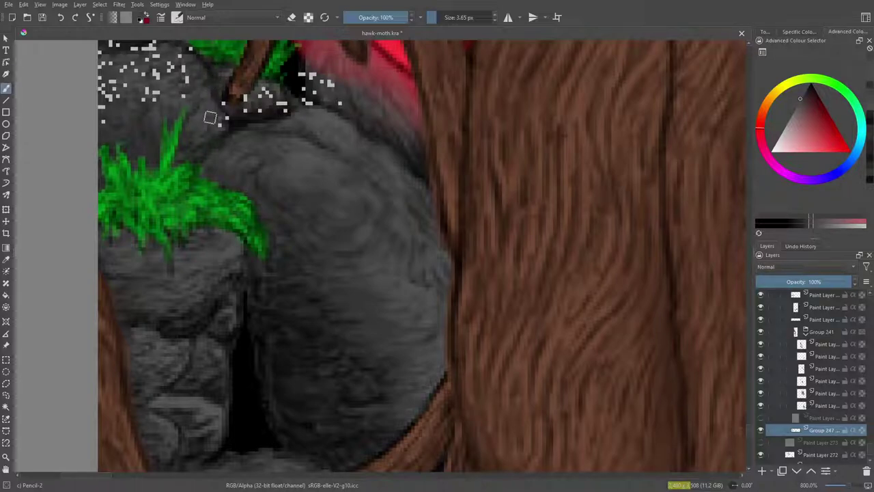
Cover the specks on the small rock behind the root tip and on the neighbouring rock's red-tinted edge with tones sampled nearby.
left_click(7, 258)
left_click(277, 77)
key("b")
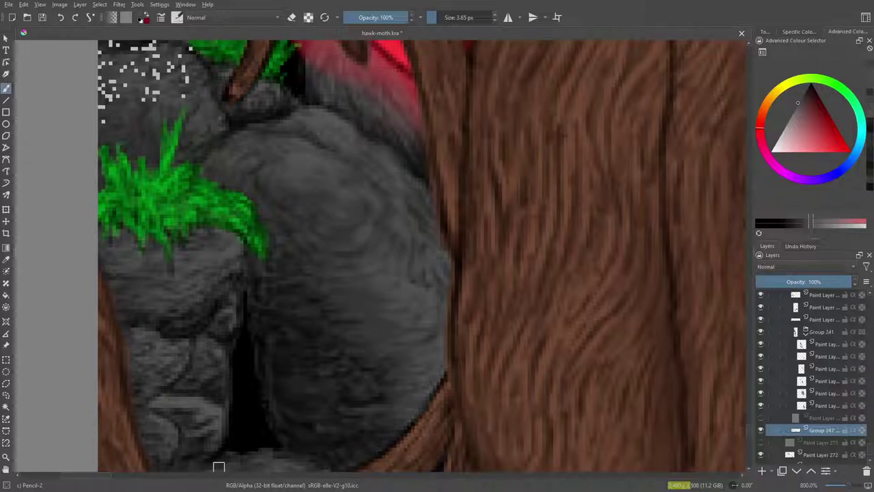
Examine the remaining specks on the rocks along the canvas edge, toggling the visibility of the Group 247 layer to compare.
mouse_move(89, 477)
left_mouse_down()
mouse_move(68, 478)
mouse_move(74, 471)
left_mouse_up()
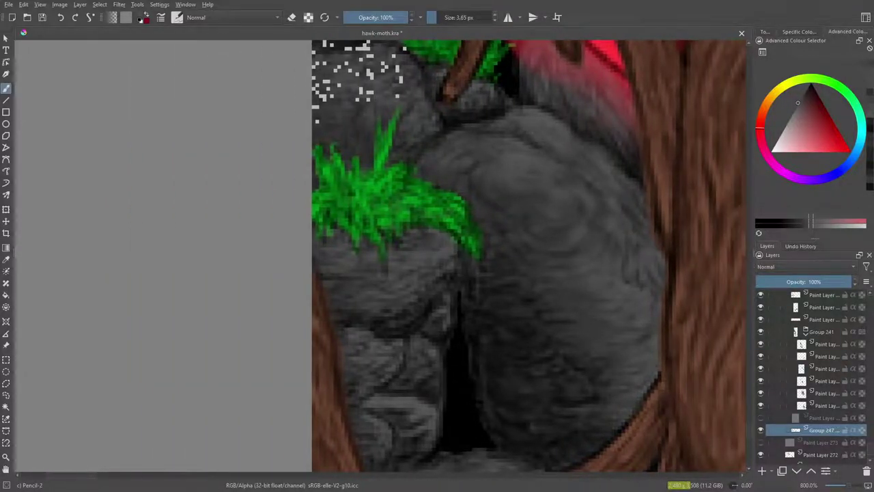
scroll(748, 423, "down", 15)
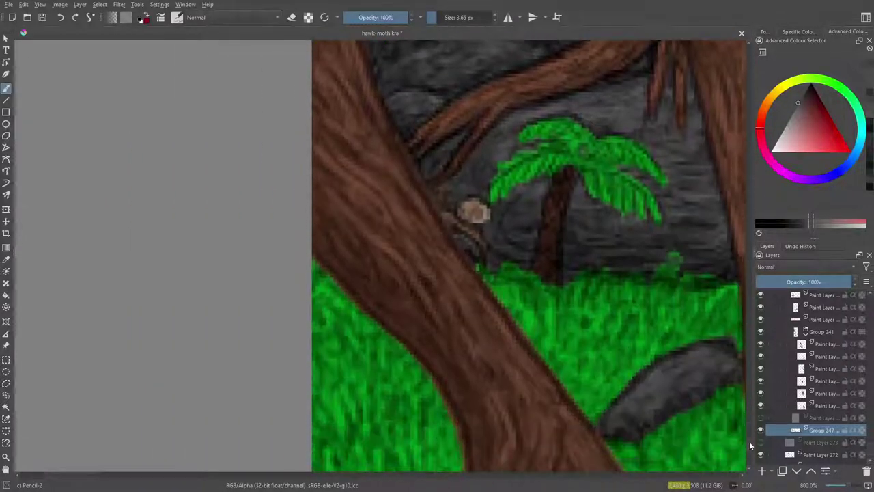
scroll(750, 424, "down", 15)
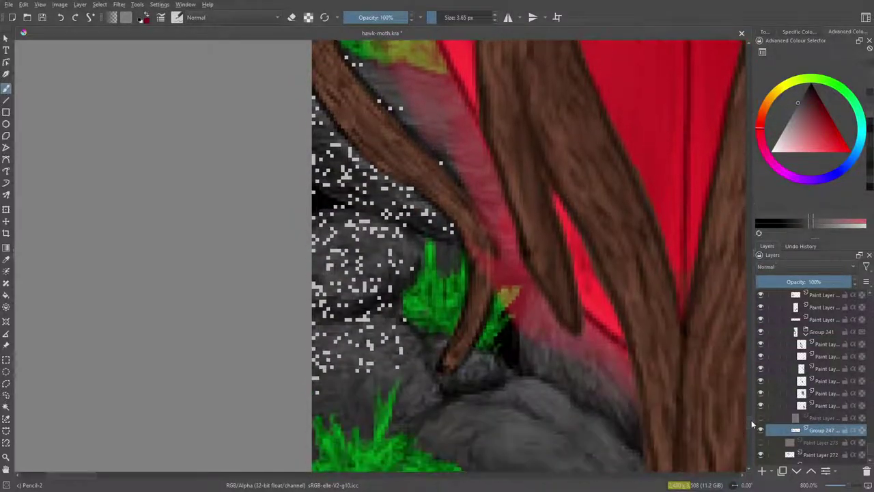
left_click(761, 430)
left_click(760, 430)
scroll(749, 422, "up", 10)
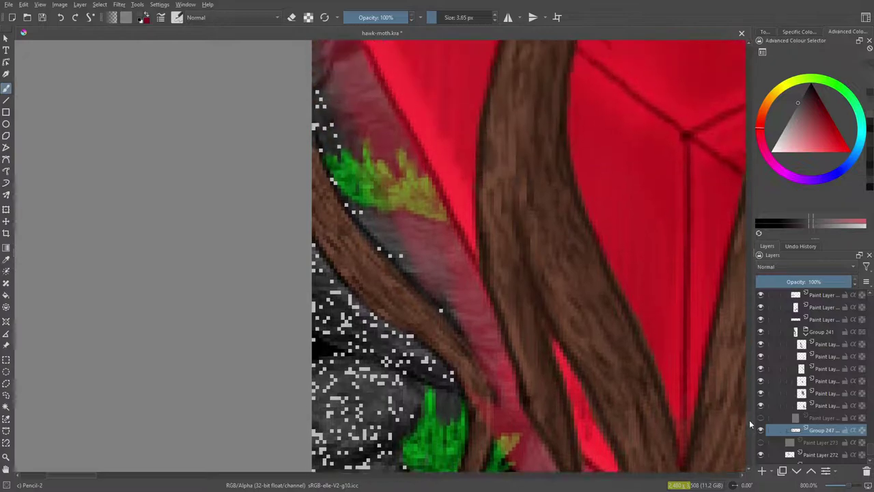
Examine the specks on the rocks around the grass and the root, toggling the visibility of Group 247 to compare.
scroll(749, 413, "down", 15)
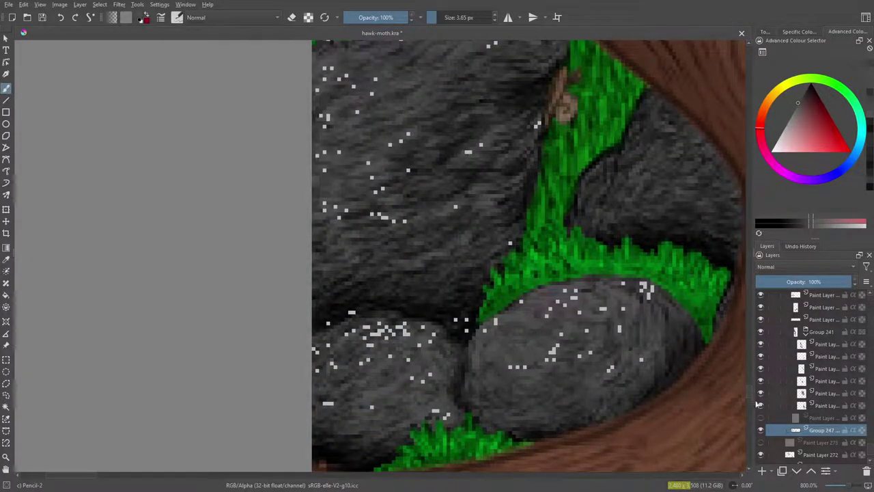
left_click(760, 430)
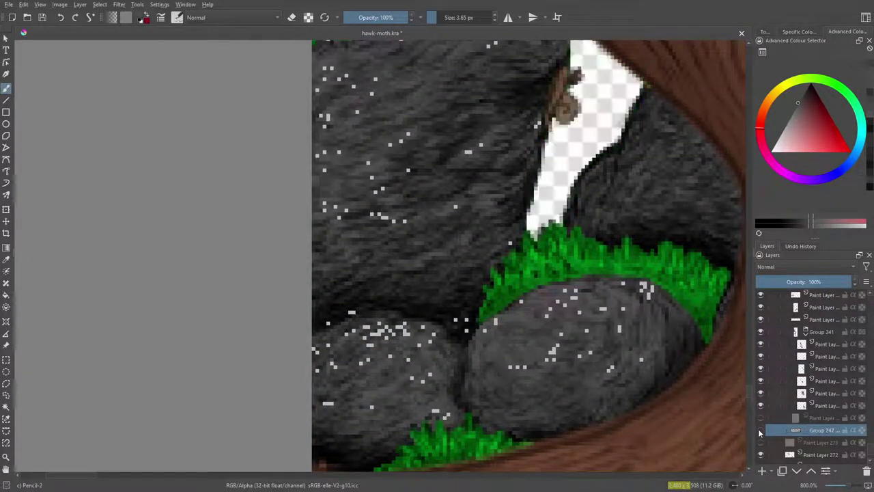
left_click(760, 430)
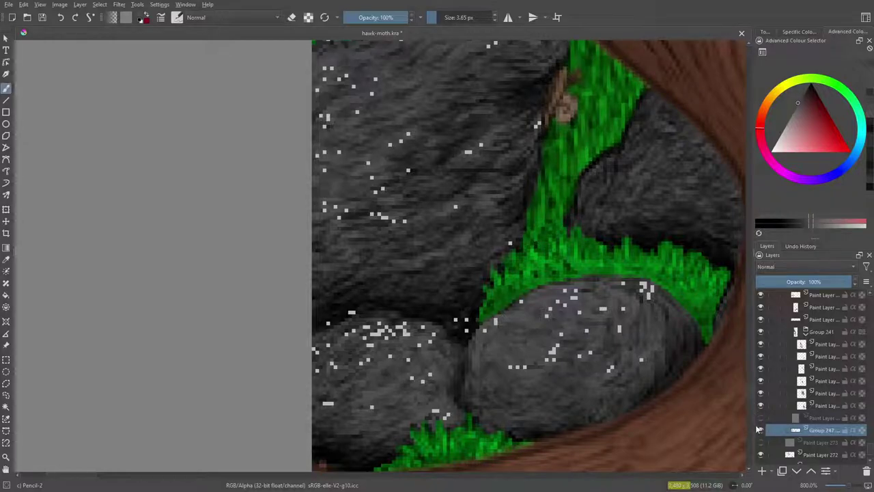
left_click(759, 429)
left_click(761, 426)
scroll(748, 393, "down", 6)
scroll(748, 394, "up", 3)
scroll(748, 389, "up", 3)
scroll(748, 384, "up", 5)
scroll(746, 421, "down", 2)
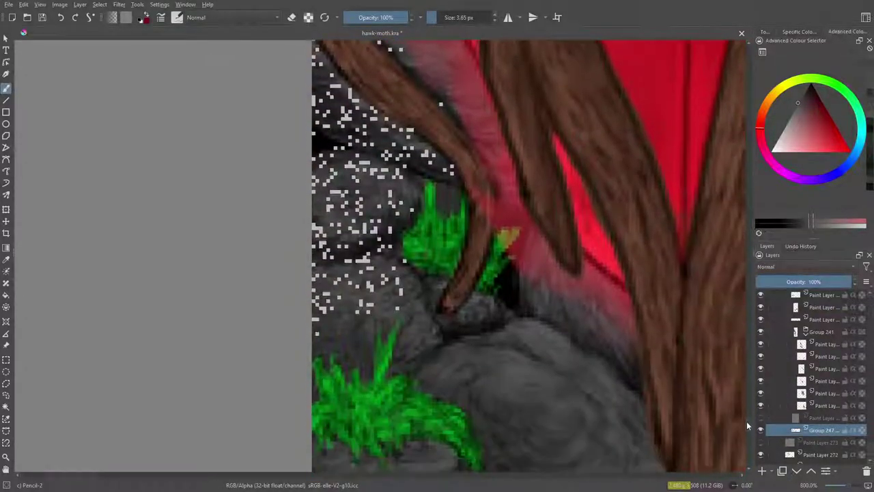
Paint over the remaining white specks on the rocks along the canvas edge between the brown root and the grass clumps.
scroll(746, 421, "down", 4)
scroll(747, 424, "up", 5)
scroll(747, 419, "down", 1)
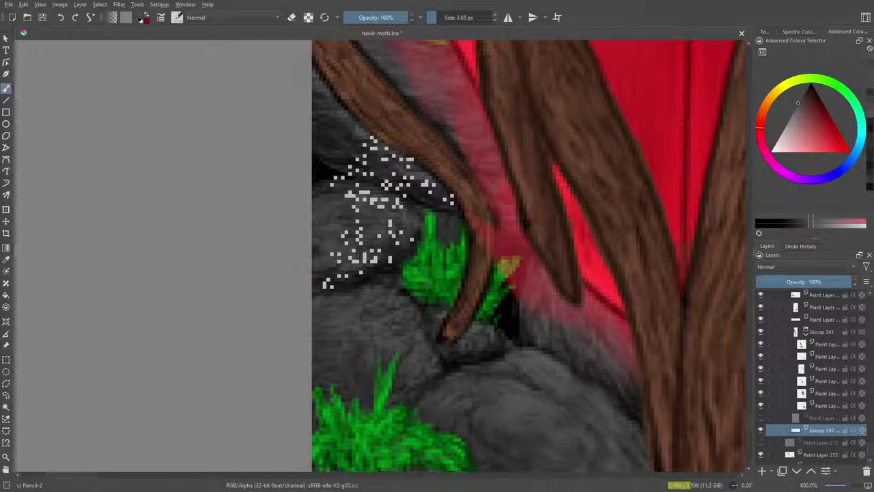
right_click(344, 267)
left_click(149, 172)
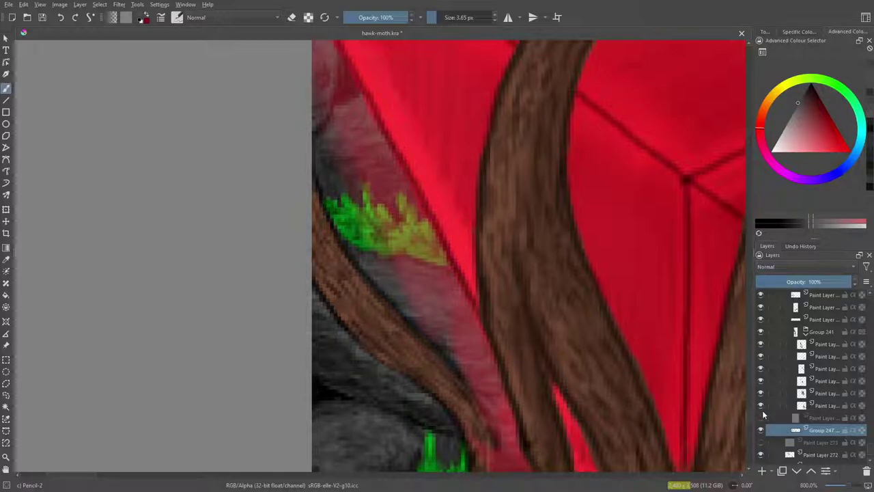
Examine the specks on the rocks around the roots and trunk at 200% zoom, toggling Group 247 to see what it contains.
scroll(843, 483, "down", 4)
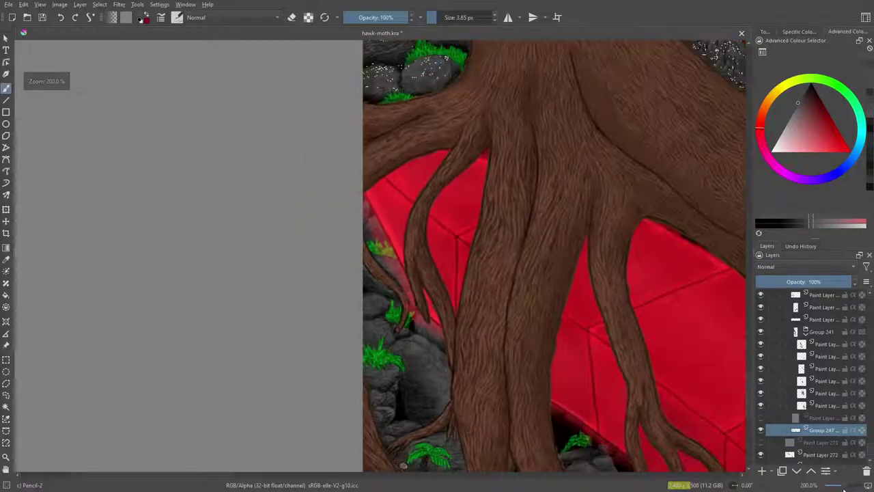
scroll(843, 488, "up", 1)
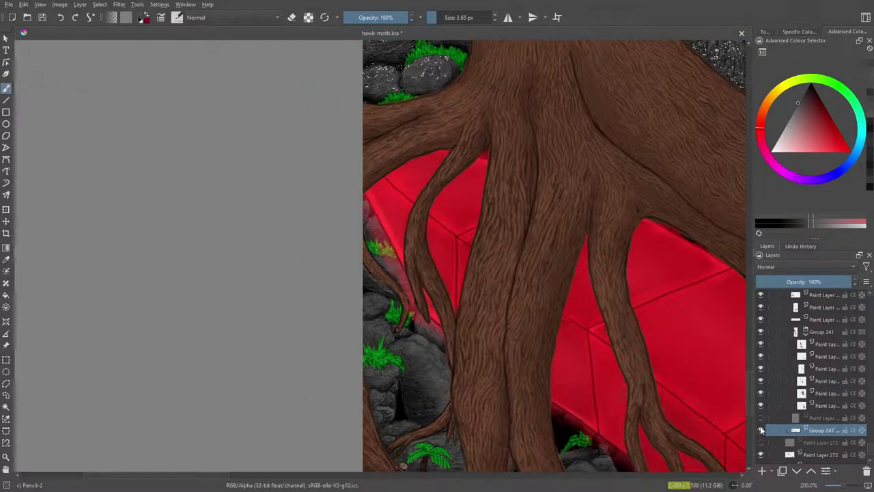
left_click(760, 429)
left_click(760, 429)
scroll(749, 382, "up", 5)
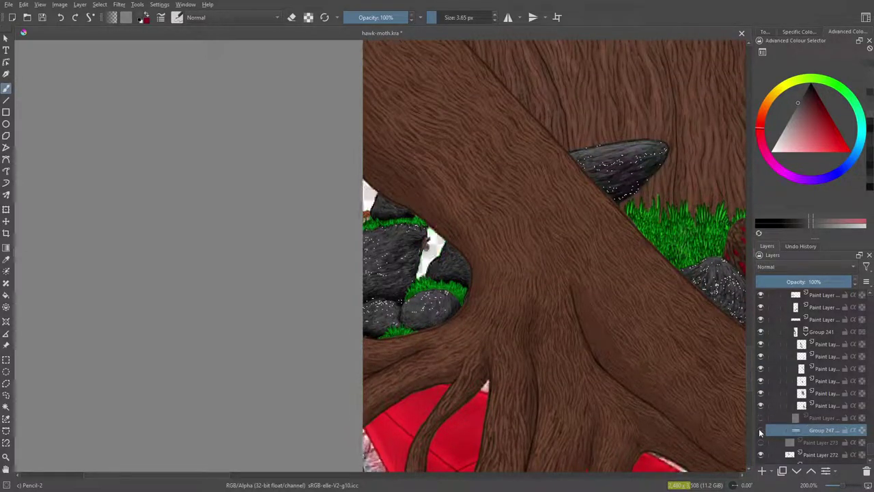
left_click(761, 429)
left_click(761, 429)
left_click(761, 429)
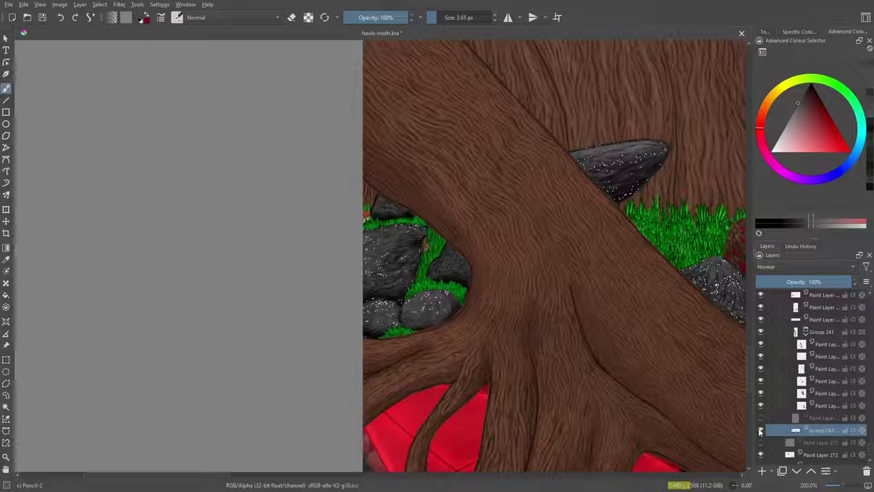
left_click(760, 430)
left_click(760, 430)
left_click(760, 431)
left_click(760, 430)
Collapse Group 241 and toggle its visibility to check which rocks and speck corrections it holds.
left_click(761, 332)
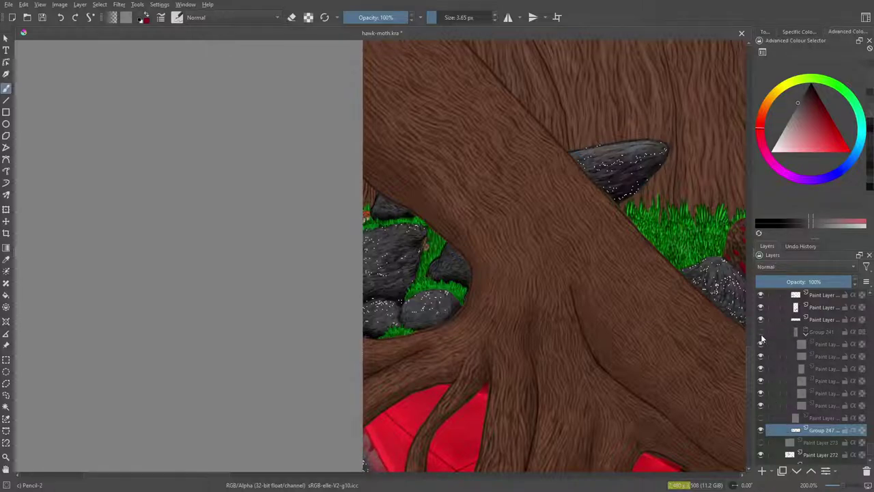
left_click(762, 332)
scroll(868, 451, "up", 4)
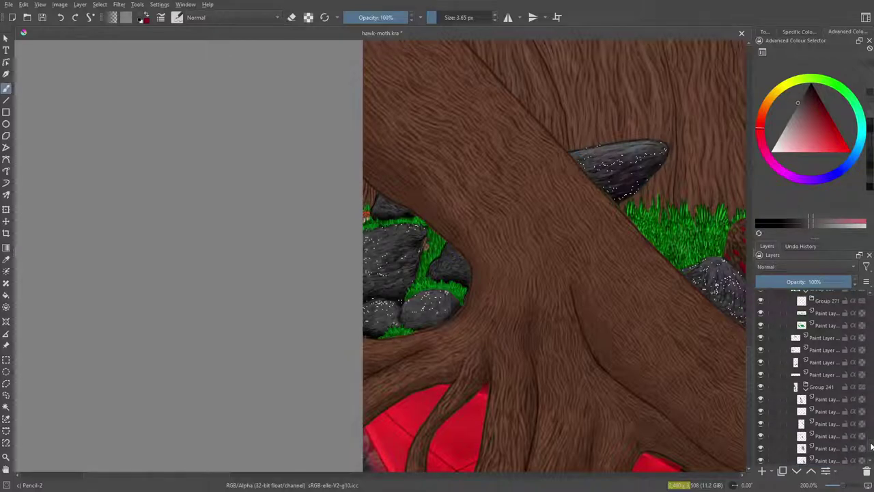
left_click(806, 387)
left_click(760, 386)
scroll(749, 356, "down", 10)
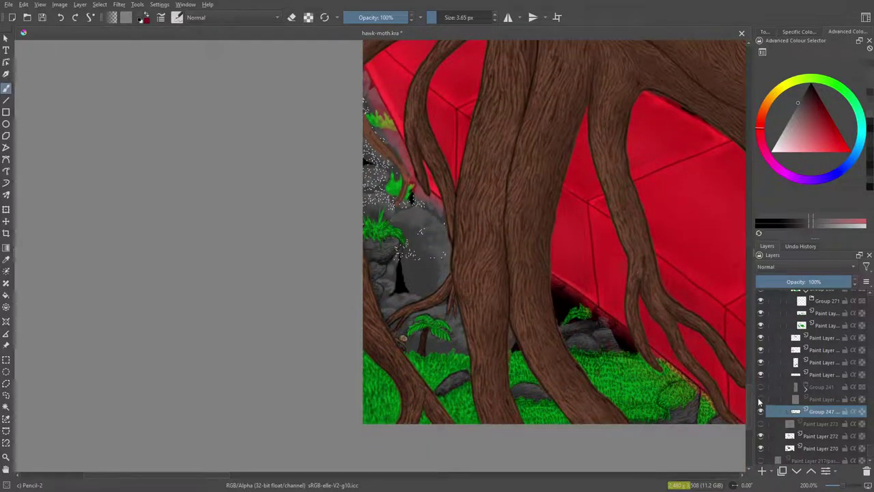
left_click(760, 389)
left_click(760, 389)
left_click(760, 392)
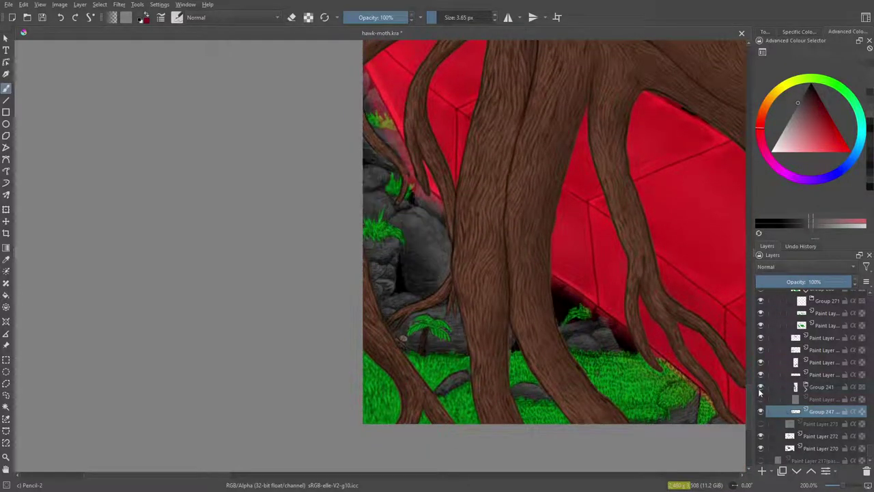
left_click(759, 391)
left_click(760, 392)
Merge Group 241 into a single layer and check the merged layer by hiding and showing it.
left_click(817, 389)
right_click(819, 386)
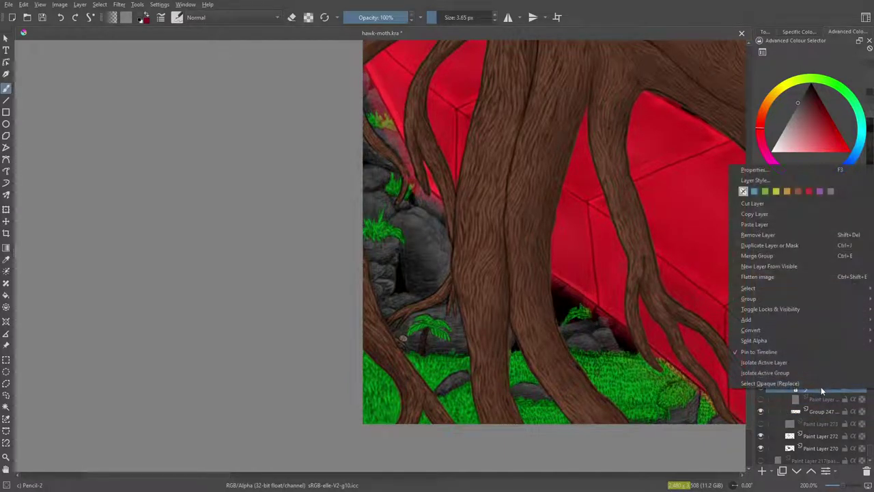
left_click(747, 254)
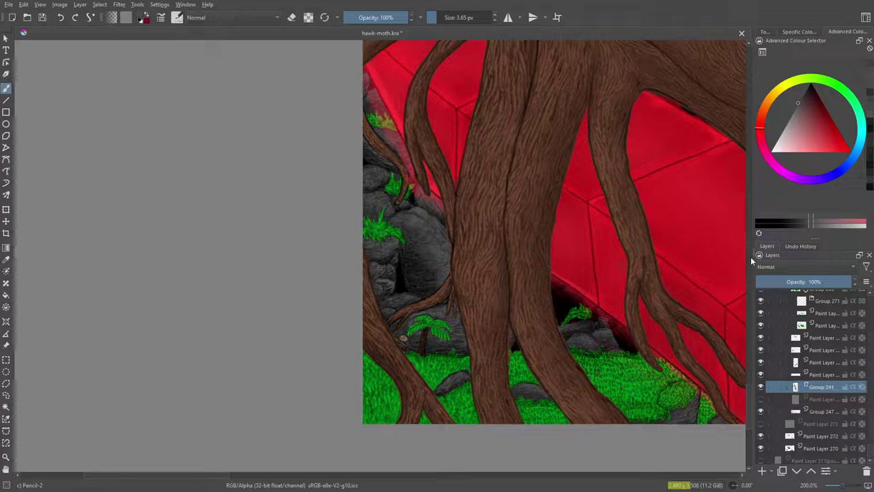
left_click(761, 390)
left_click(760, 390)
Toggle the visibility of Group 268 to check which parts of the grass and plants it holds.
scroll(862, 414, "up", 3)
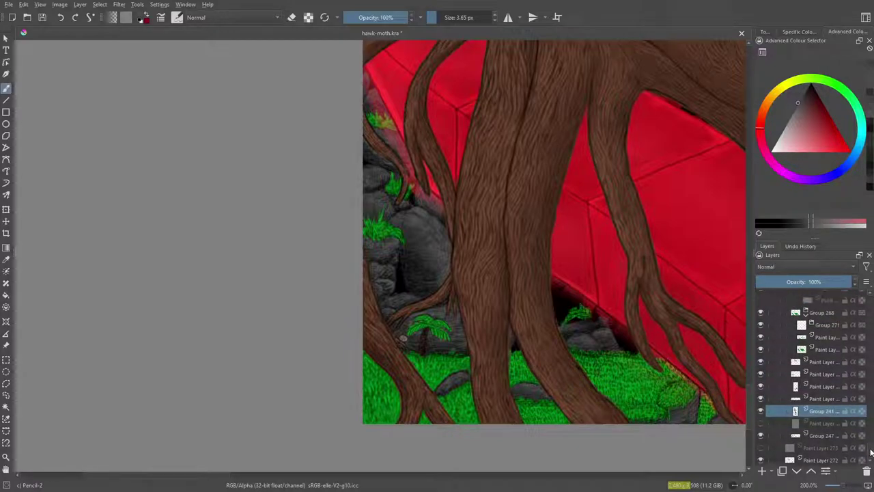
left_click(759, 320)
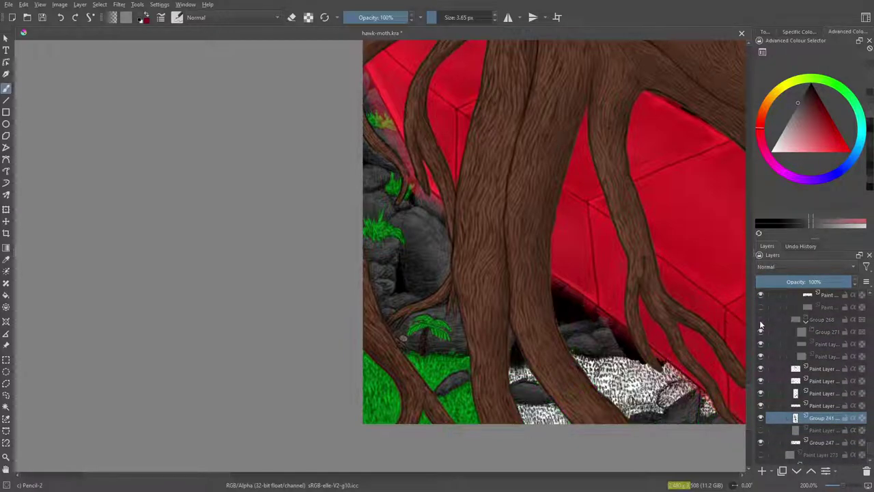
left_click(761, 320)
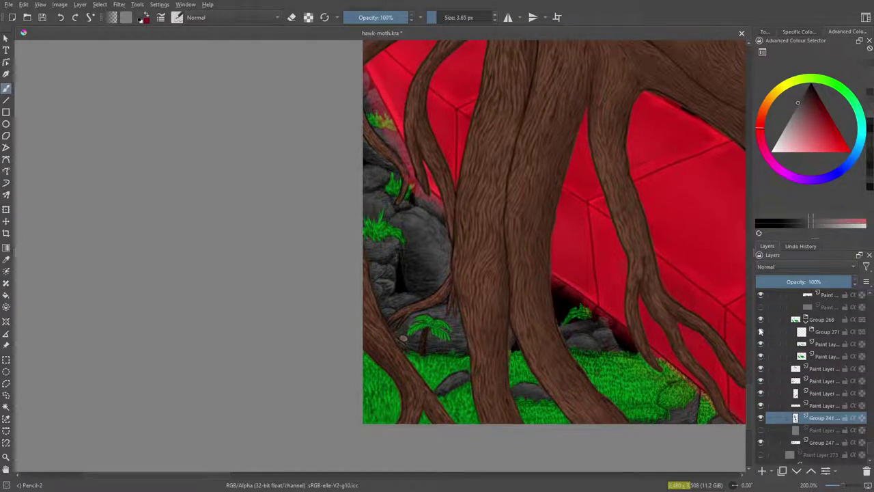
left_click(759, 321)
left_click(760, 322)
left_click(763, 320)
left_click(763, 320)
Try to merge Group 268 into a single layer.
left_click(805, 319)
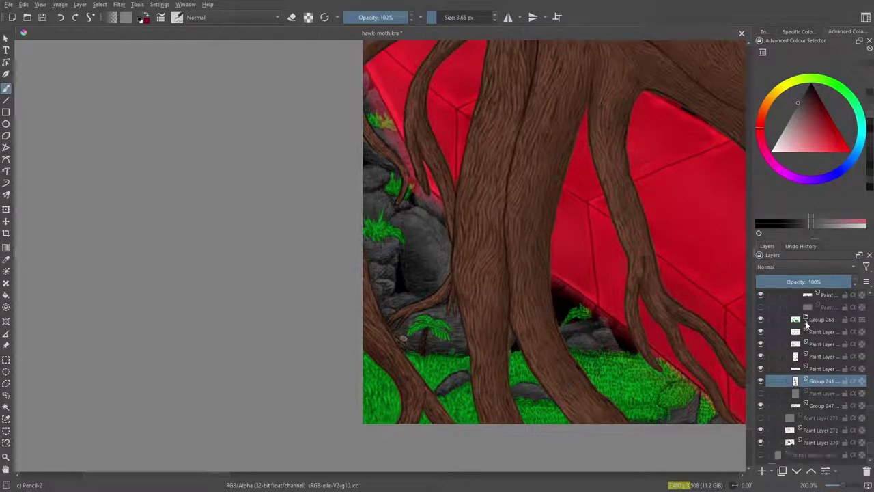
left_click(761, 320)
left_click(761, 320)
right_click(809, 320)
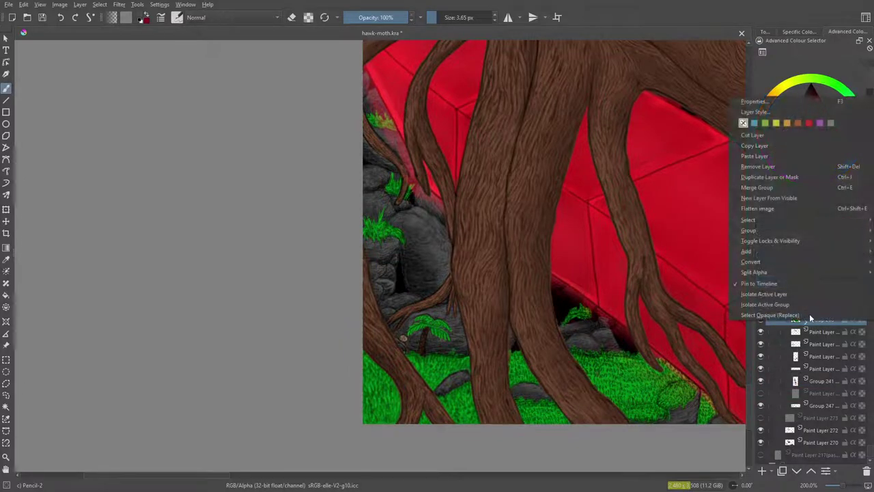
left_click(749, 185)
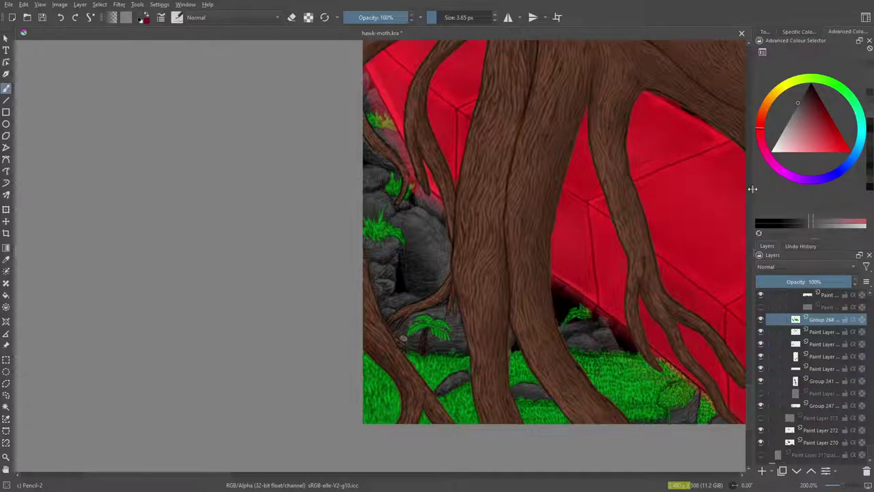
left_click(61, 19)
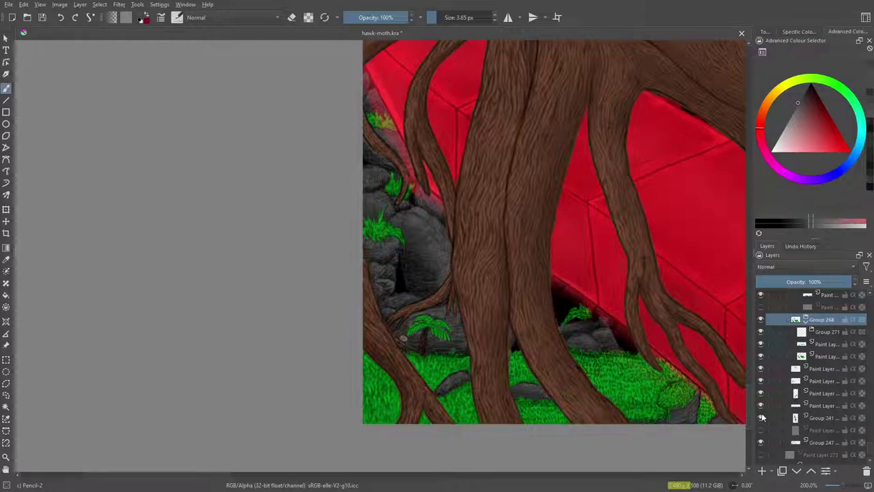
Check the contents of Group 247, Group 241 and the paint layers around Group 268 by switching their visibility.
left_click(761, 442)
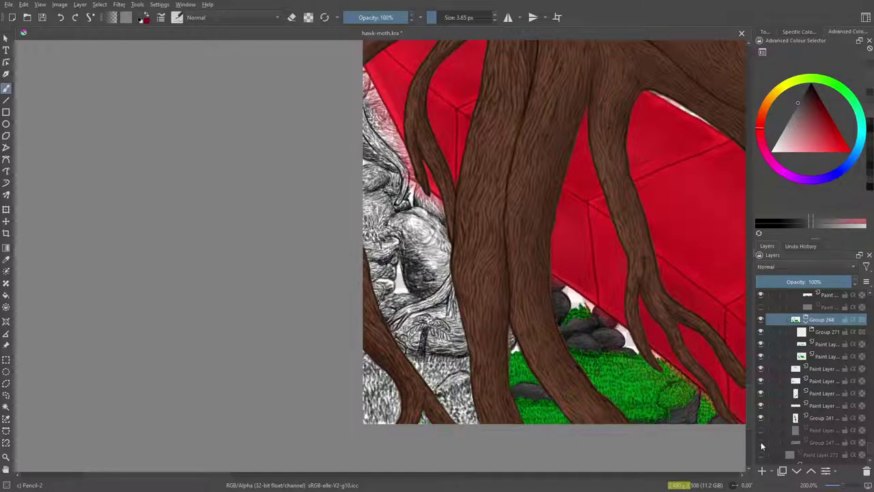
left_click(761, 442)
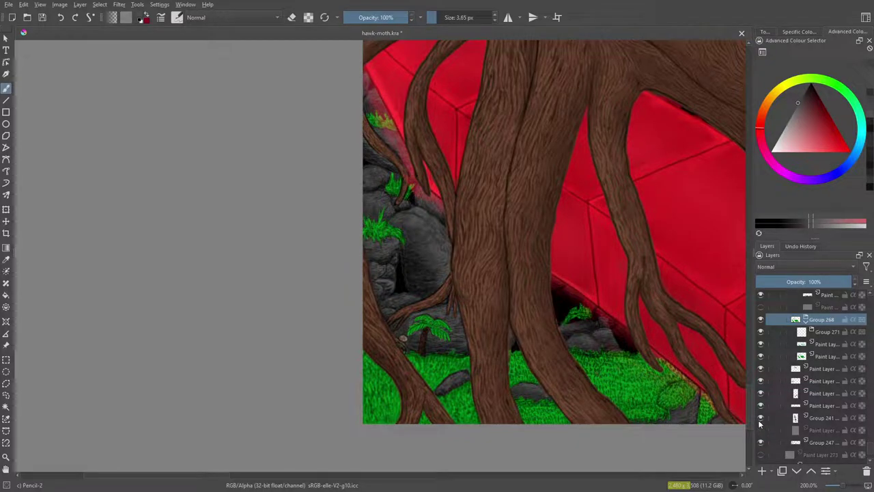
left_click(761, 417)
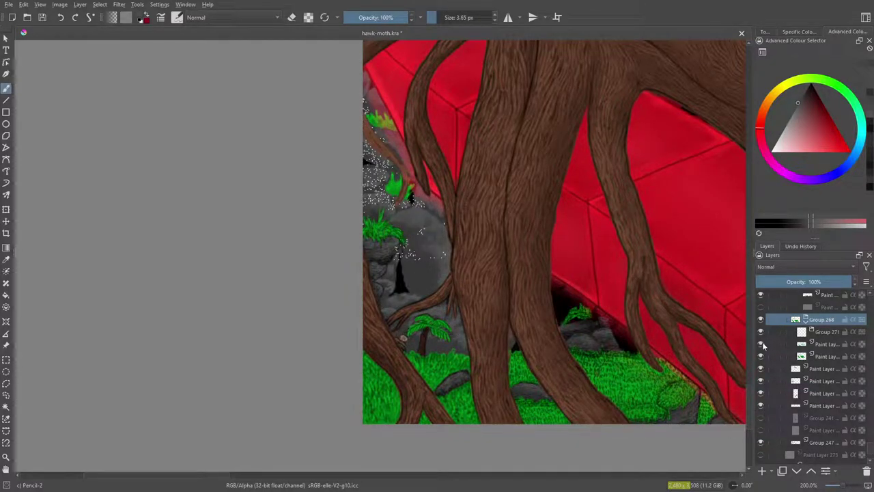
left_click(760, 355)
left_click(761, 355)
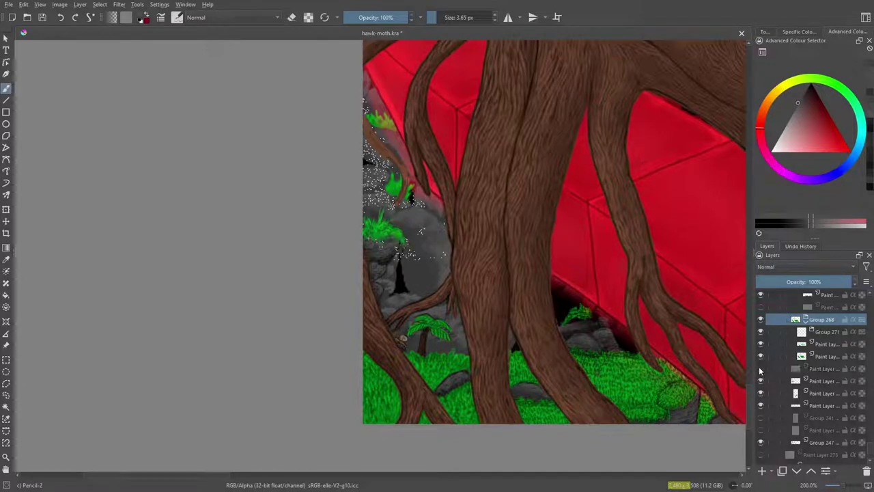
left_click(760, 380)
left_click(761, 380)
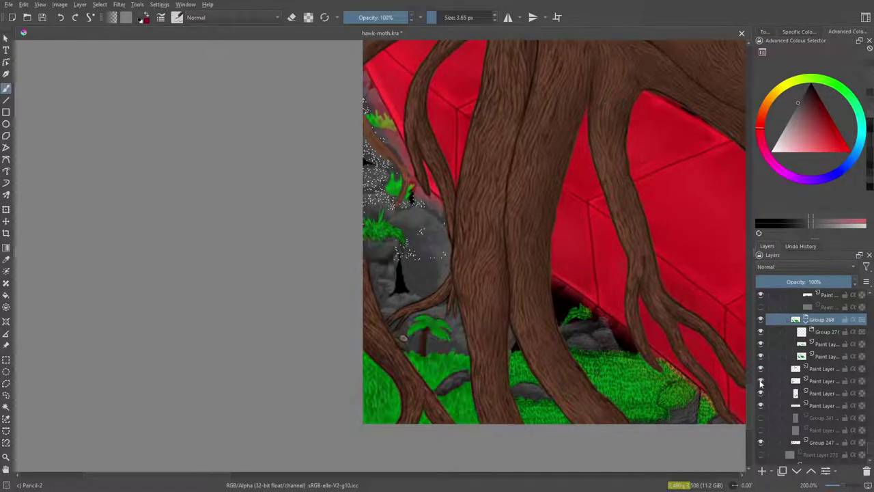
left_click(761, 393)
left_click(760, 392)
Select the paint layer below Group 271 and compare the painting with Group 268 hidden and shown.
double_click(801, 332)
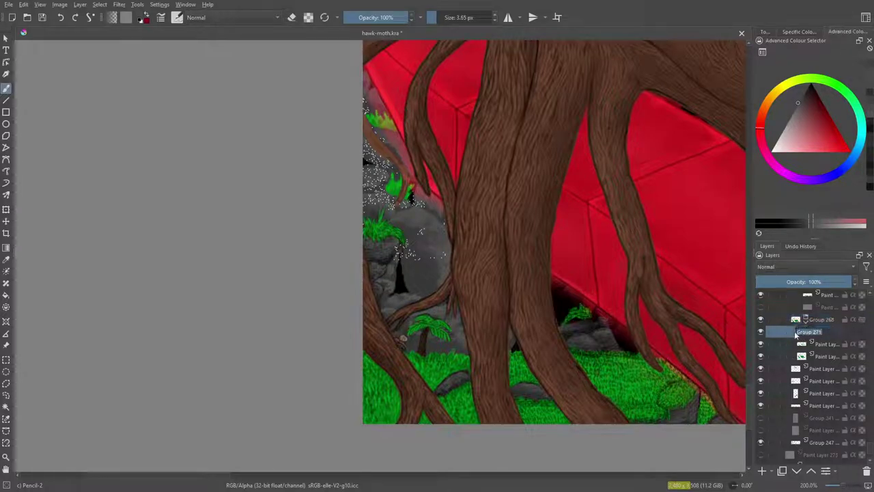
left_click(774, 344)
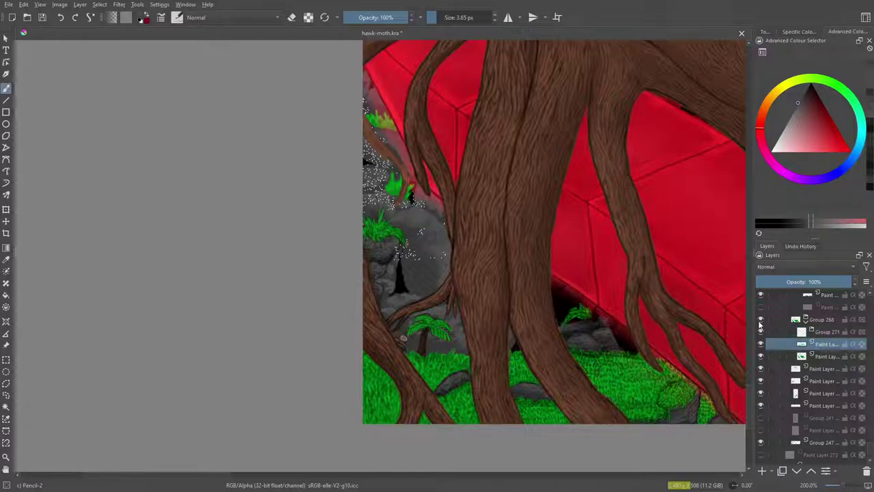
left_click(760, 320)
left_click(761, 322)
left_click(762, 321)
left_click(760, 321)
Identify the content of Group 321 by toggling it and its paint layers while viewing the rocks beside the trunk.
scroll(872, 450, "up", 4)
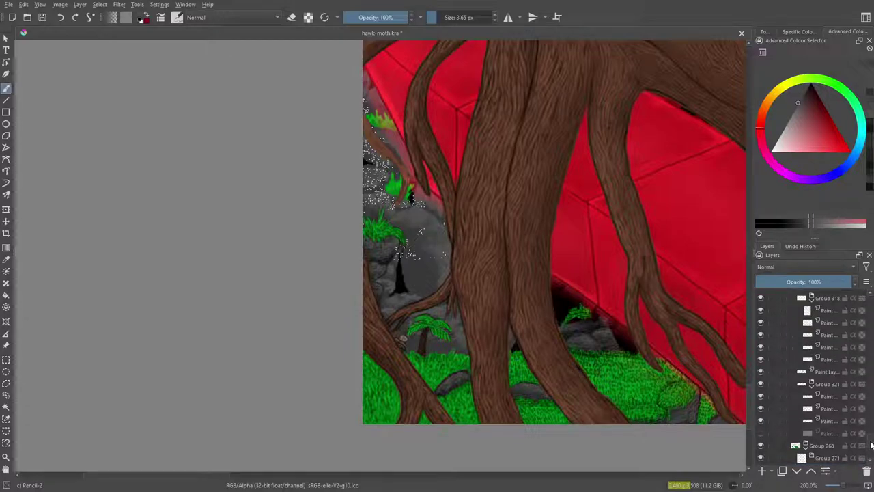
left_click(761, 420)
left_click(761, 396)
left_click(761, 386)
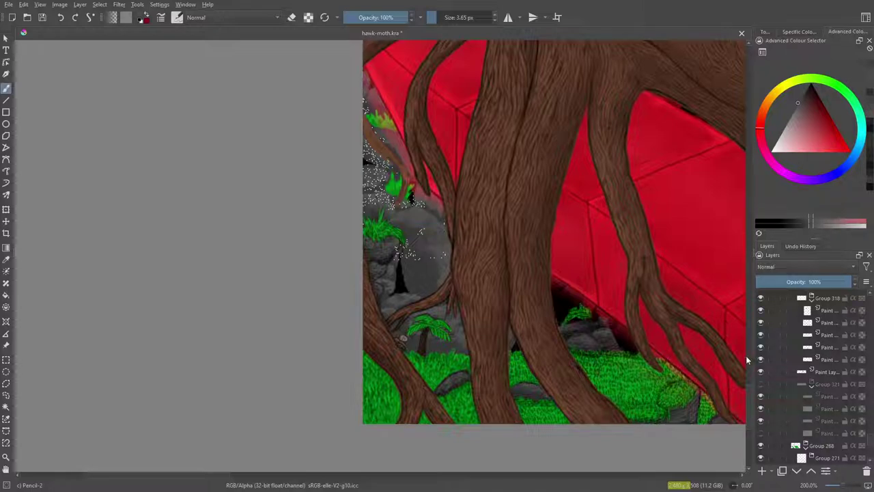
scroll(744, 383, "up", 10)
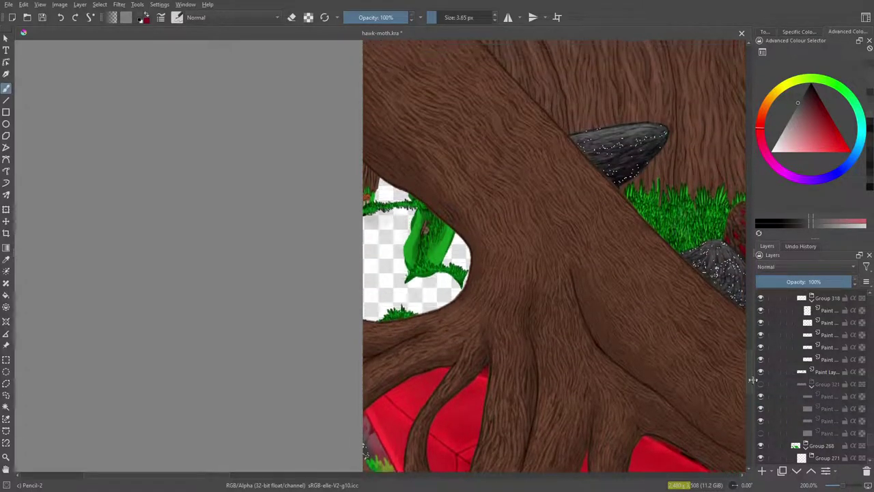
left_click(761, 385)
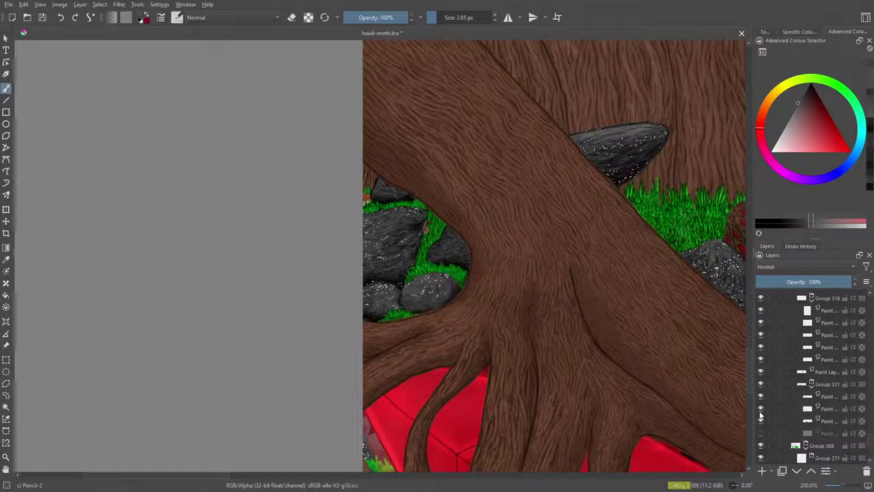
Select the lowest visible paint layer in Group 321 and toggle its visibility to check which rocks it holds.
left_click(761, 420)
left_click(762, 421)
left_click(783, 426)
left_click(761, 422)
left_click(761, 421)
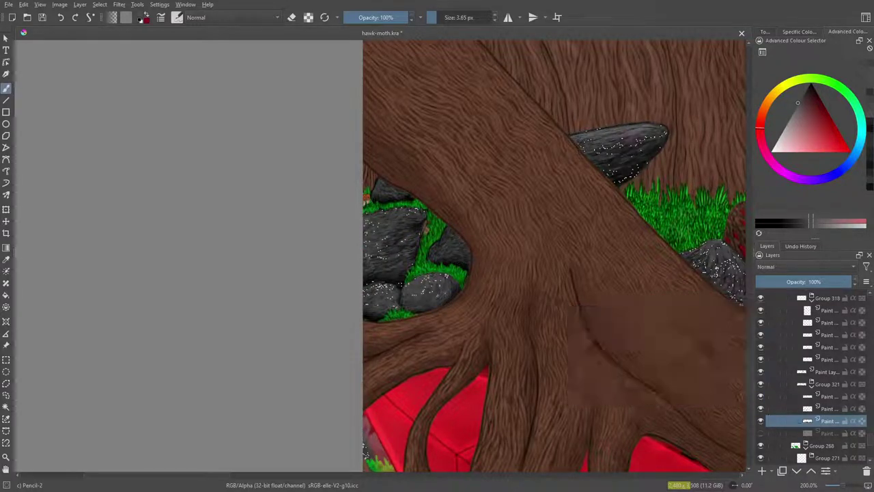
Paint over the white specks on the rocks in the hollow beside the trunk, checking Group 321's visibility first.
left_click(760, 385)
left_click(761, 384)
left_click_drag(850, 486, 853, 486)
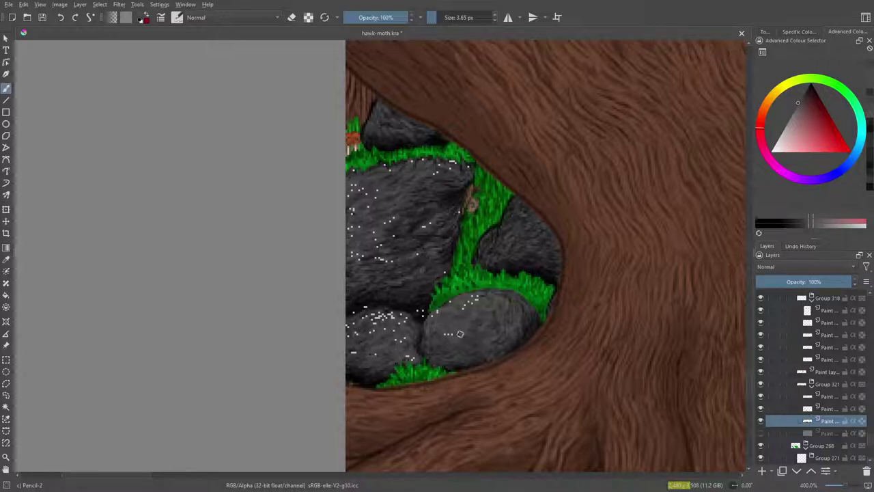
left_click_drag(444, 332, 470, 299)
mouse_move(845, 487)
left_mouse_down()
mouse_move(837, 486)
mouse_move(843, 487)
left_mouse_up()
Select Group 321 and compare the rocks with the group and each of its visible paint layers hidden and shown.
left_click(767, 387)
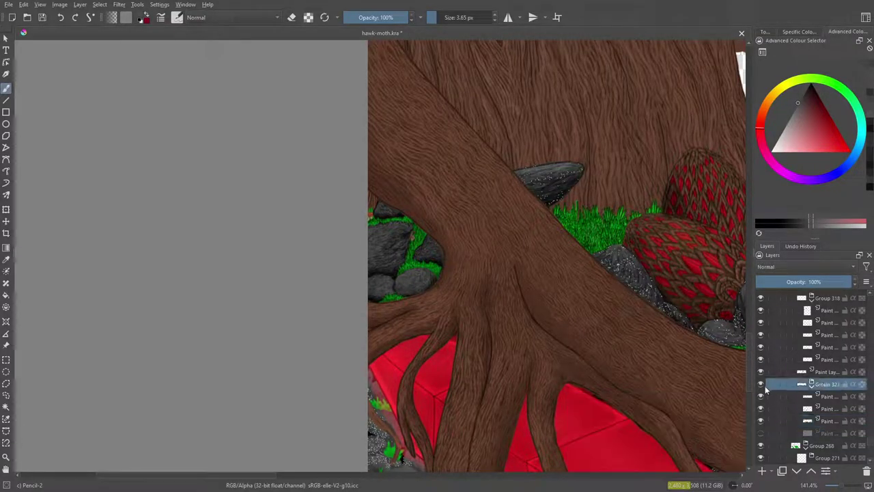
left_click(761, 384)
left_click(761, 384)
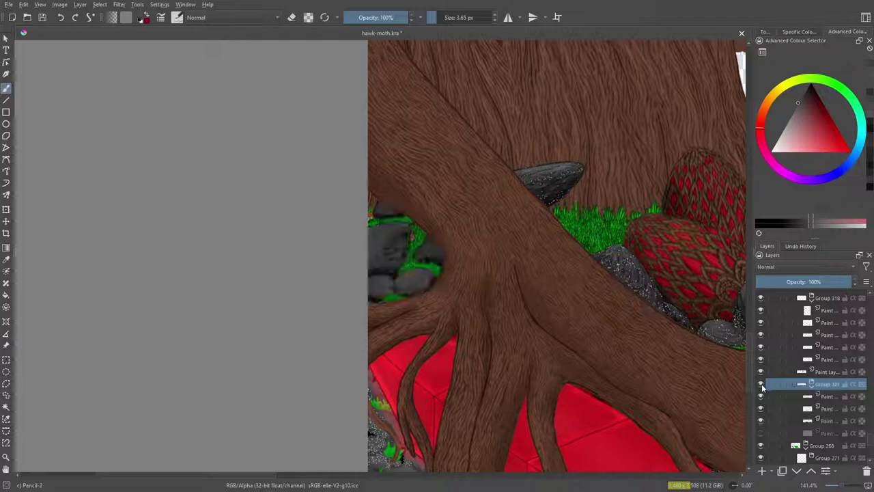
left_click(762, 394)
left_click(763, 395)
left_click(763, 398)
left_click(763, 401)
left_click(763, 397)
left_click(763, 397)
left_click(764, 407)
left_click(763, 408)
left_click(763, 418)
left_click(763, 417)
left_click(763, 419)
left_click(763, 420)
Merge Group 321 into a single layer and check the merged rocks by hiding and showing it.
right_click(807, 381)
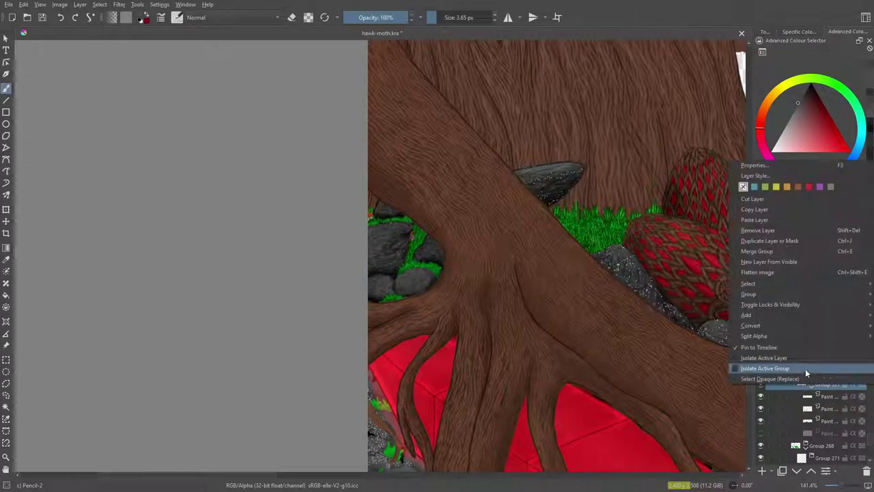
left_click(743, 250)
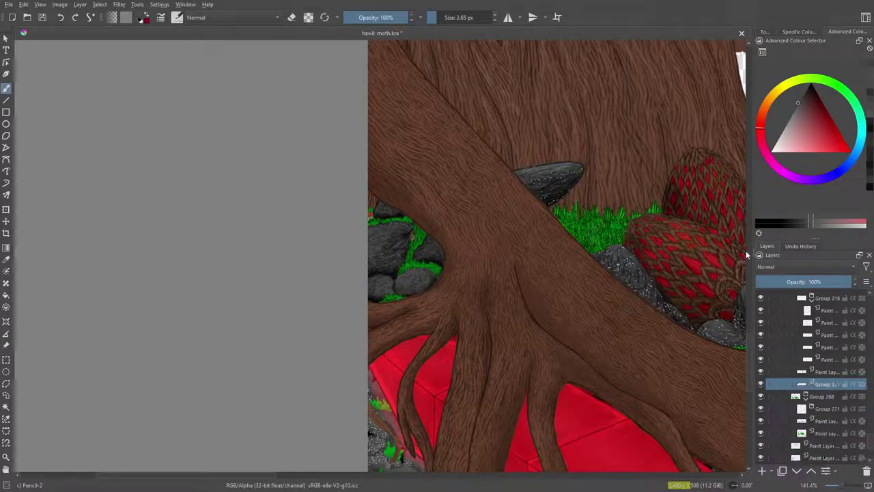
left_click(761, 384)
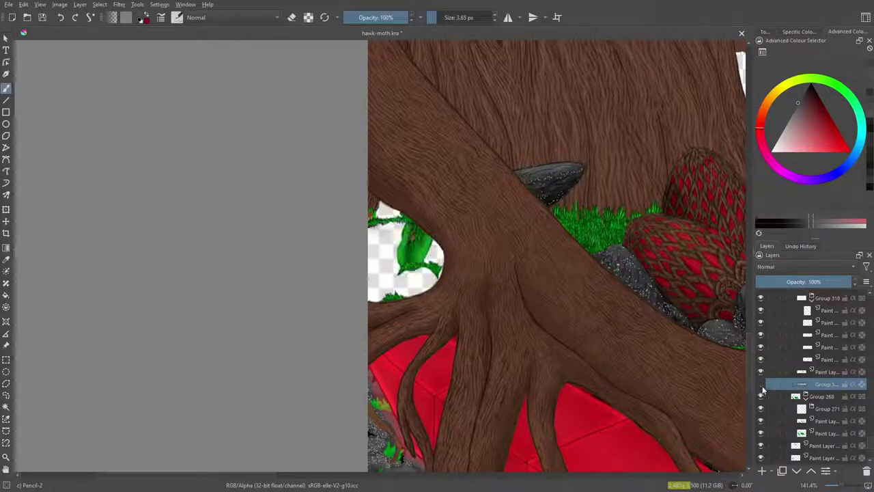
left_click(760, 386)
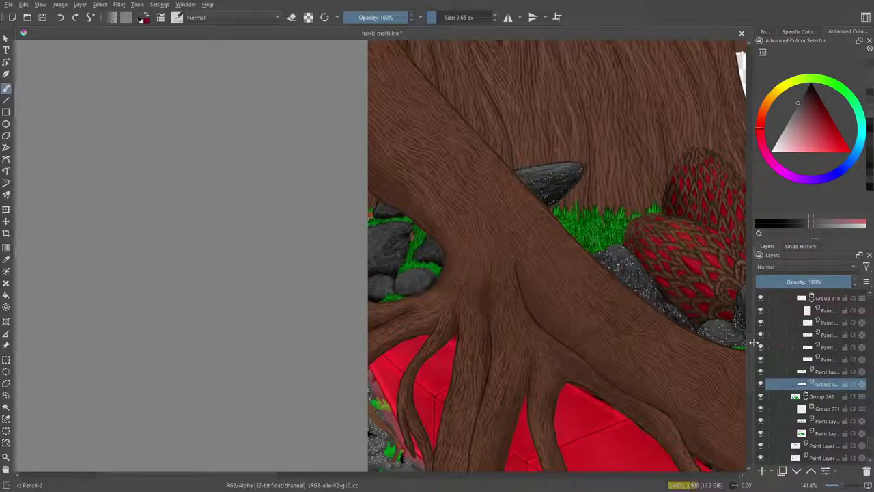
Check Group 318's content by switching its visibility, and merge the group into a single layer.
left_click(761, 298)
left_click(762, 300)
left_click(761, 301)
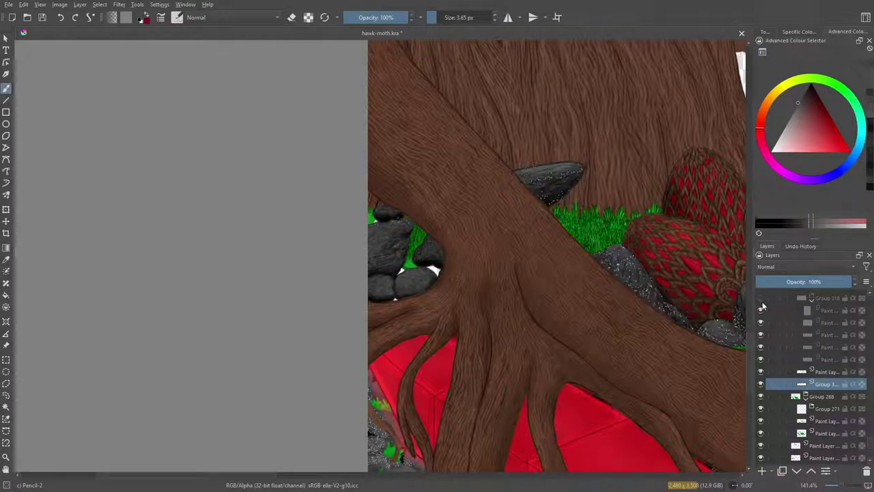
left_click(761, 301)
left_click(762, 302)
left_click(762, 302)
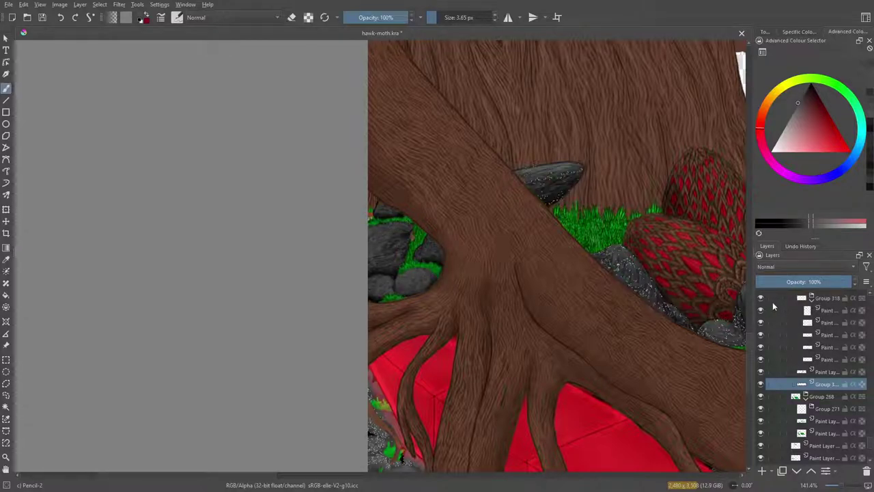
scroll(868, 441, "up", 3)
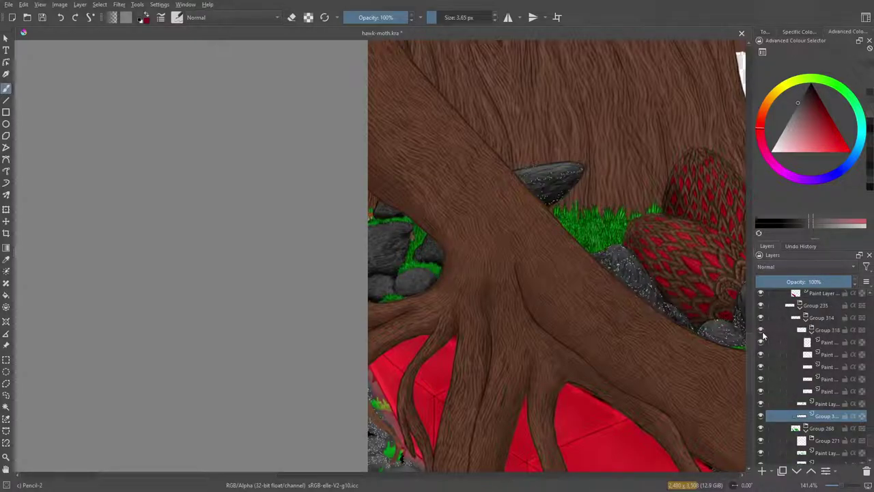
left_click(811, 330)
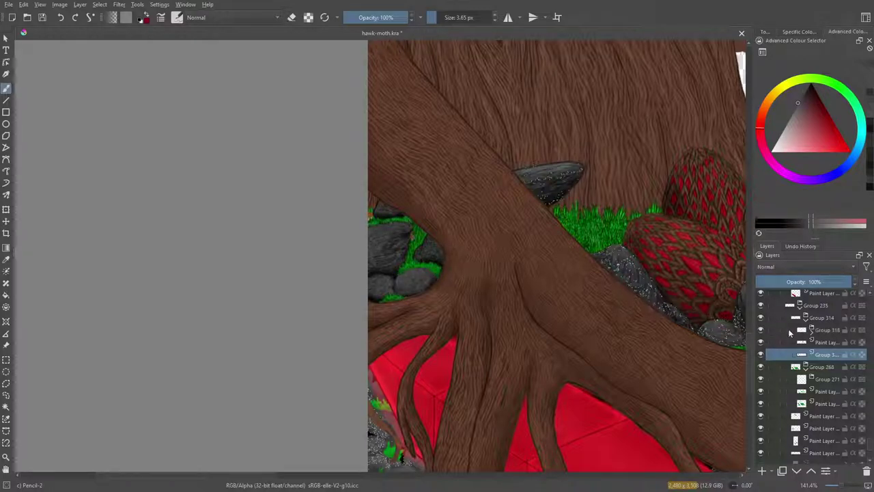
right_click(788, 331)
left_click(750, 199)
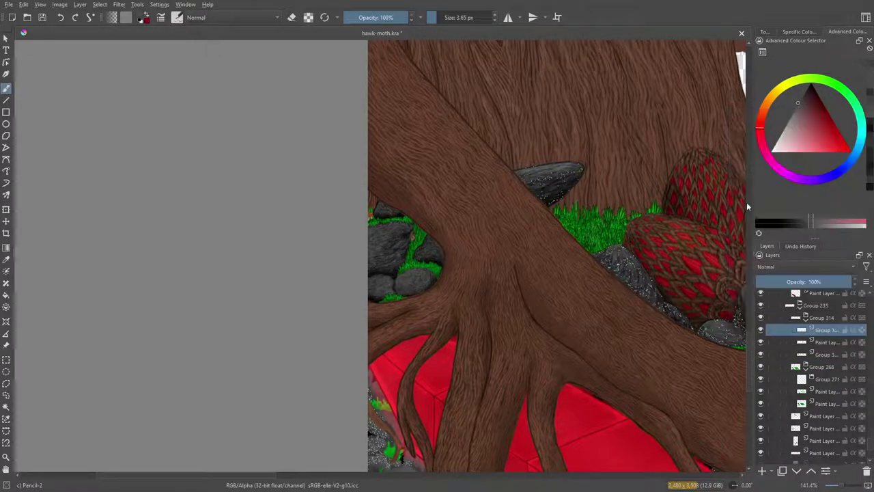
Merge Group 314 into a single layer and compare the painting with it hidden and shown.
left_click(761, 317)
left_click(761, 318)
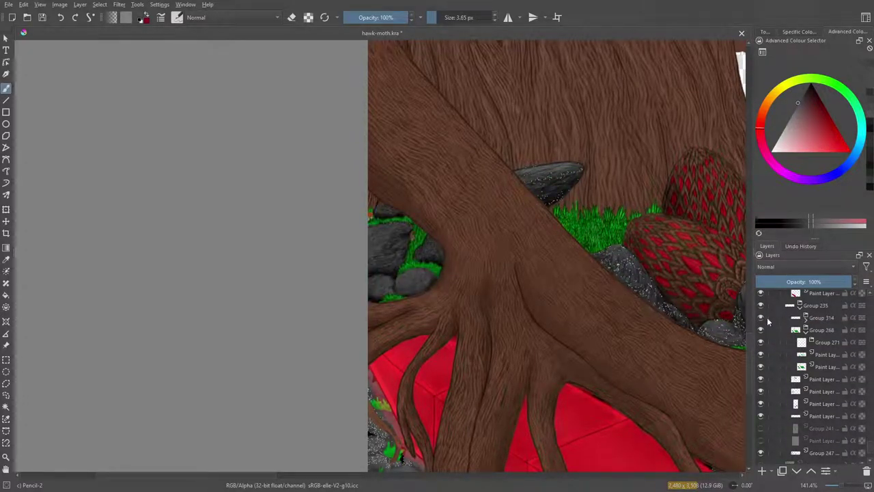
right_click(795, 314)
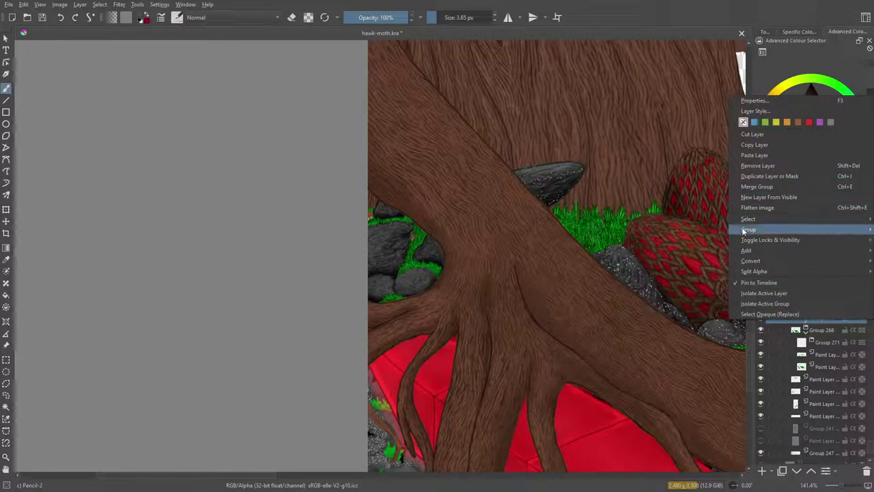
key("Escape")
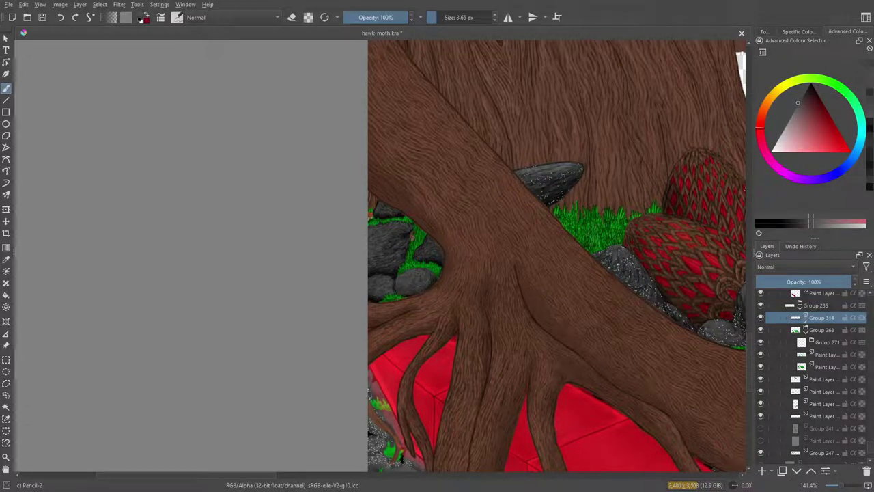
left_click(762, 318)
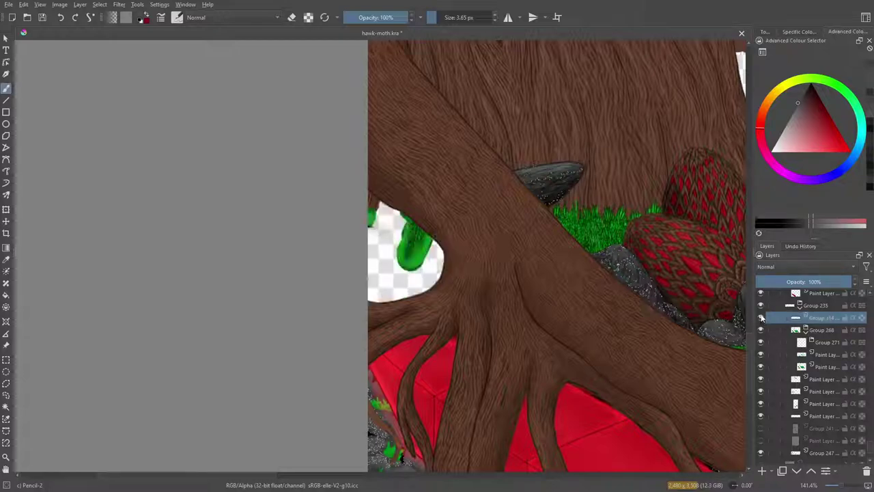
left_click(761, 317)
left_click(761, 318)
left_click(761, 317)
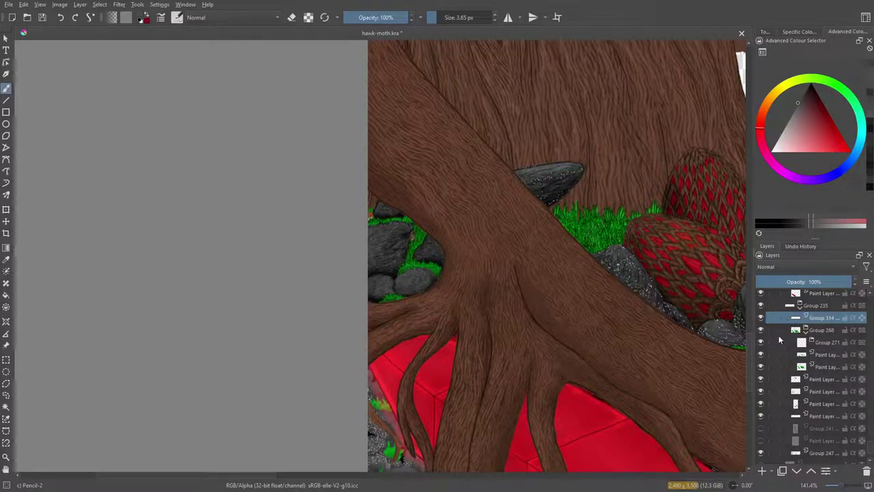
Show Group 241 and delete the hidden paint layer directly below it.
left_click_drag(750, 336, 755, 389)
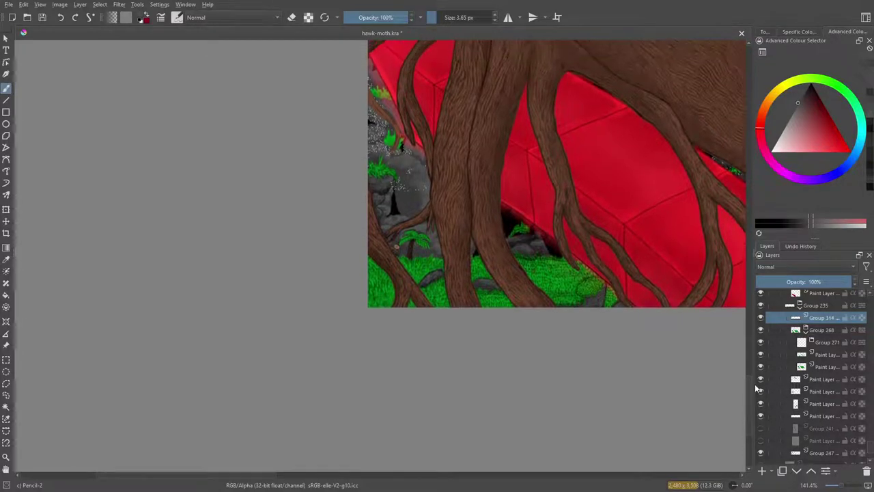
scroll(756, 388, "up", 2)
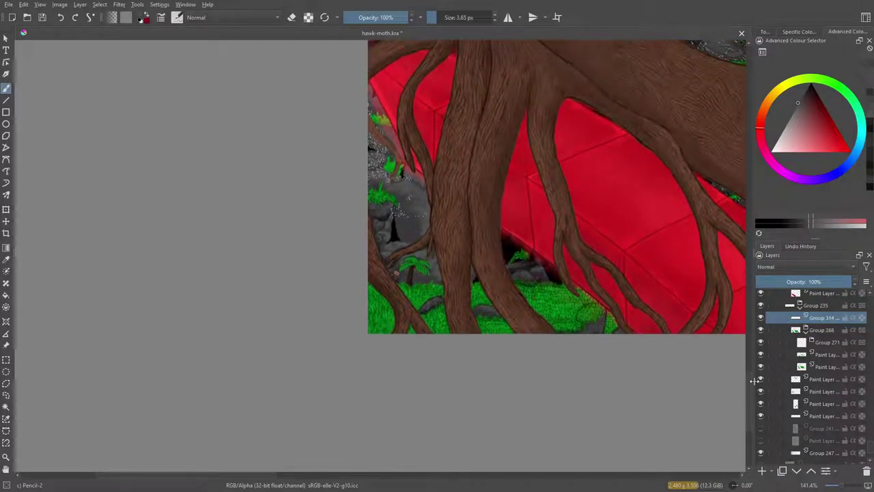
left_click(762, 428)
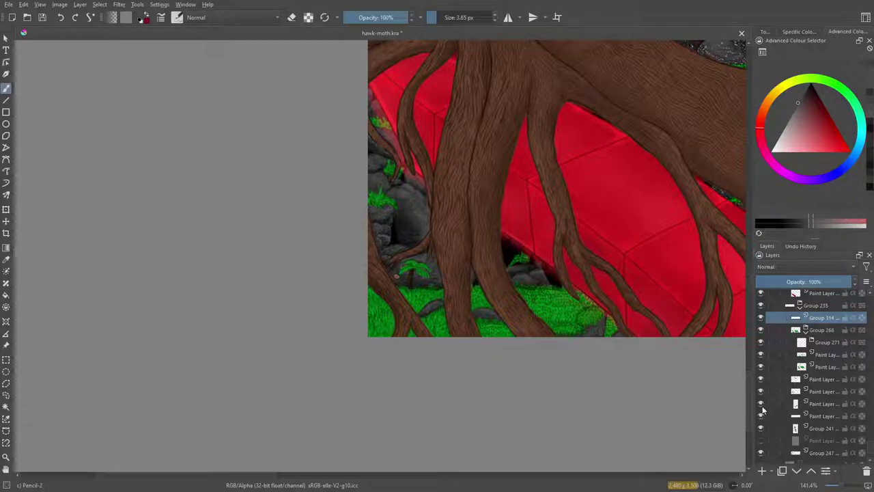
left_click(761, 440)
left_click(762, 441)
left_click(819, 441)
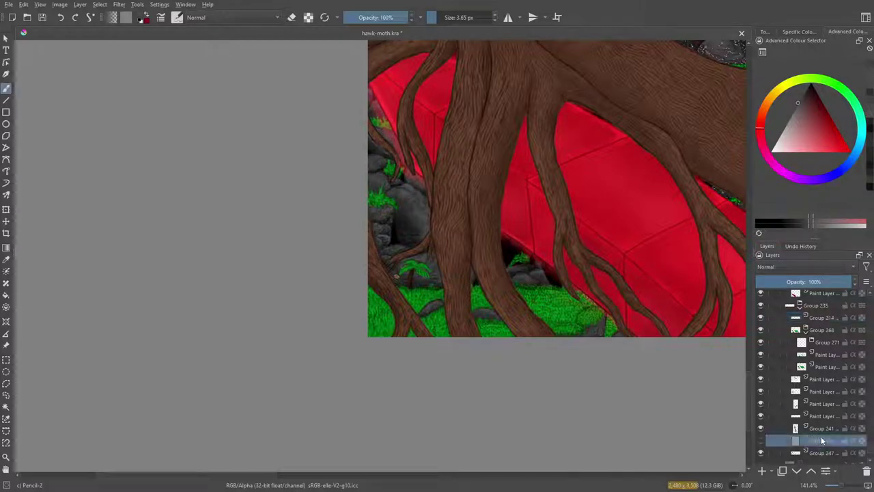
left_click(865, 471)
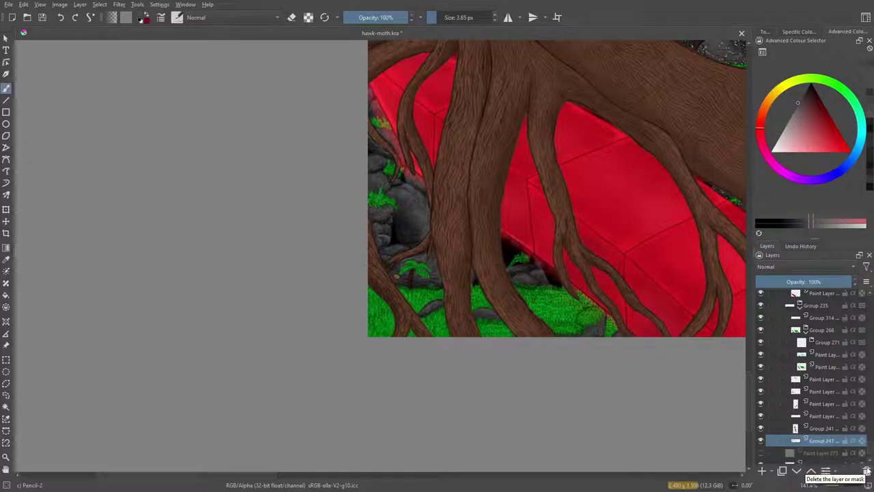
Compare the rocks and grass beneath the roots with Group 235 hidden and shown.
left_click(761, 305)
left_click(761, 307)
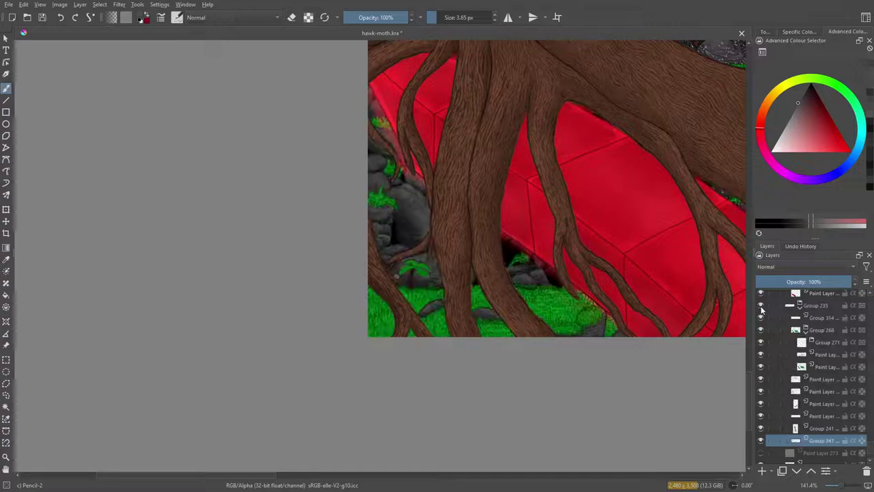
left_click(761, 309)
left_click(761, 309)
left_click_drag(241, 474, 293, 476)
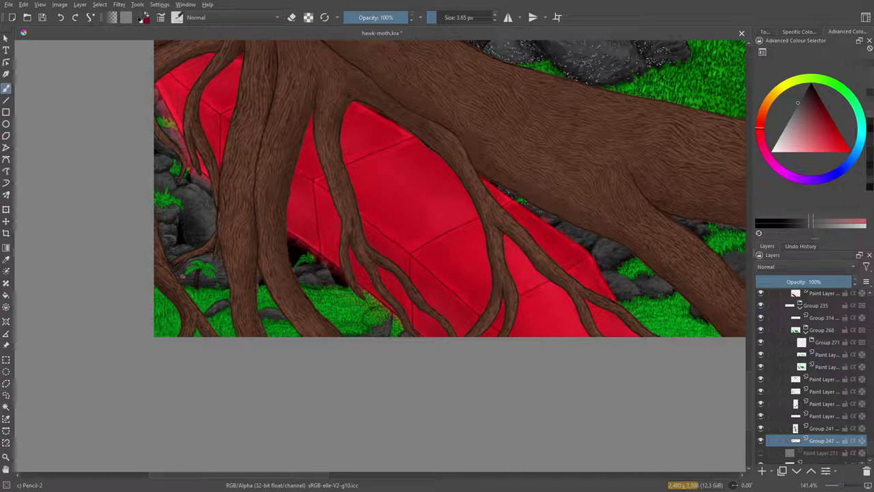
Check the contents of Group 241, Group 268, Group 314 and the paint layers between them by switching their visibility.
left_click(761, 428)
left_click(760, 428)
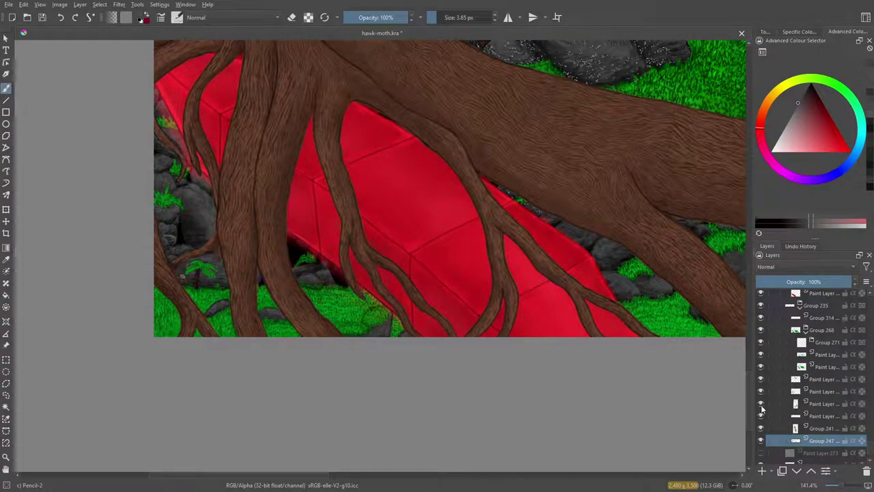
left_click(761, 403)
left_click(761, 403)
left_click(760, 367)
left_click(761, 366)
left_click(761, 330)
left_click(760, 329)
left_click(761, 318)
left_click(761, 319)
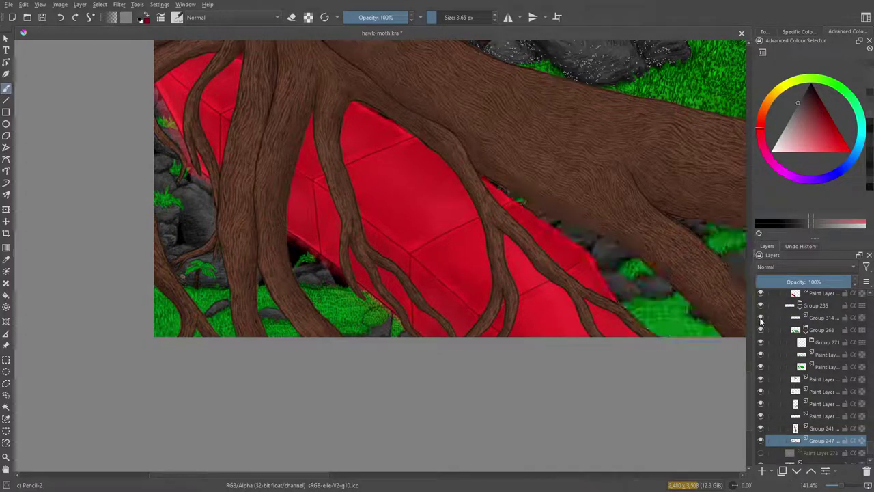
left_click(761, 320)
left_click(761, 321)
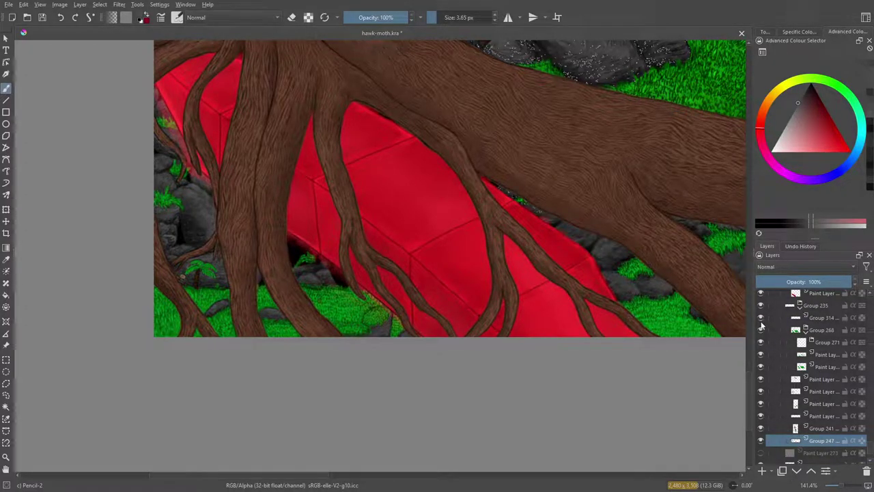
Select the merged Group 314 layer and compare the ground beneath the large root with Groups 314, 268 and 235 hidden and shown.
left_click(818, 319)
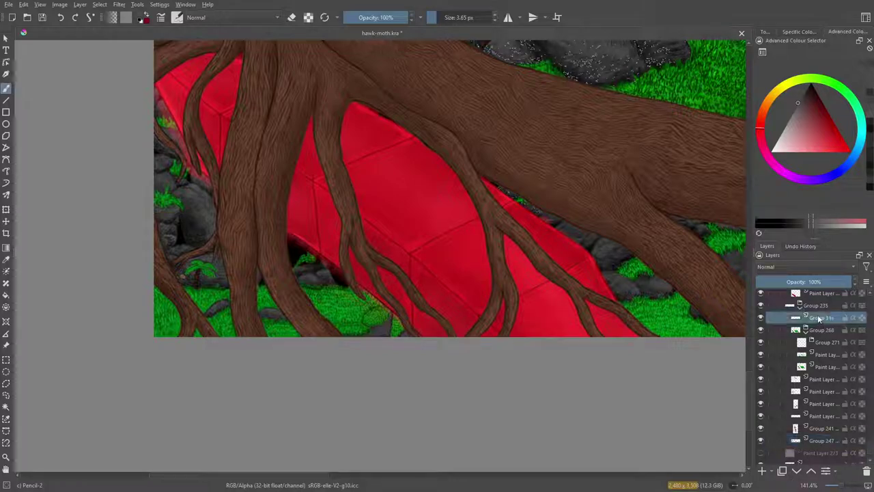
scroll(305, 477, "left", 2)
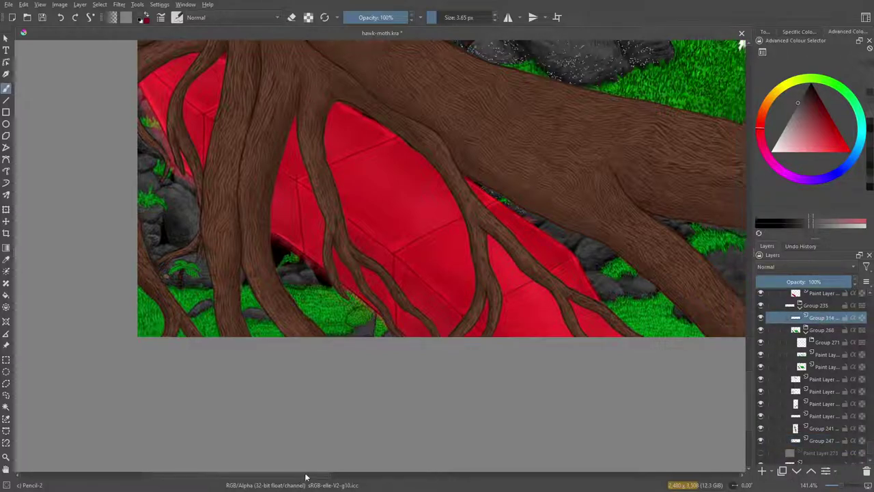
scroll(305, 477, "right", 10)
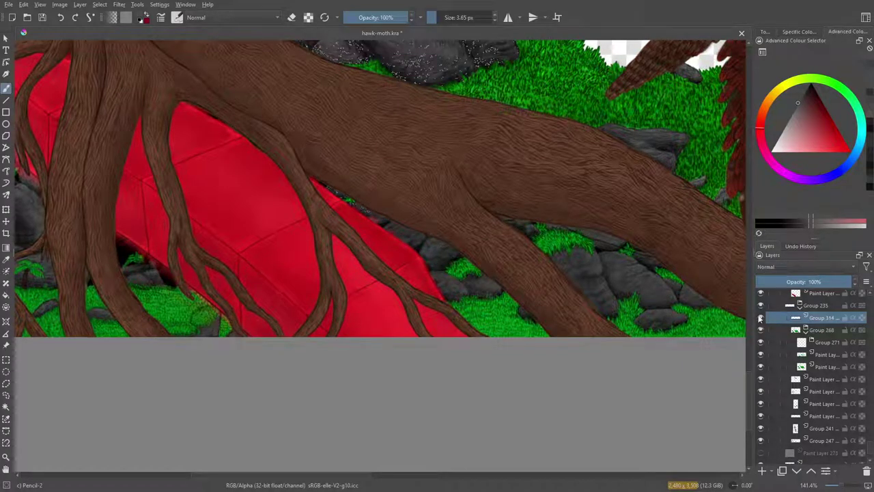
left_click(760, 318)
left_click(761, 319)
left_click(761, 331)
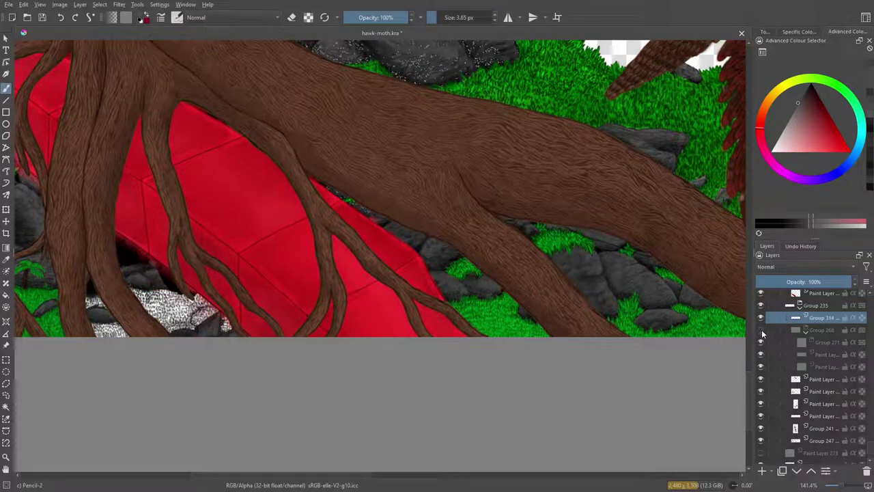
left_click(761, 308)
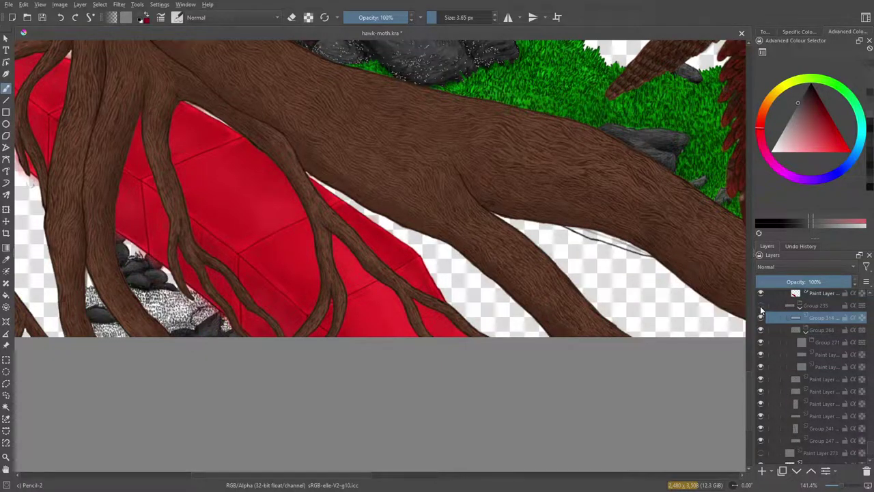
left_click(761, 307)
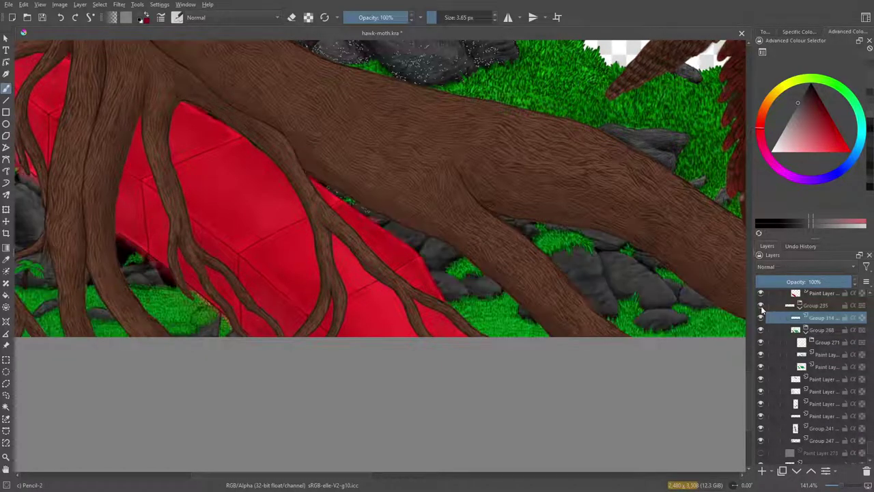
left_click(762, 308)
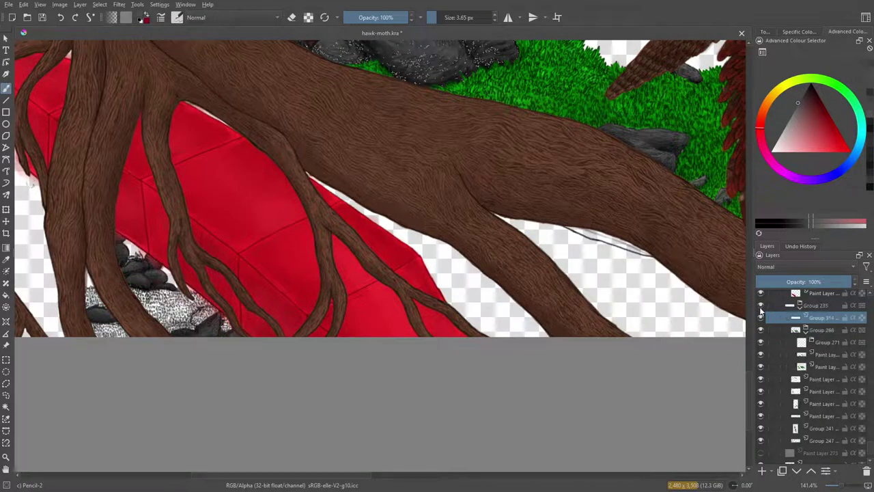
left_click(761, 307)
left_click(761, 318)
left_click(762, 318)
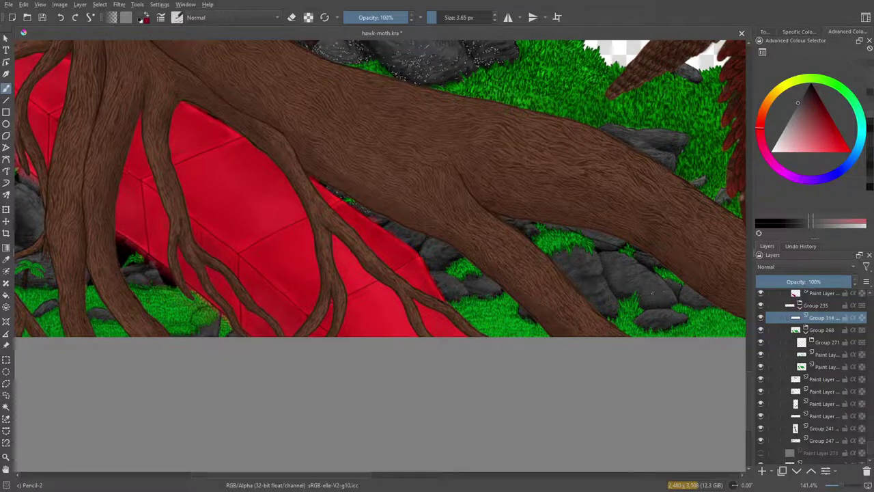
Check the rocks and gap beneath the large root with Group 314 and Group 235 hidden and shown.
scroll(748, 378, "up", 5)
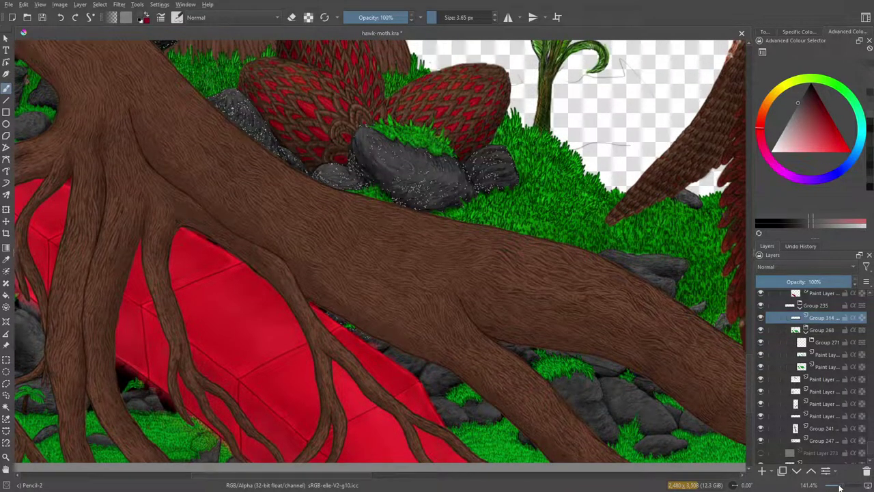
scroll(838, 486, "up", 1)
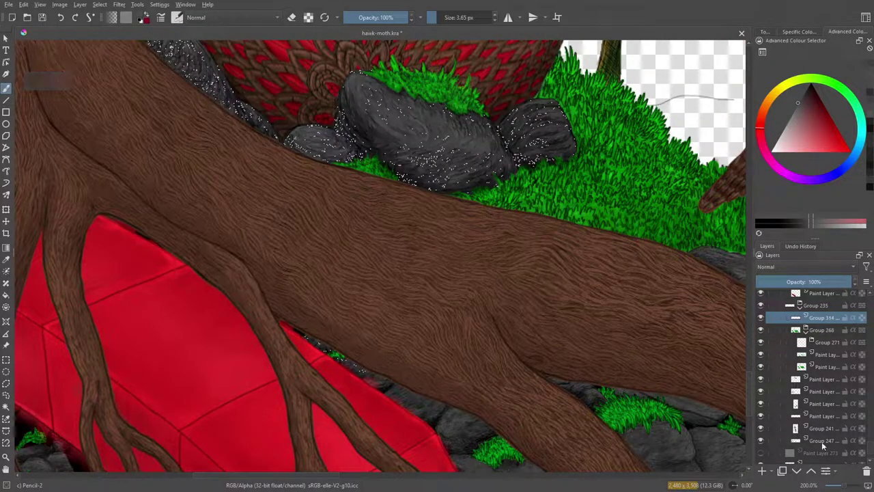
left_click(760, 318)
left_click(761, 318)
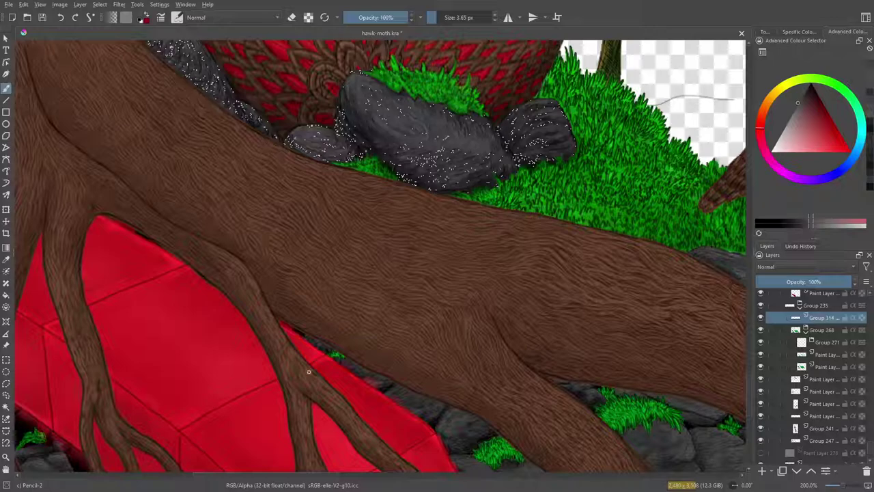
left_click(760, 318)
left_click(761, 317)
left_click(761, 309)
left_click(762, 311)
Collapse Group 235, check its content by switching its visibility, and merge the group into a single layer.
left_click(787, 308)
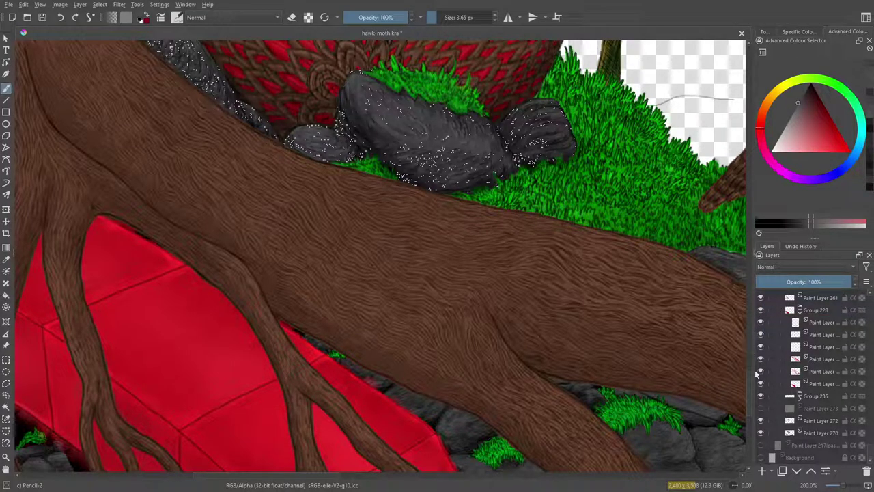
left_click(762, 396)
left_click(761, 397)
left_click(761, 397)
left_click(762, 398)
right_click(770, 399)
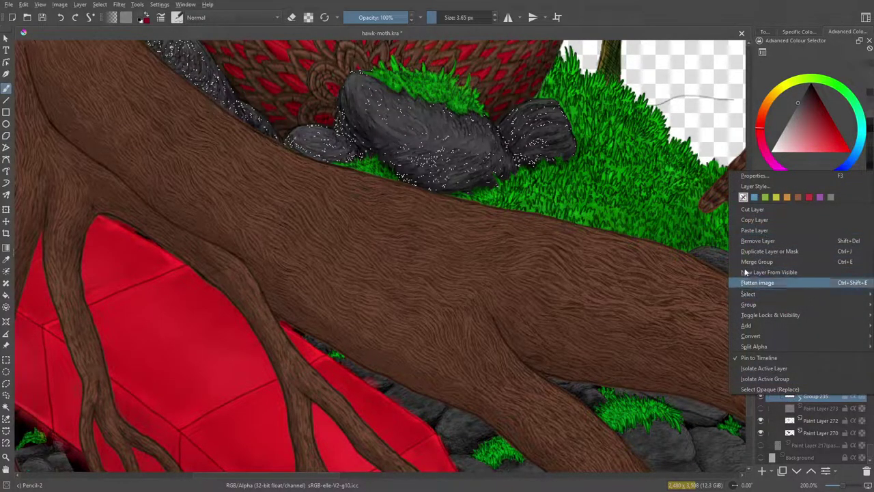
left_click(748, 262)
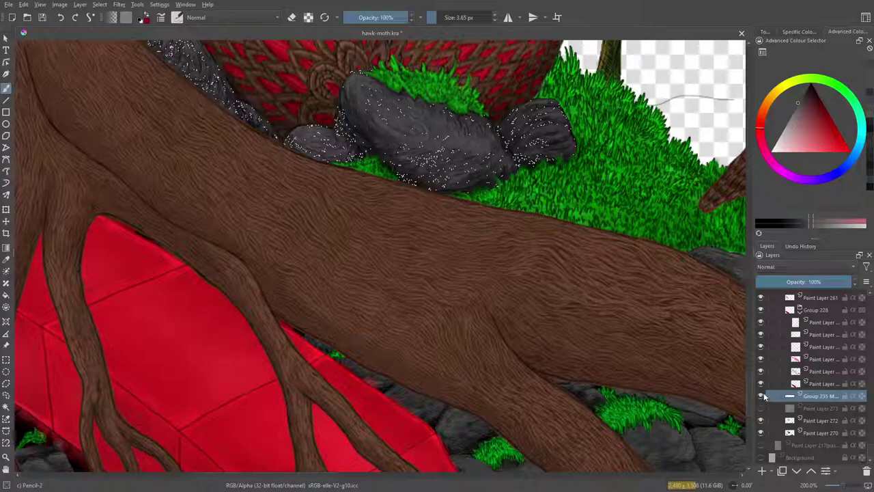
Check the red area behind the roots with Paint Layer 229 and Group 228 hidden and shown.
left_click(762, 383)
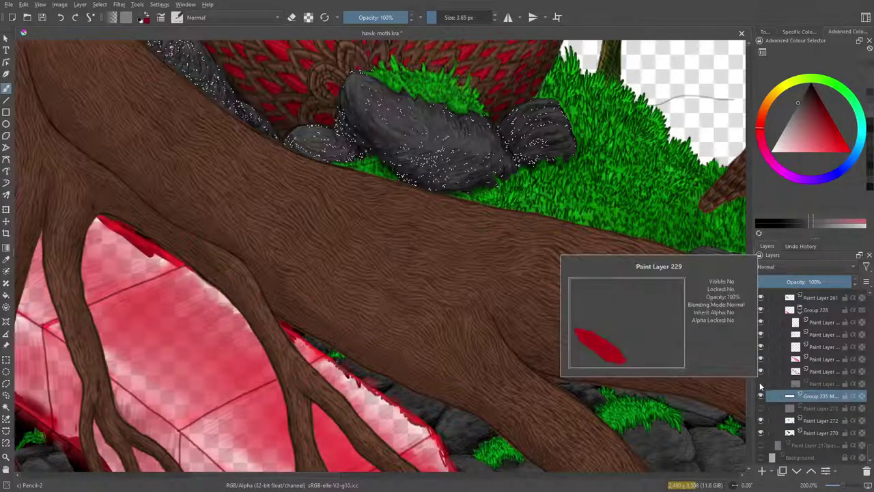
left_click(761, 384)
left_click(761, 310)
left_click(761, 311)
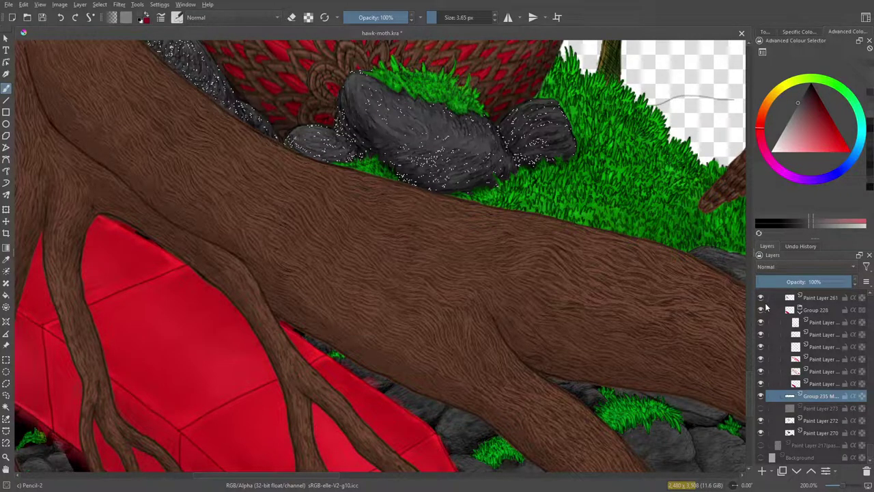
Check the content of Group 262 by switching its visibility, and collapse the group.
scroll(871, 445, "up", 3)
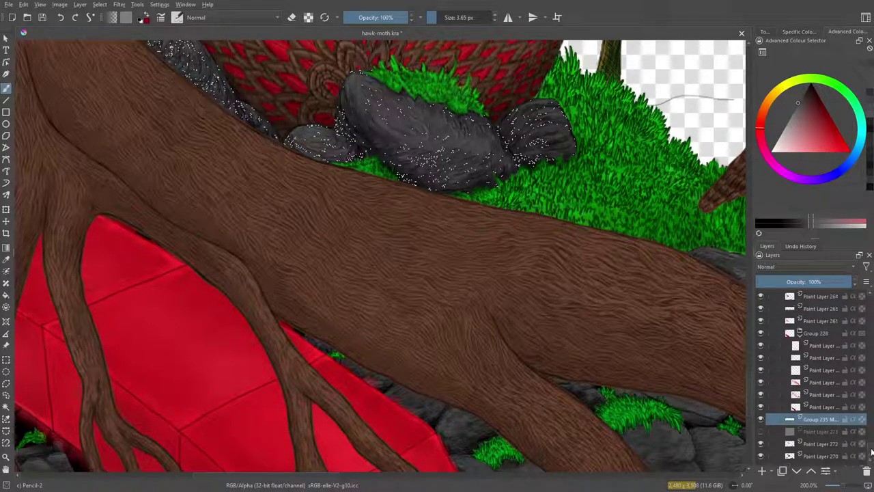
scroll(871, 445, "down", 1)
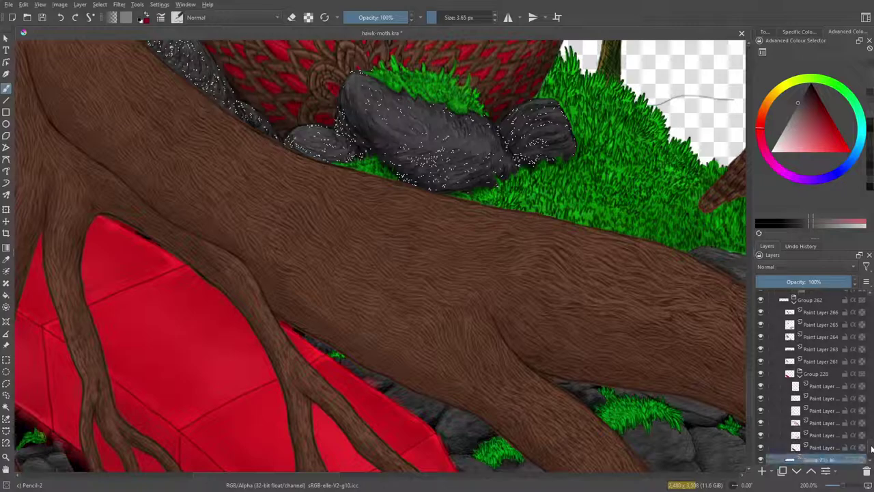
scroll(871, 445, "up", 1)
left_click(761, 341)
left_click(761, 341)
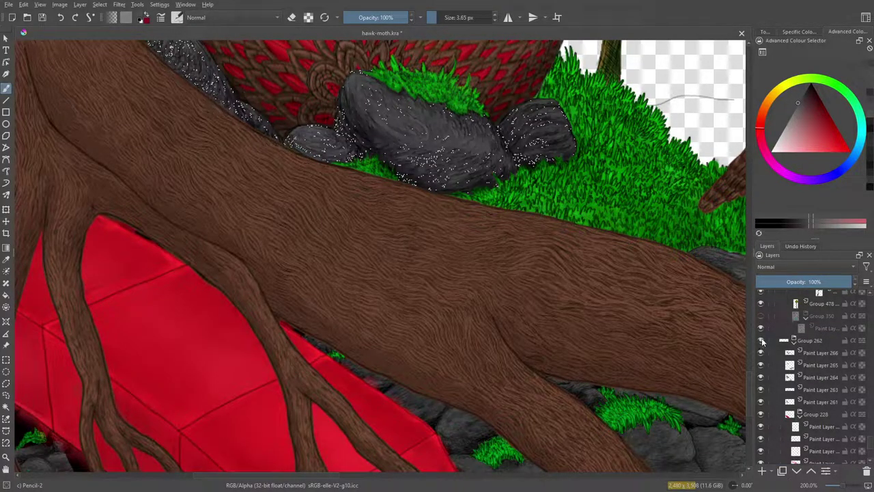
left_click(792, 341)
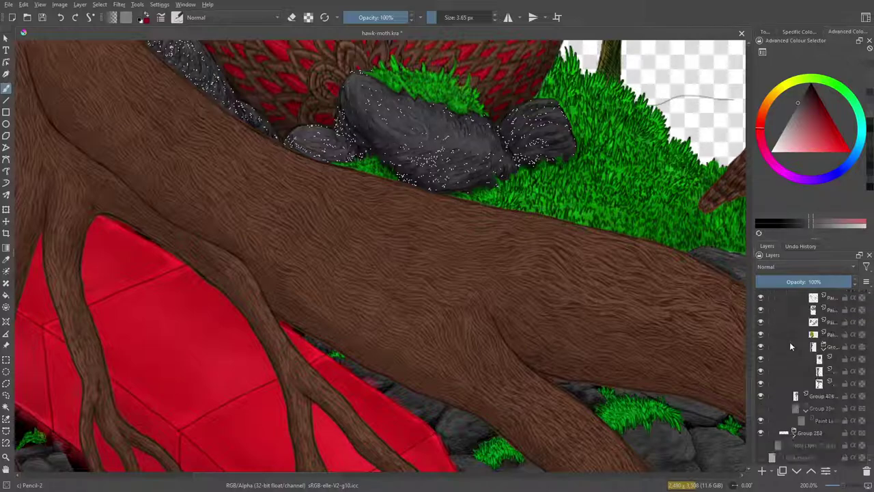
left_click(761, 432)
left_click(761, 433)
Find Group 344 higher in the layer stack and check Group 344 and Group 356 by switching their visibility.
scroll(868, 447, "up", 5)
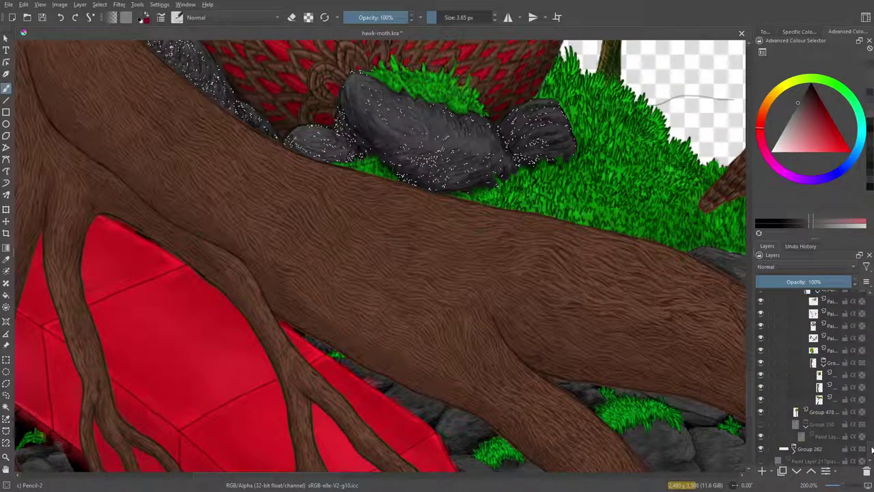
scroll(870, 441, "up", 2)
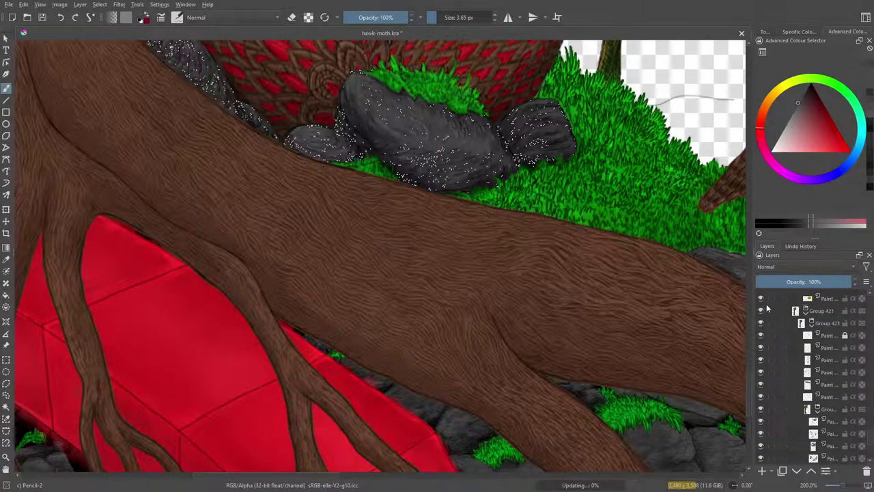
scroll(870, 437, "up", 3)
scroll(871, 434, "up", 6)
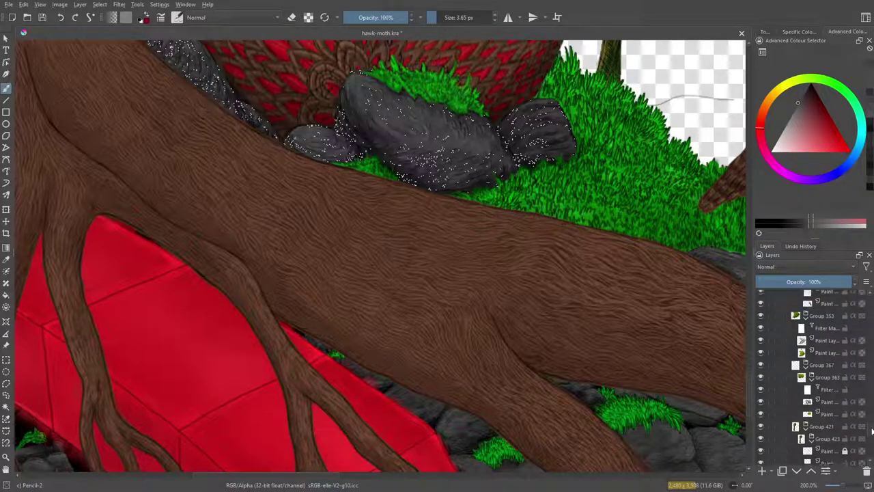
scroll(871, 425, "up", 8)
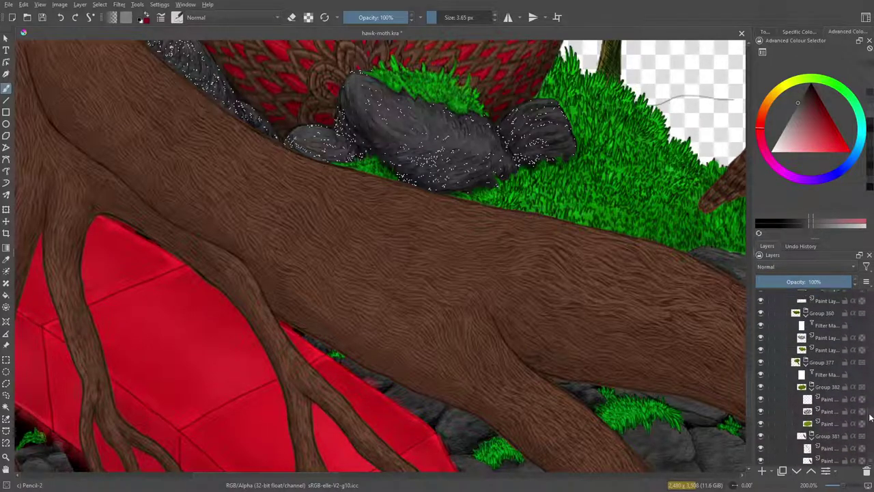
scroll(867, 396, "up", 8)
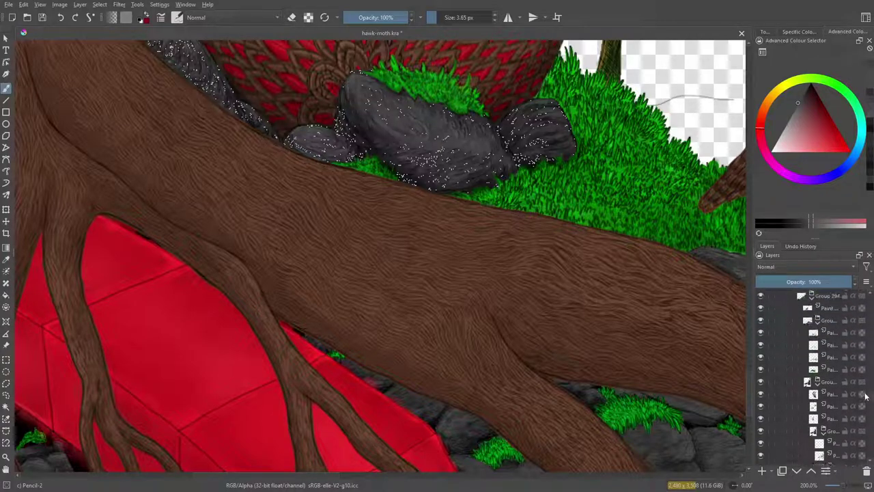
scroll(862, 379, "up", 8)
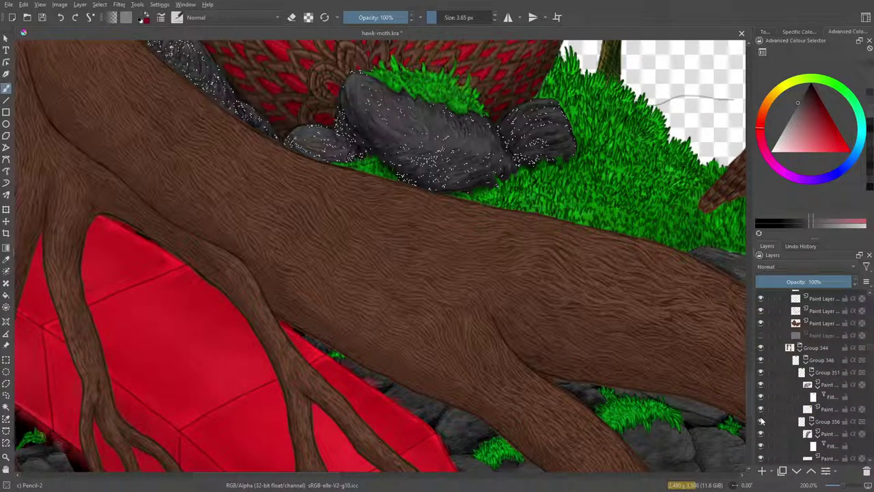
left_click(760, 421)
left_click(761, 347)
left_click(761, 348)
Check Group 351, its paint layers and Group 356 by switching their visibility, and collapse Group 356.
left_click(761, 385)
left_click(761, 385)
left_click(761, 409)
left_click(761, 409)
left_click(761, 372)
left_click(761, 374)
left_click(759, 422)
left_click(761, 423)
left_click(808, 421)
Inspect Group 332 inside Group 282 and its paint layers by switching their visibility, and collapse Group 332.
left_click(761, 434)
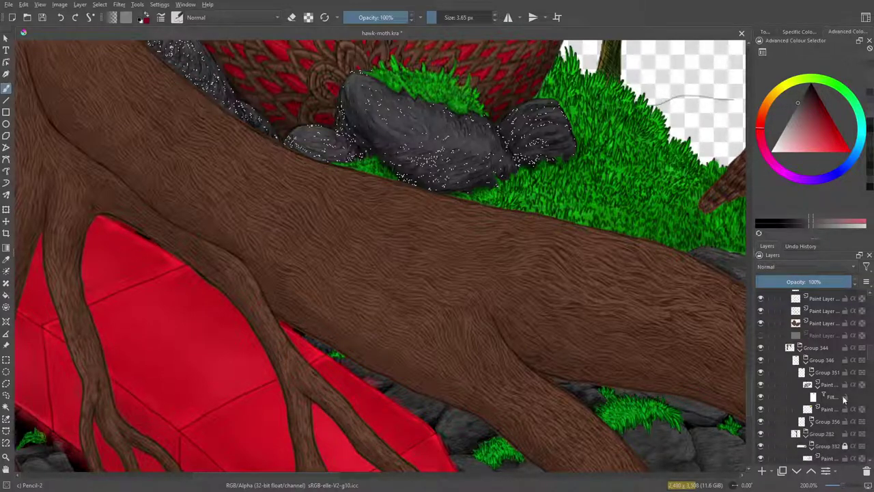
scroll(871, 356, "down", 2)
scroll(871, 357, "down", 4)
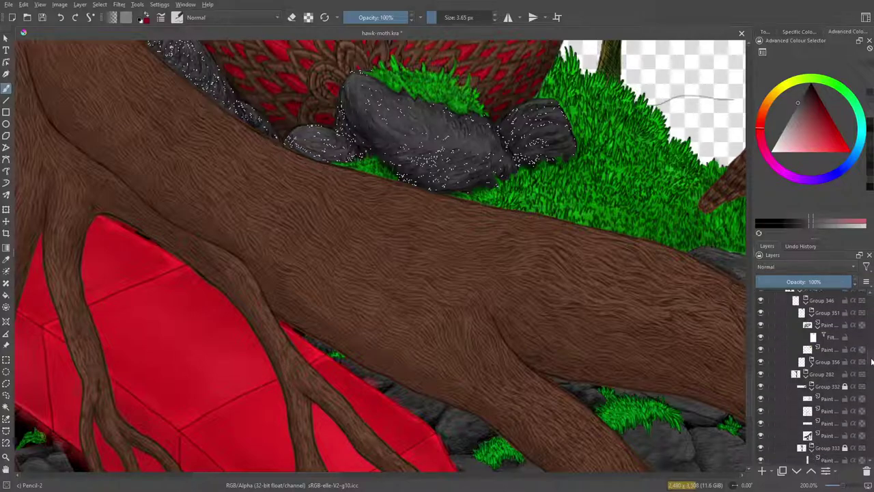
left_click(760, 425)
left_click(760, 425)
left_click(761, 413)
left_click(761, 413)
left_click(761, 401)
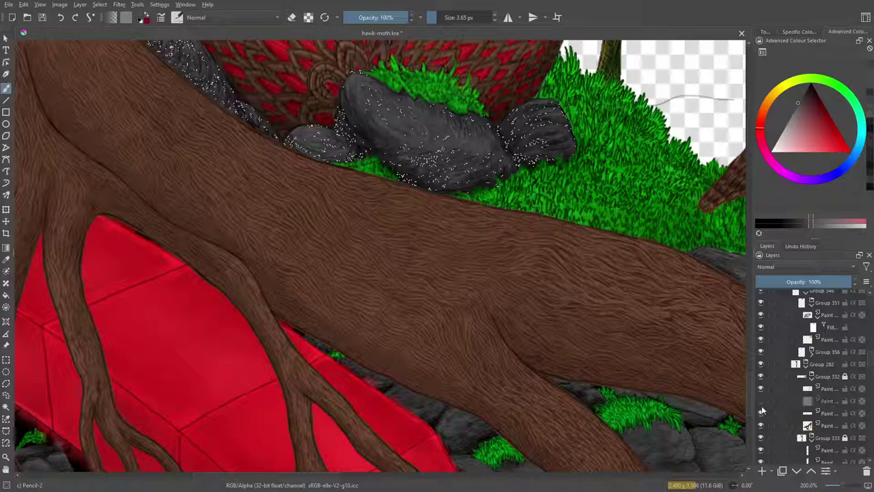
left_click(762, 403)
left_click(760, 377)
left_click(760, 377)
left_click(811, 376)
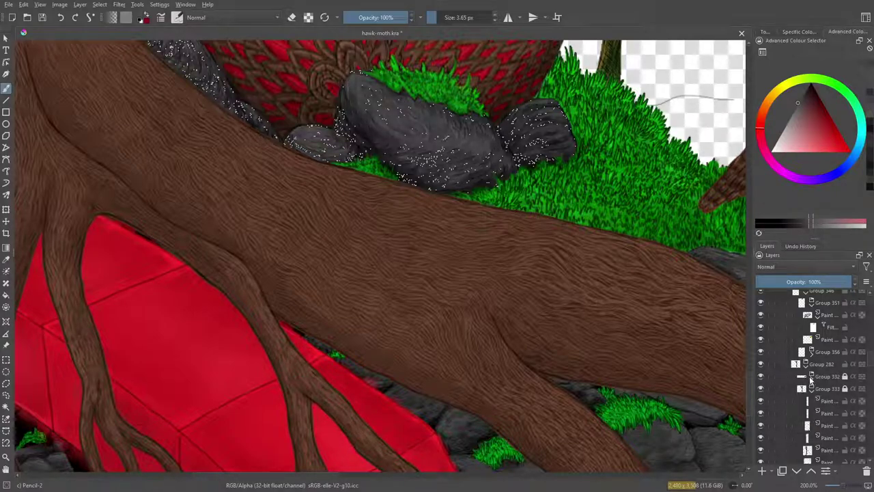
Check the remaining subgroups of Group 282 by switching their visibility, and collapse Groups 333, 286, 294 and 310.
left_click(760, 389)
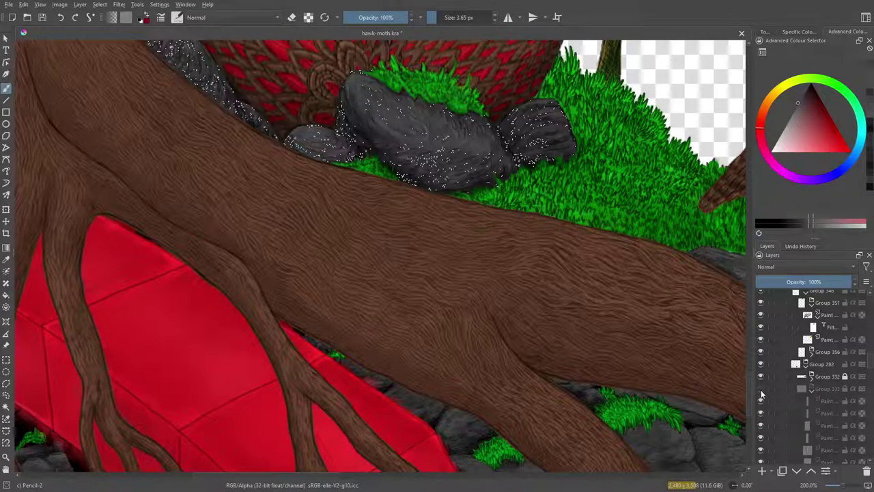
left_click(760, 389)
left_click(811, 389)
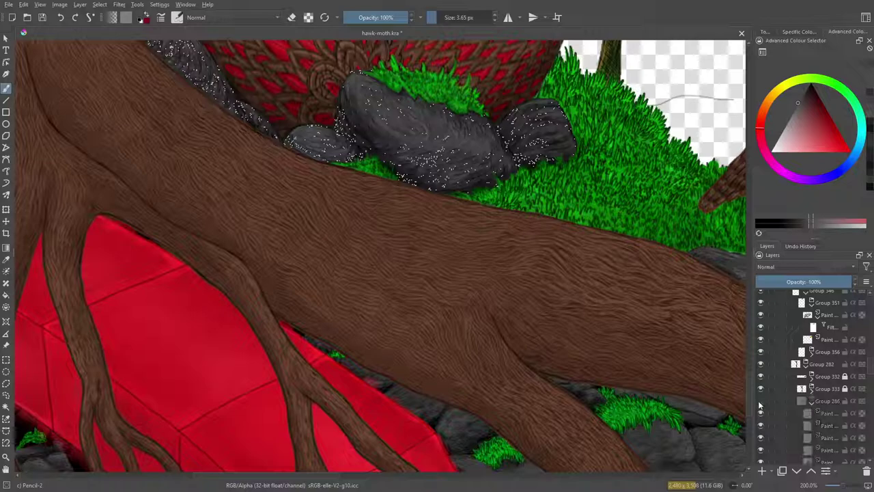
left_click(808, 402)
left_click(811, 401)
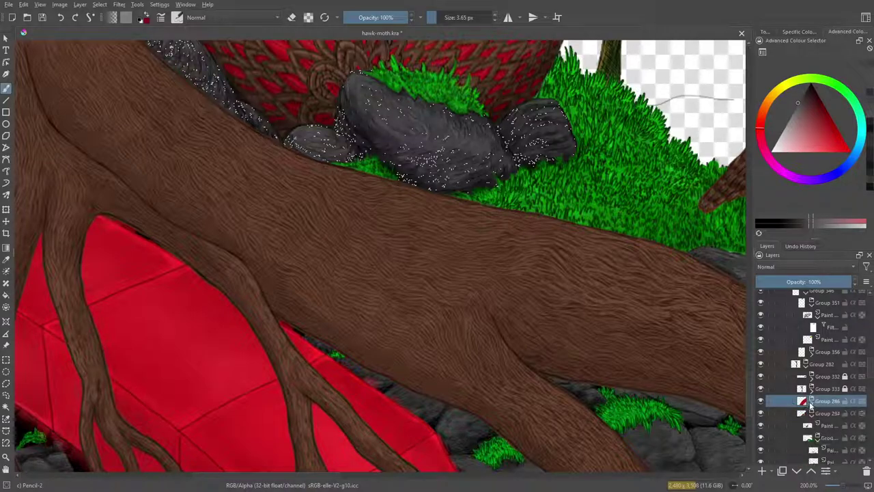
left_click(760, 413)
left_click(760, 414)
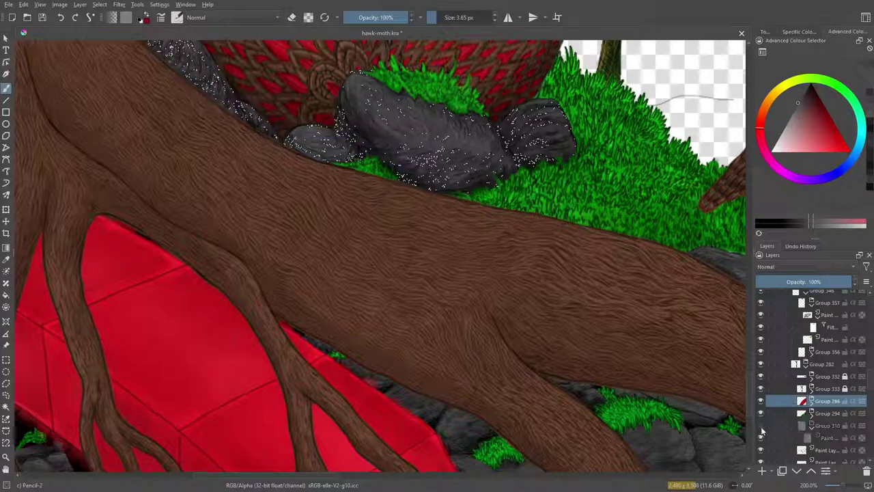
left_click(810, 426)
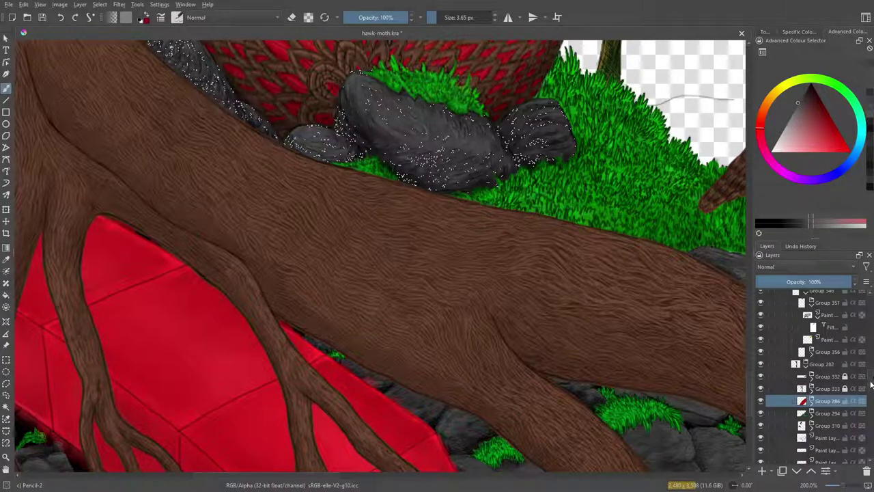
Compare the painting with and without the lowest paint layers in Group 282, and leave the bottom two hidden.
scroll(871, 386, "down", 3)
left_click(760, 408)
left_click(761, 407)
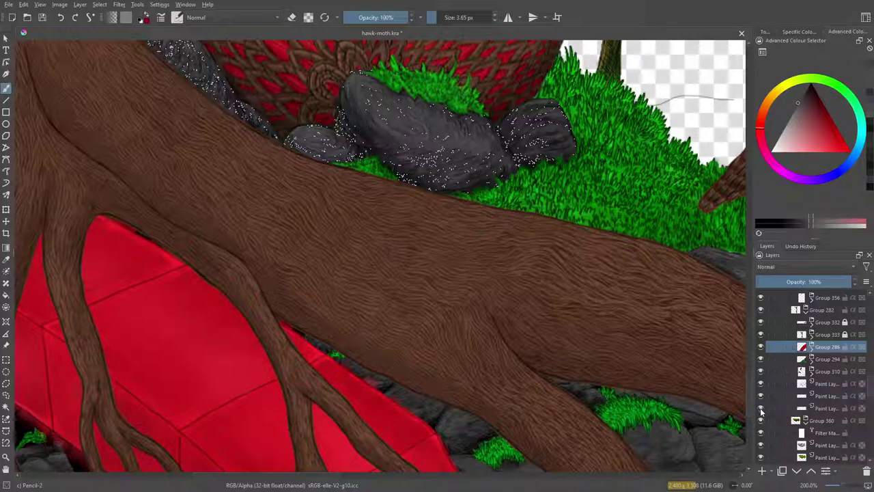
left_click(826, 409)
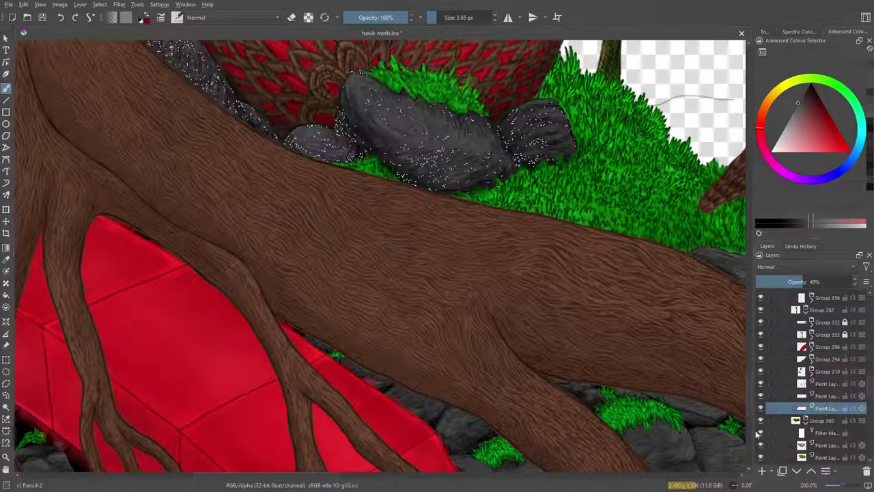
left_click(760, 407)
left_click(761, 407)
left_click(761, 408)
left_click(820, 399)
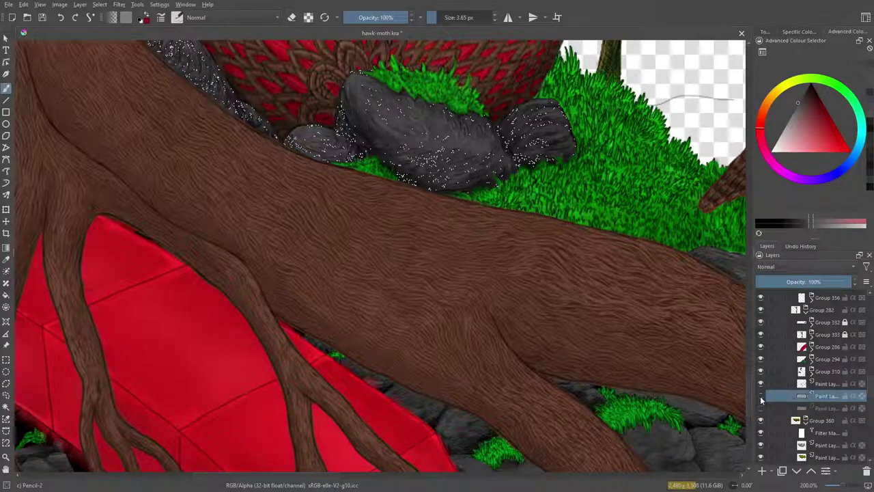
left_click(761, 400)
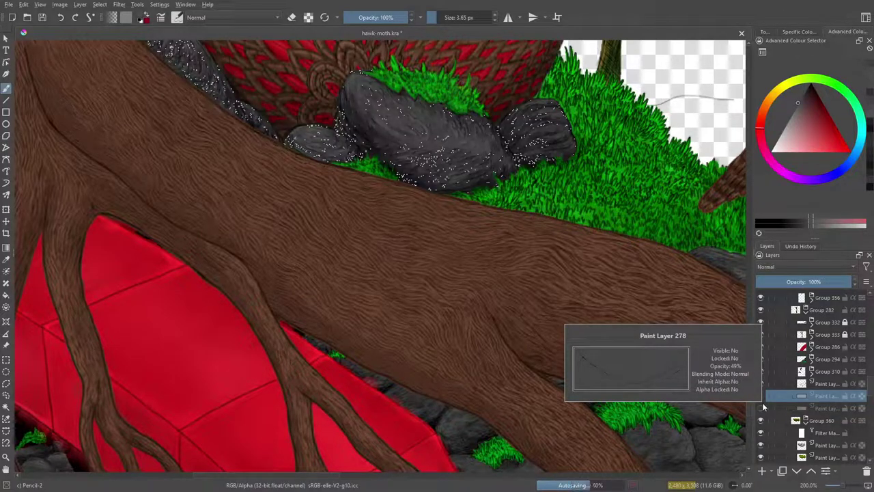
Collapse Group 344 to shorten the layer stack.
scroll(867, 389, "up", 3)
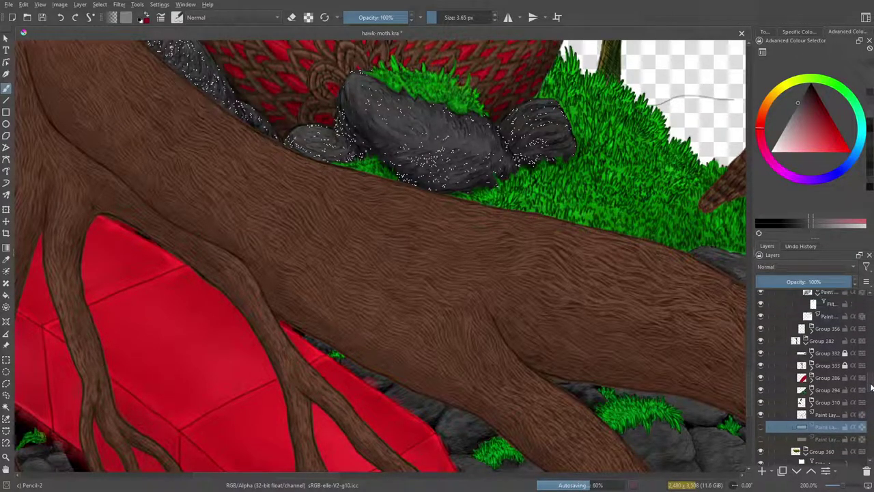
scroll(868, 374, "up", 3)
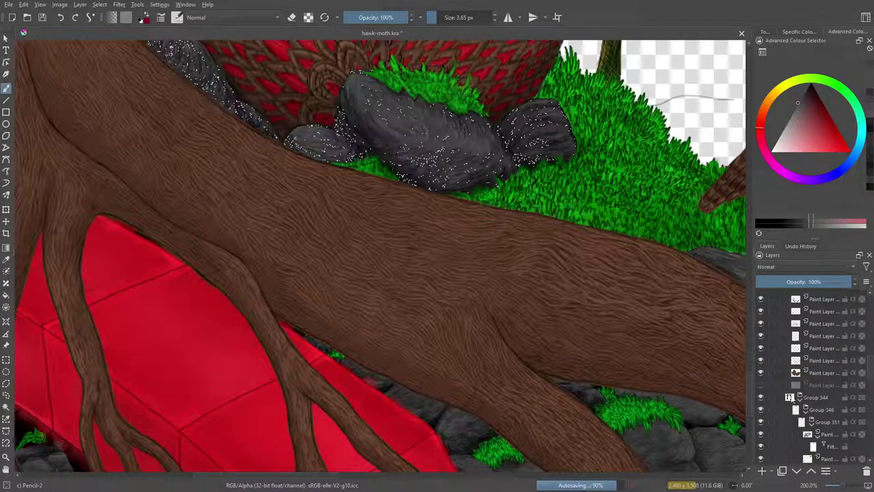
left_click(799, 397)
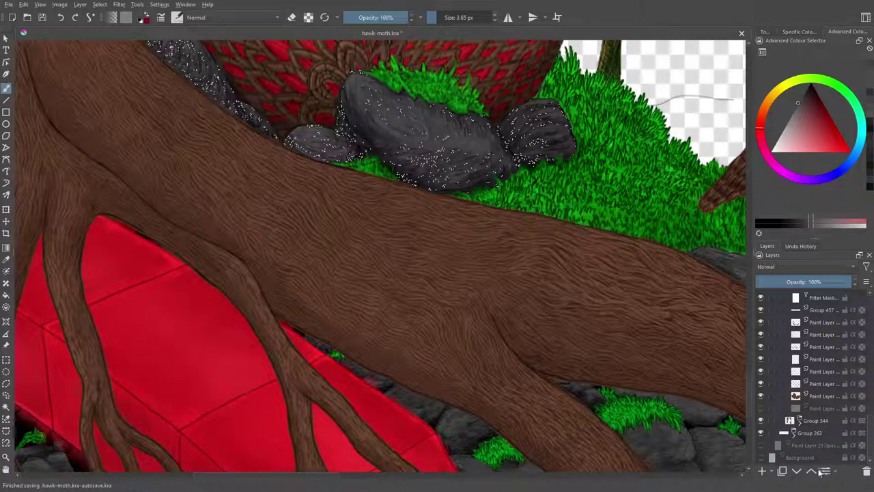
left_click(841, 486)
mouse_move(840, 486)
left_mouse_down()
mouse_move(826, 486)
mouse_move(841, 486)
left_mouse_up()
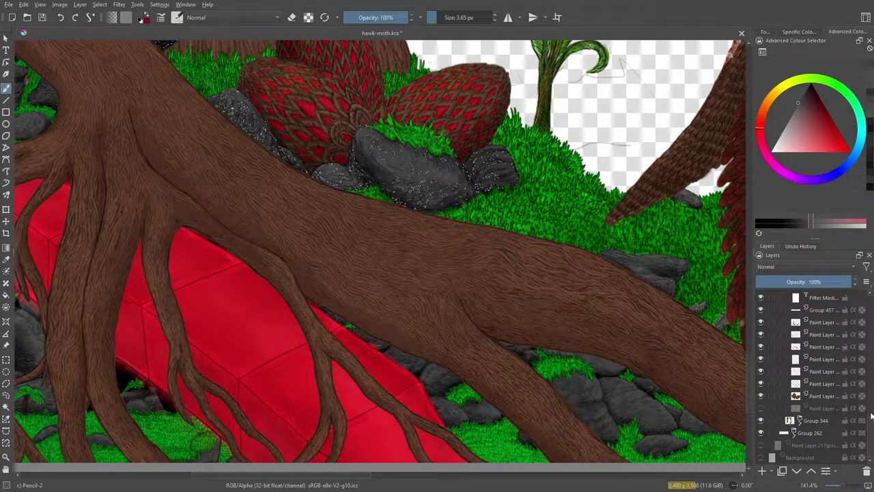
Check several paint layers inside Group 444 and the whole group by switching their visibility off and on.
left_click(760, 396)
left_click(761, 396)
left_click(760, 384)
left_click(760, 384)
left_click(761, 372)
left_click(760, 372)
left_click(761, 322)
left_click(761, 322)
scroll(868, 413, "up", 2)
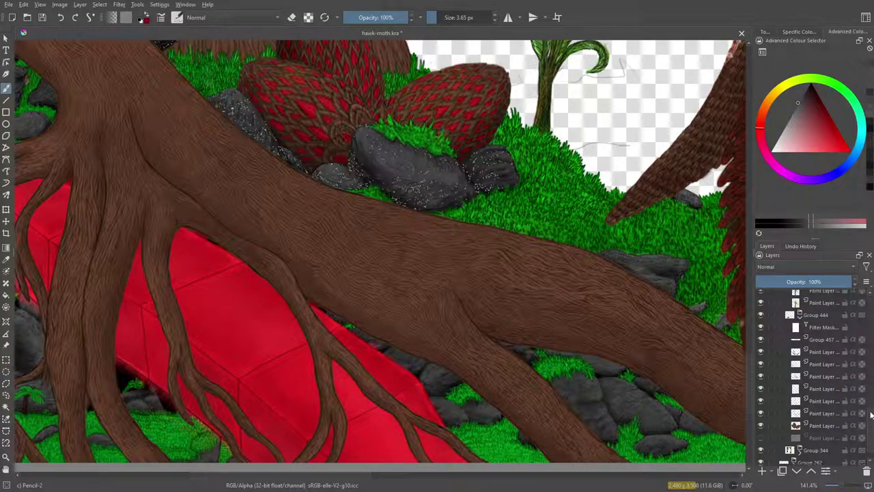
scroll(868, 415, "up", 1)
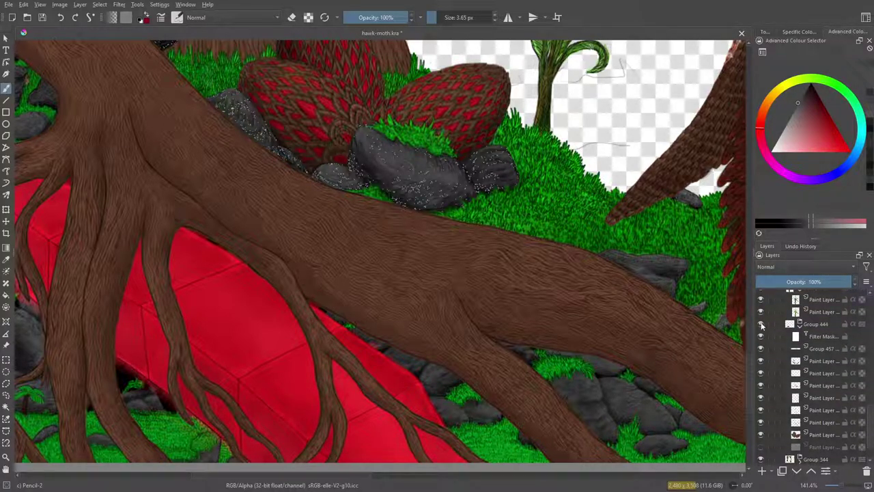
left_click(761, 324)
left_click(761, 323)
Identify the speckled rocks' paint layer directly above Group 473 by switching its visibility, and select that layer.
scroll(868, 402, "up", 4)
scroll(868, 401, "up", 4)
left_click(761, 357)
left_click(760, 357)
left_click(761, 357)
left_click(761, 357)
left_click(812, 363)
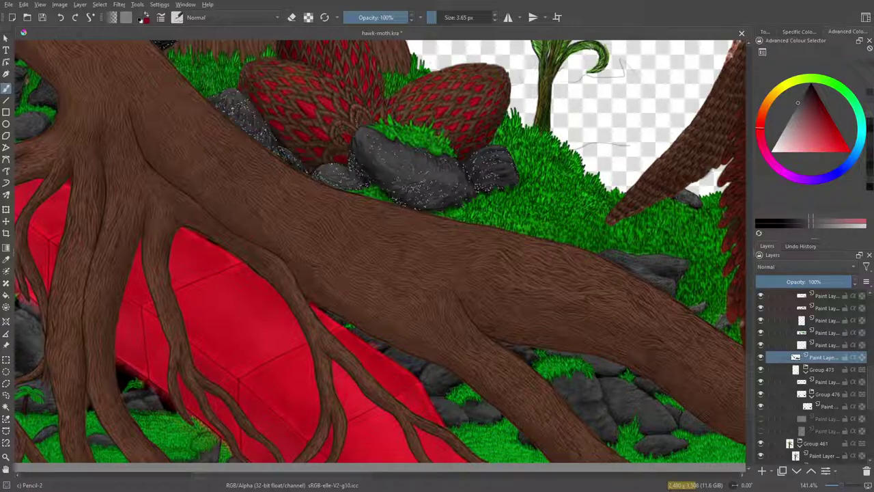
Sample a dark grey from the large rock below the eggs and cover the specks along its shadowed edge with Pencil-2.
scroll(845, 486, "up", 2)
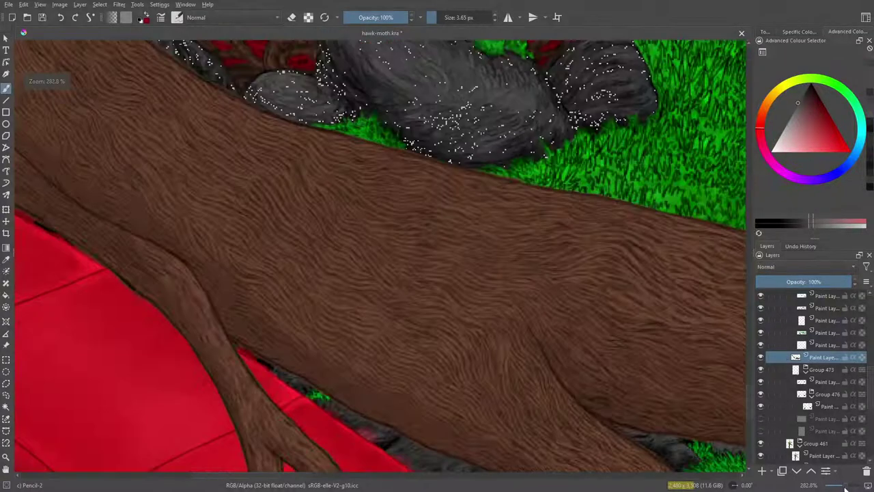
scroll(746, 390, "up", 5)
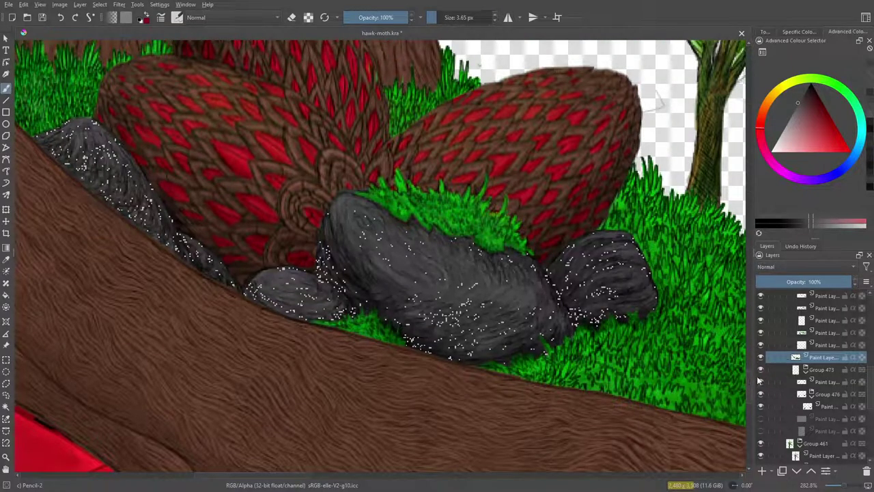
mouse_move(757, 381)
key("e")
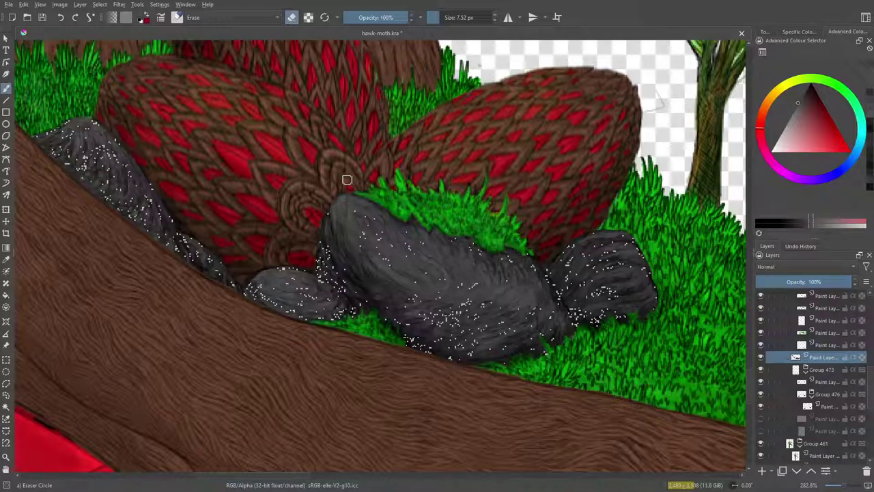
key("slash")
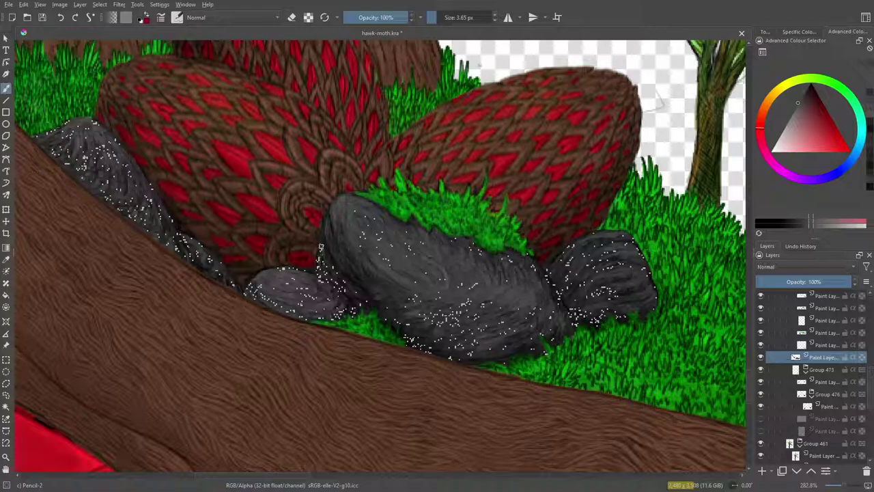
left_click(6, 260)
left_click(336, 268)
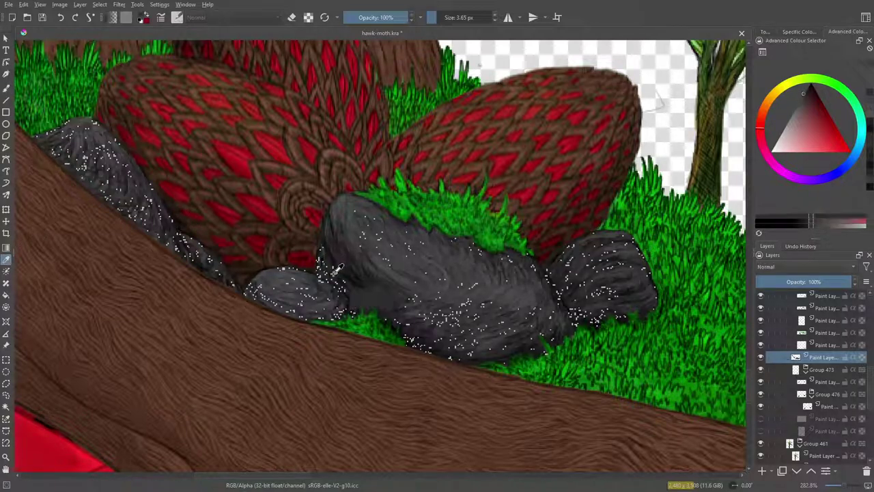
left_click(6, 87)
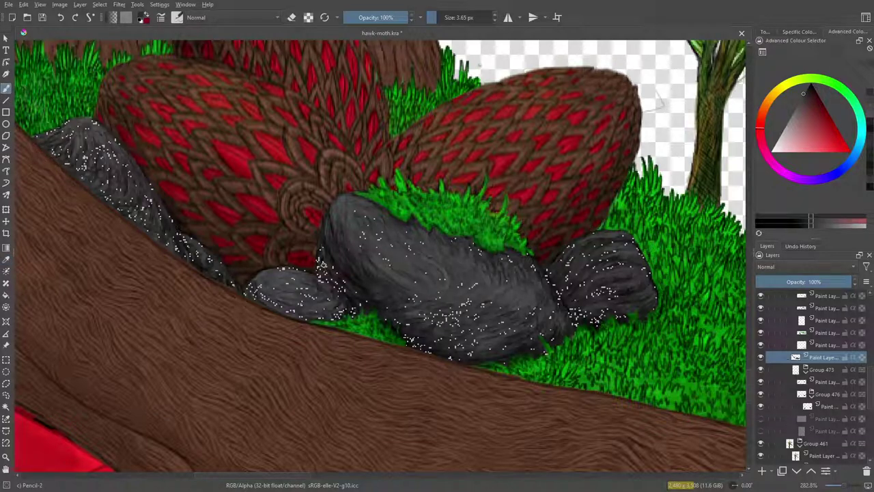
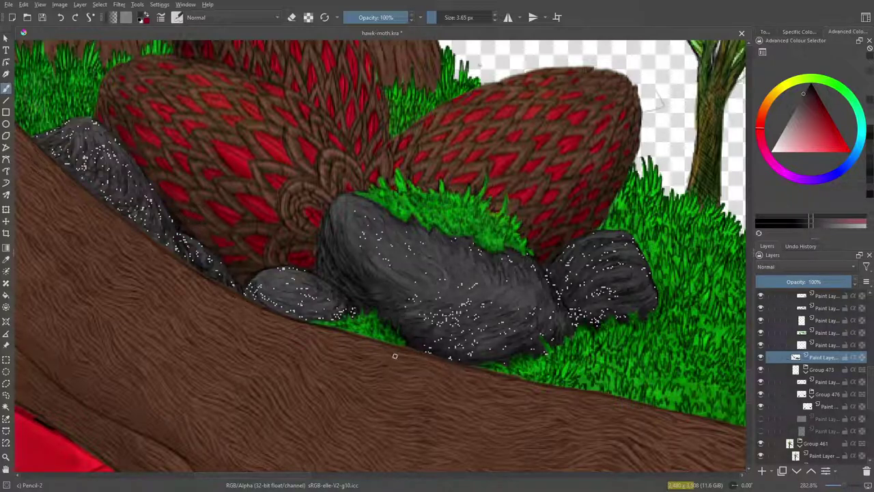
Paint over the white specks across the large rock's face, preserve the layer's alpha, and save the painting.
right_click(421, 312)
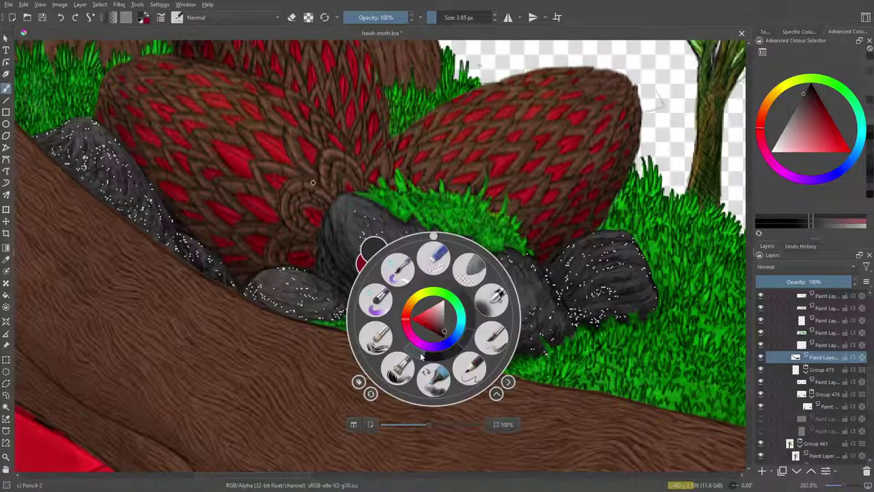
left_click(352, 220)
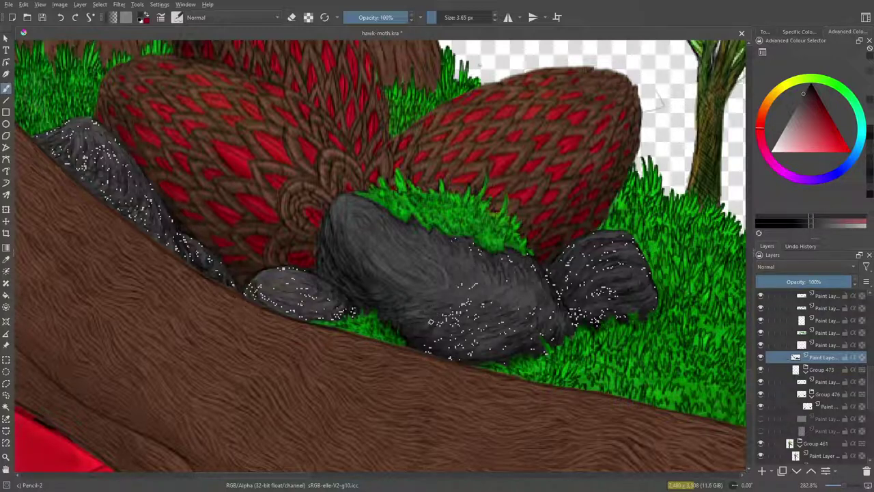
left_click(445, 318)
left_click(307, 18)
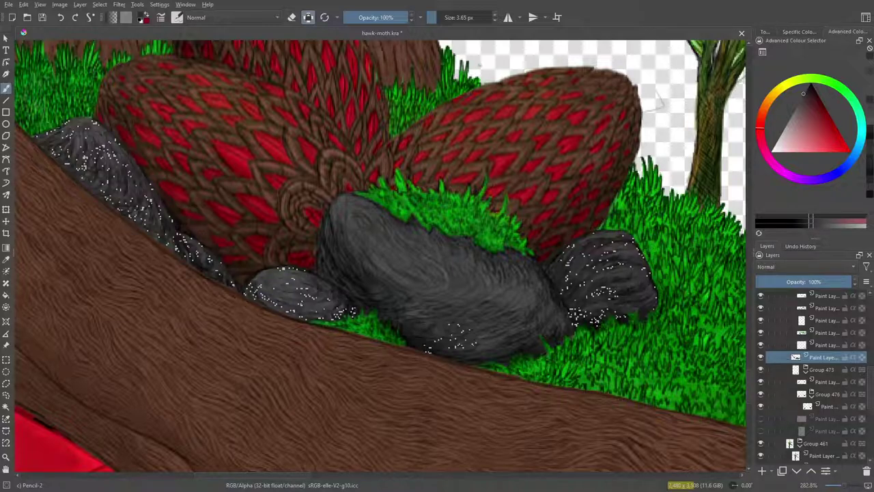
left_click(42, 19)
Cover the white specks on the small dark rock between the large rock and the grass with grey pencil strokes.
right_click(444, 311)
right_click(467, 331)
left_click_drag(467, 330, 455, 326)
right_click(299, 347)
left_click_drag(298, 265, 364, 349)
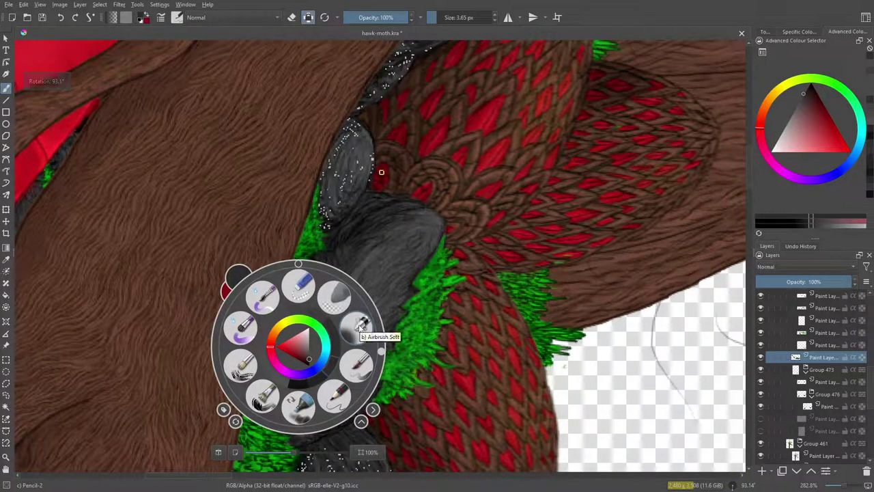
scroll(744, 150, "up", 10)
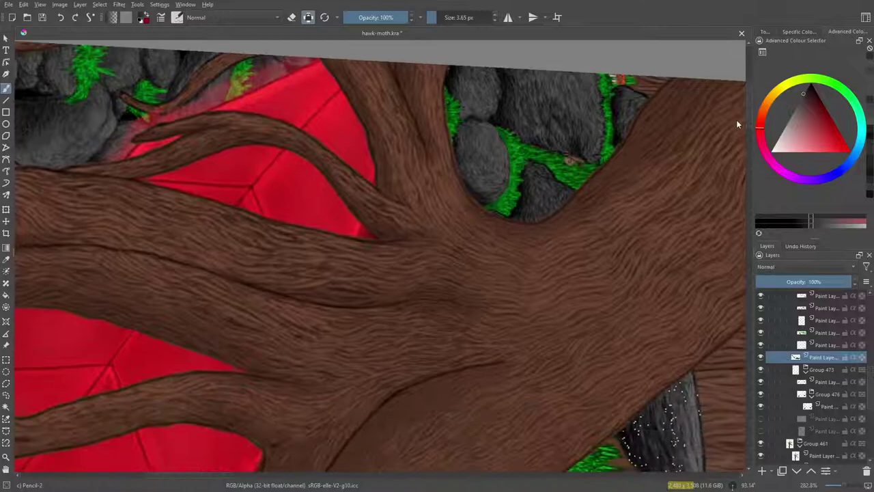
scroll(737, 123, "down", 10)
scroll(750, 194, "down", 3)
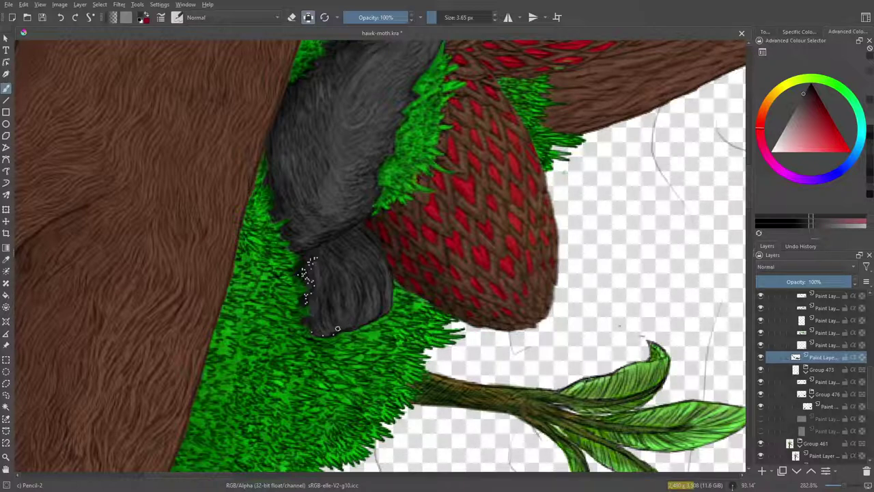
mouse_move(332, 334)
left_mouse_down()
mouse_move(313, 333)
mouse_move(303, 301)
left_mouse_up()
Sample a lighter grey from the small rounded rock beside the root and start painting over its white specks.
scroll(746, 196, "up", 2)
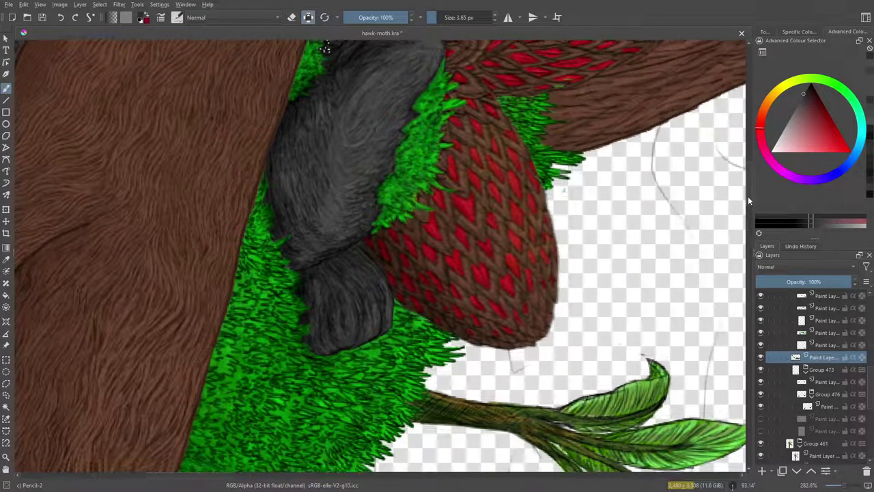
scroll(748, 196, "up", 5)
scroll(748, 163, "up", 4)
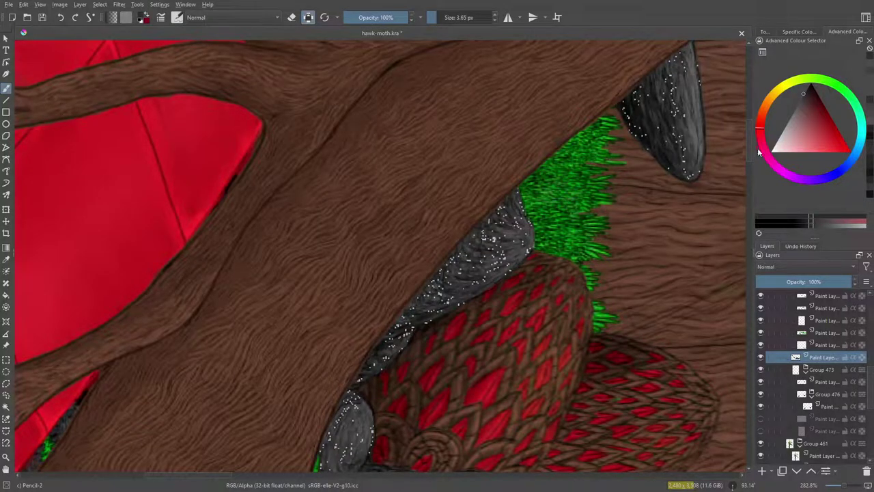
scroll(749, 165, "down", 2)
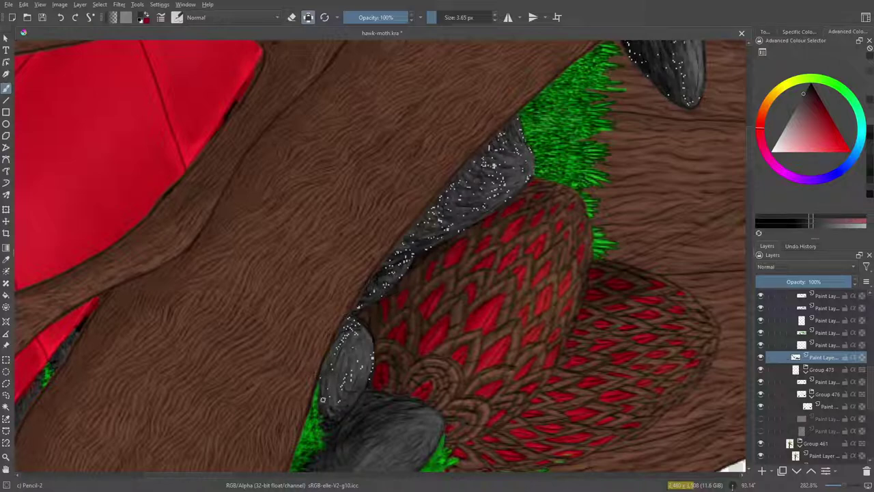
left_click(6, 259)
left_click(342, 373)
key("b")
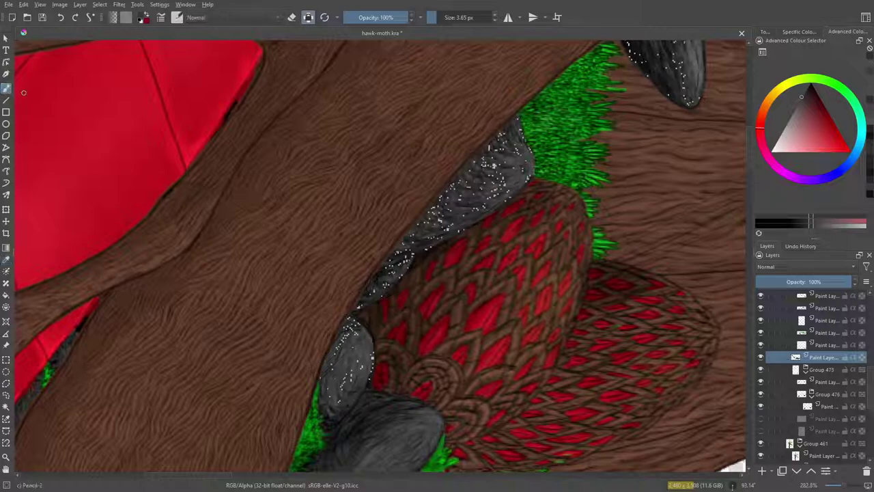
left_click_drag(327, 398, 331, 404)
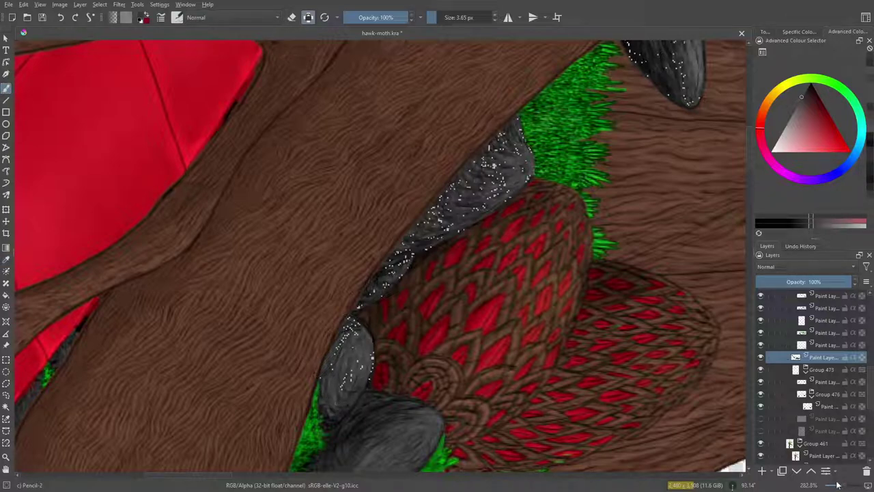
Cover the white specks on the long rocks between root and eggs and on the pointed rock against the trunk.
scroll(836, 484, "down", 6)
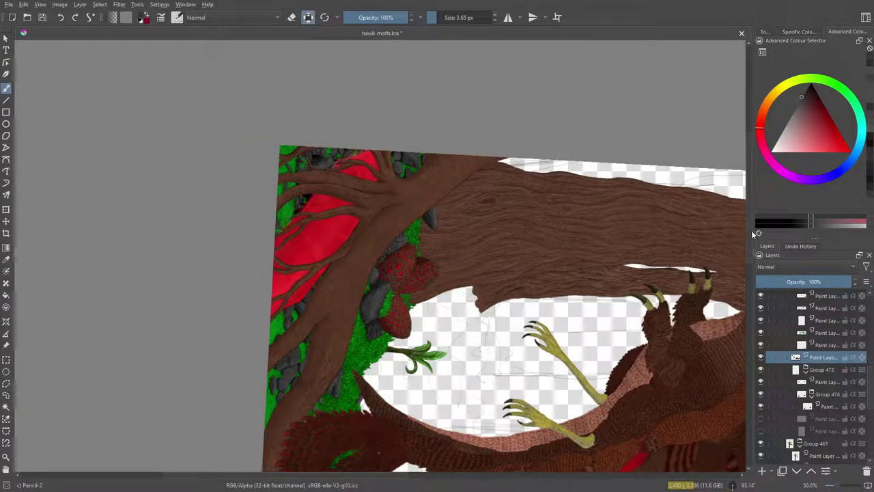
scroll(744, 260, "down", 3)
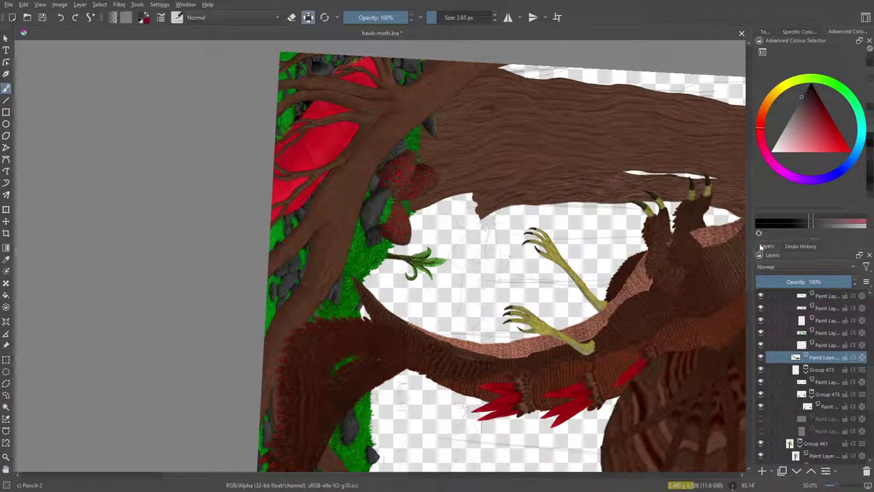
scroll(746, 272, "down", 4)
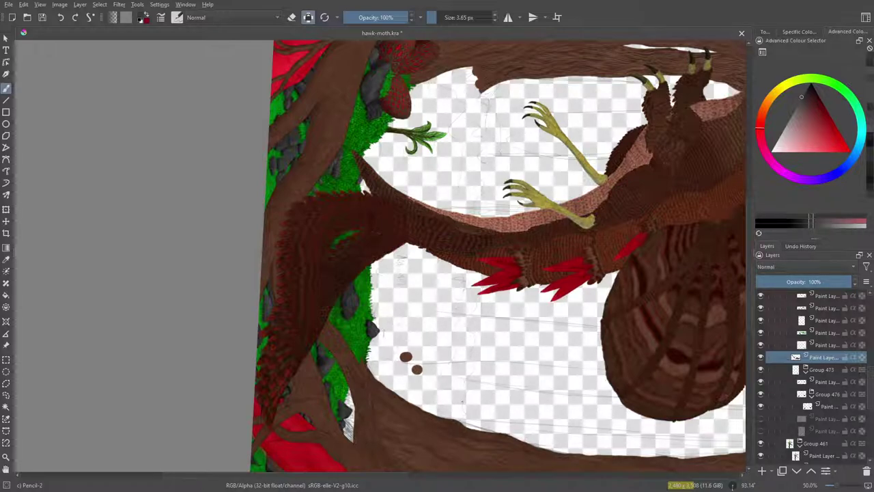
mouse_move(308, 476)
left_mouse_down()
mouse_move(371, 480)
mouse_move(353, 478)
left_mouse_up()
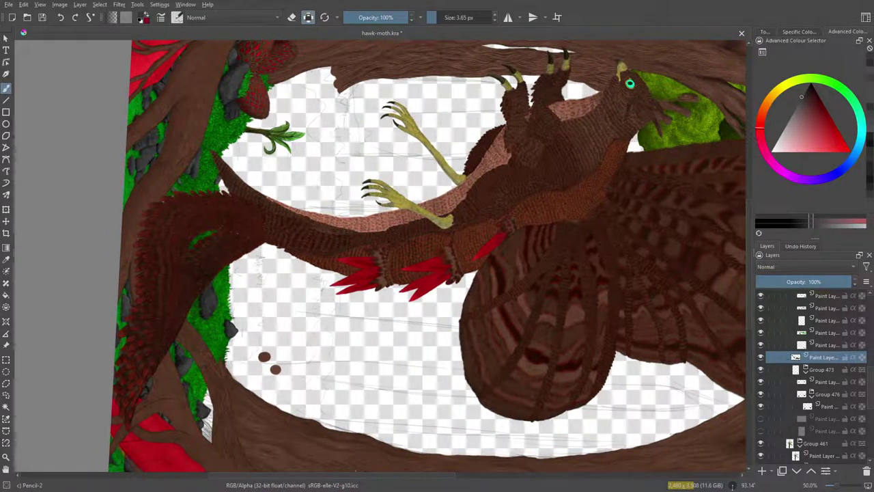
left_click_drag(749, 300, 756, 243)
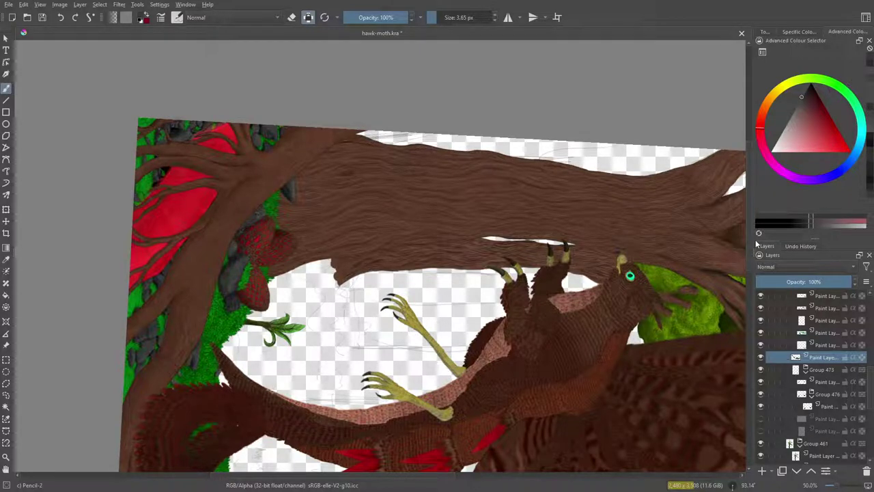
left_click_drag(318, 478, 270, 481)
left_click_drag(838, 486, 846, 486)
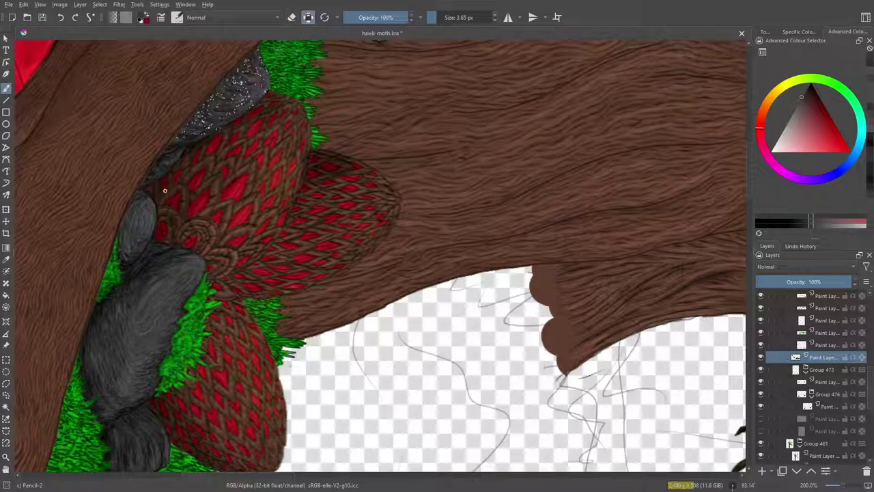
scroll(747, 179, "up", 5)
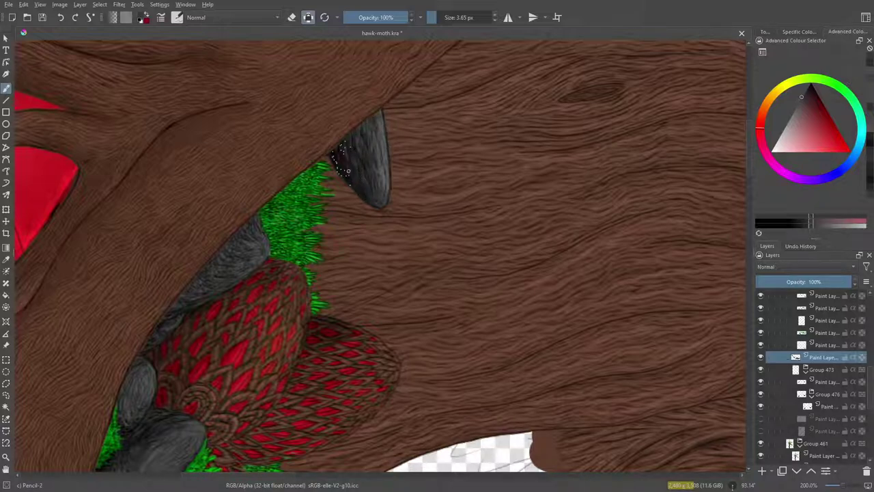
left_click(335, 165)
Reset the canvas rotation, set the zoom to 100% and check the contents of the rock layer, Group 473 and Group 459.
right_click(187, 293)
key("5")
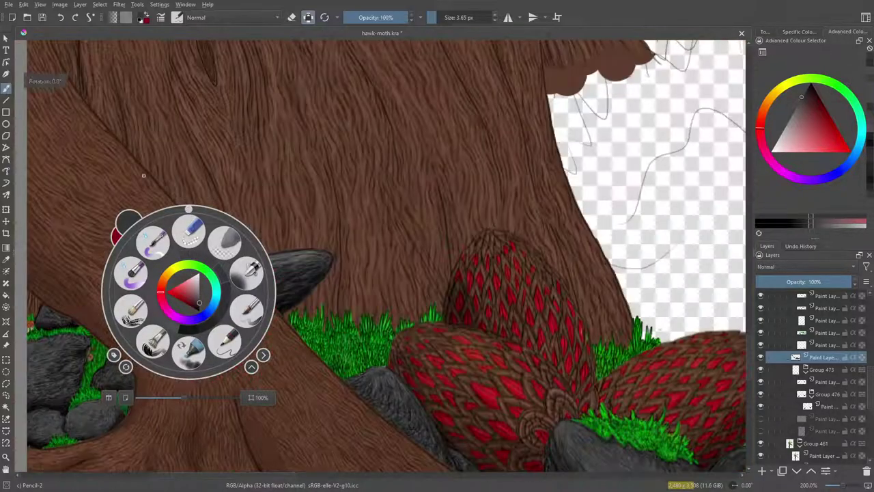
left_click(86, 105)
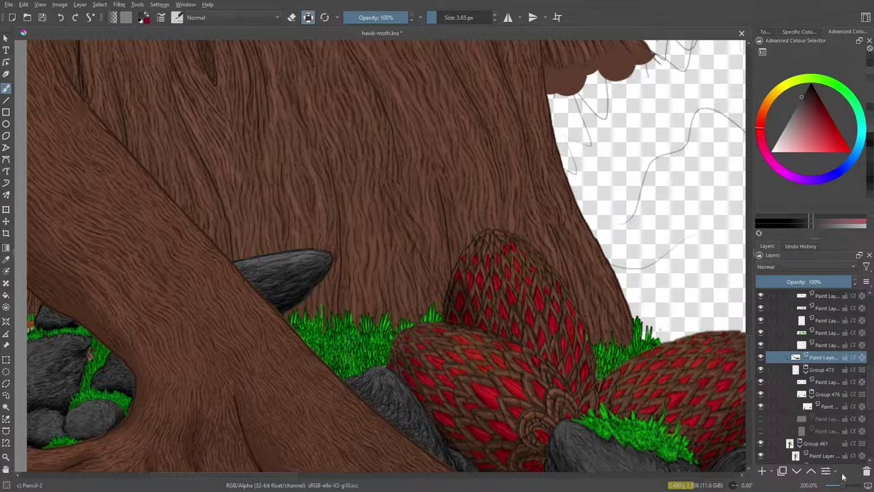
left_click(842, 486)
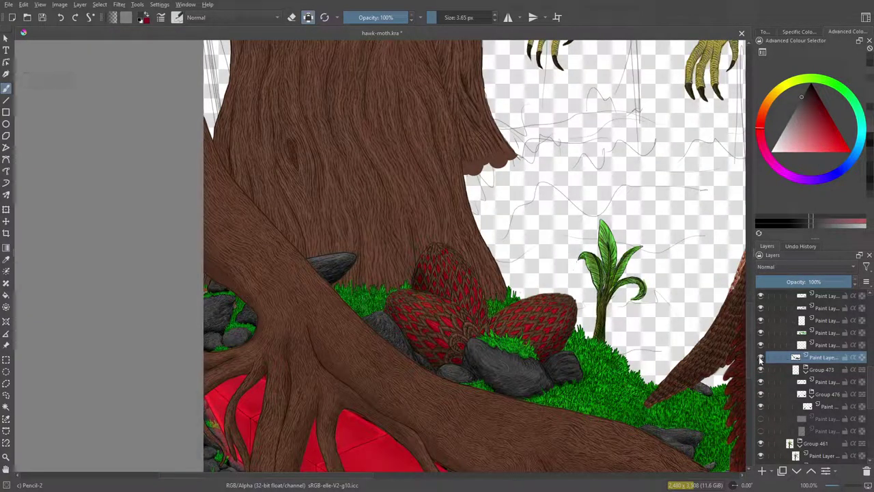
left_click(761, 357)
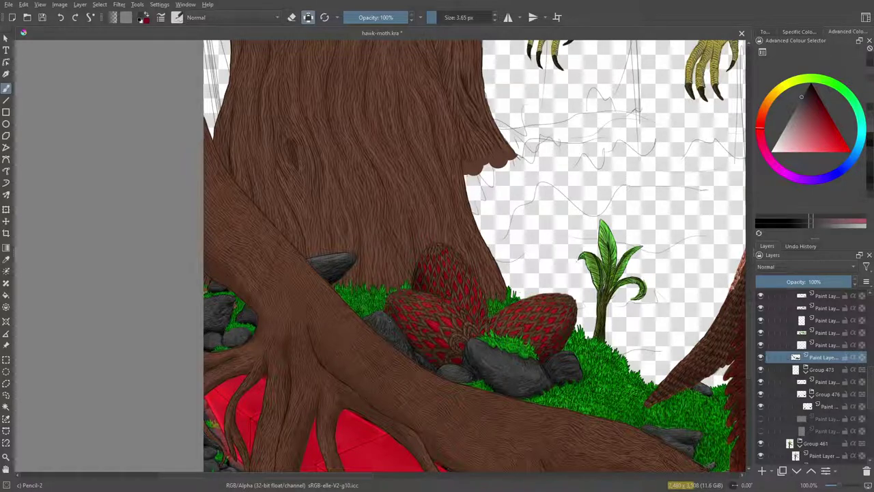
left_click(761, 371)
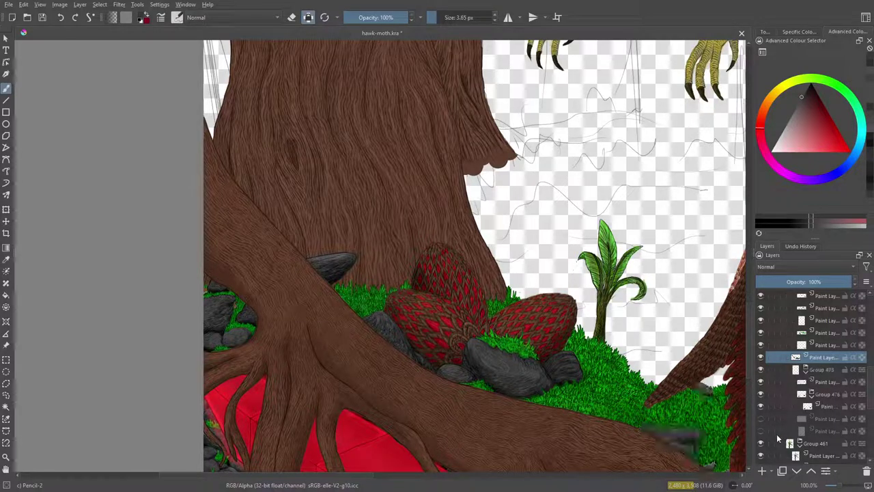
scroll(869, 368, "up", 3)
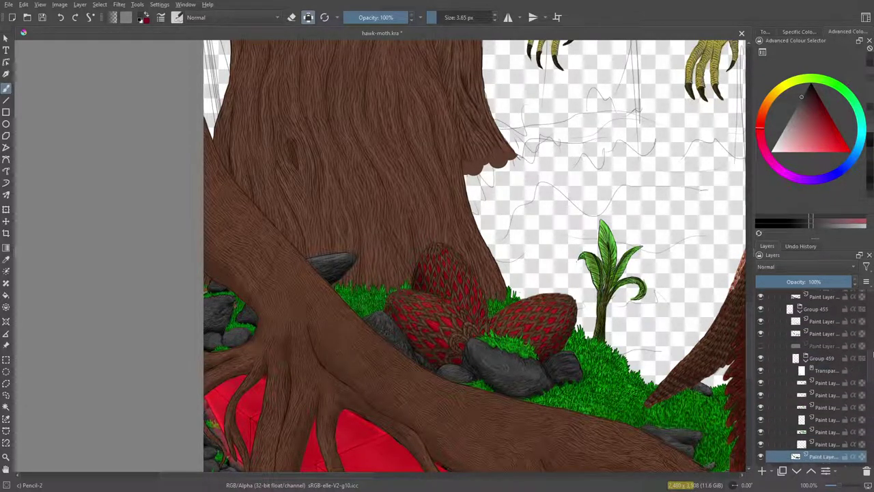
left_click(761, 361)
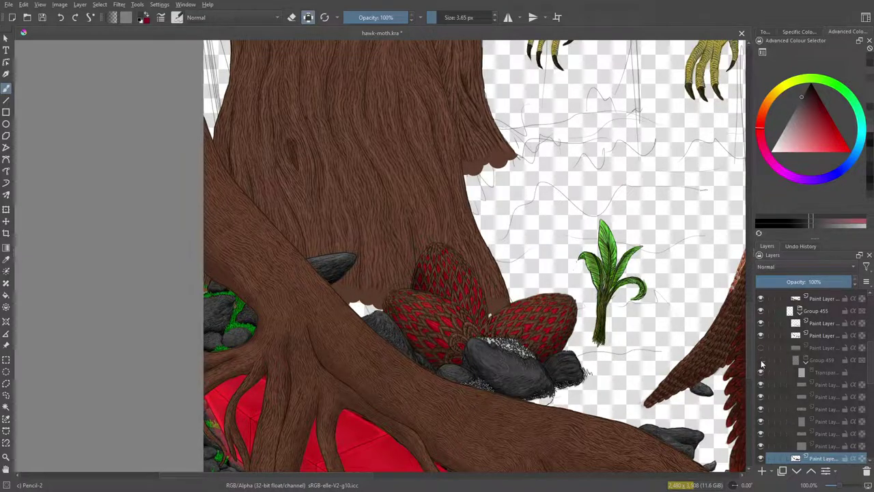
left_click(761, 363)
left_click(761, 360)
left_click(761, 361)
left_click(761, 361)
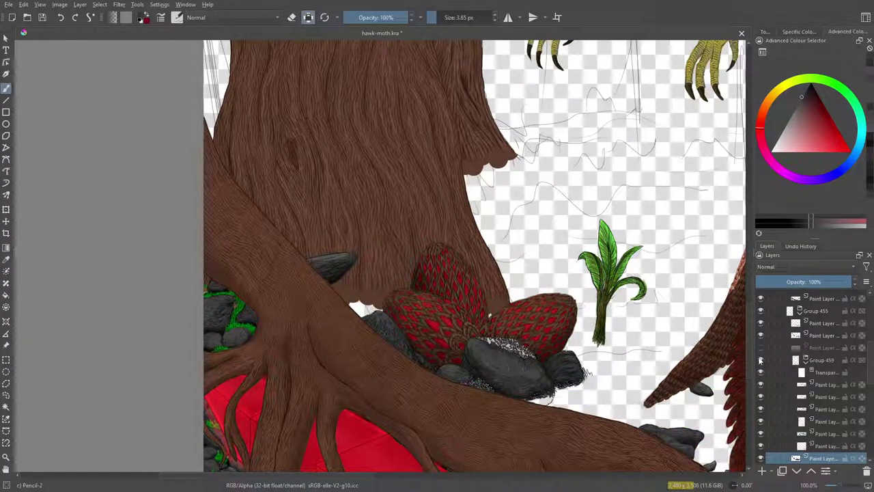
Toggle Group 455's visibility to examine which rocks and grass it holds.
left_click(761, 311)
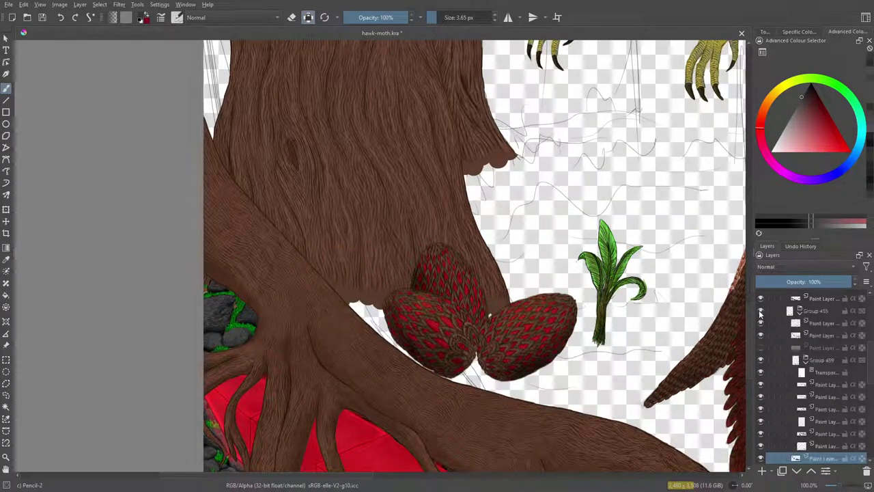
left_click(760, 311)
left_click(761, 311)
left_click(761, 311)
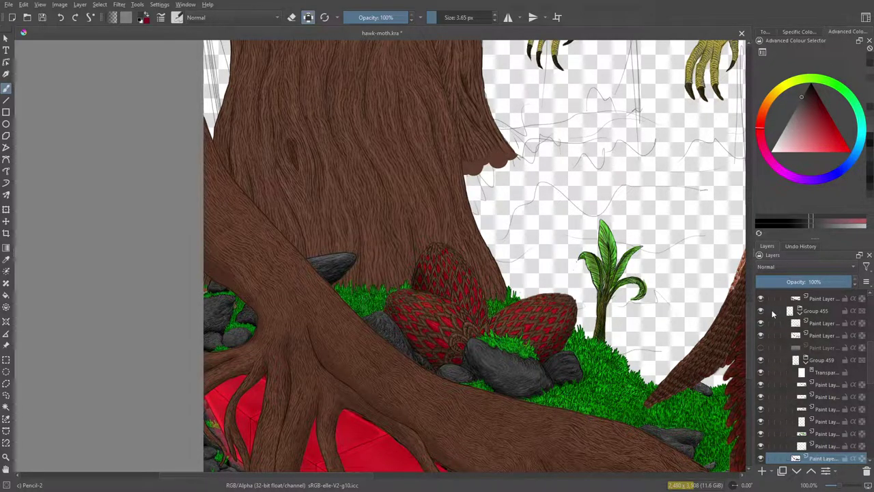
right_click(772, 313)
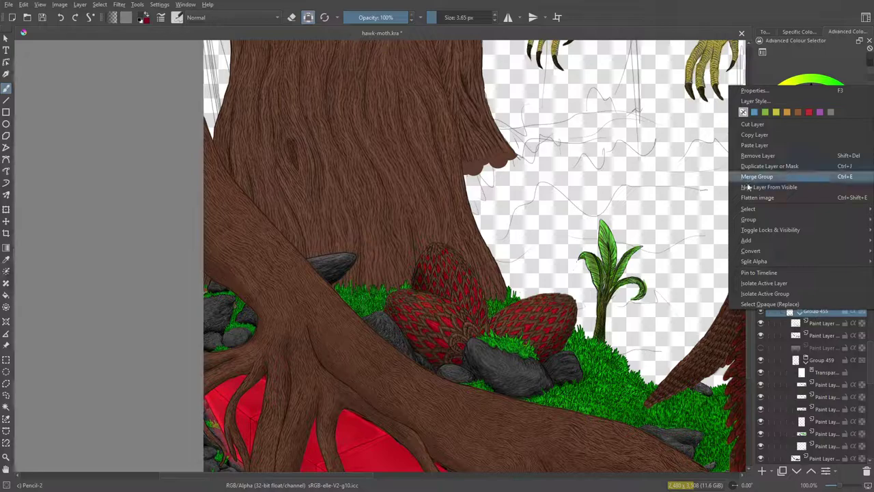
left_click(811, 325)
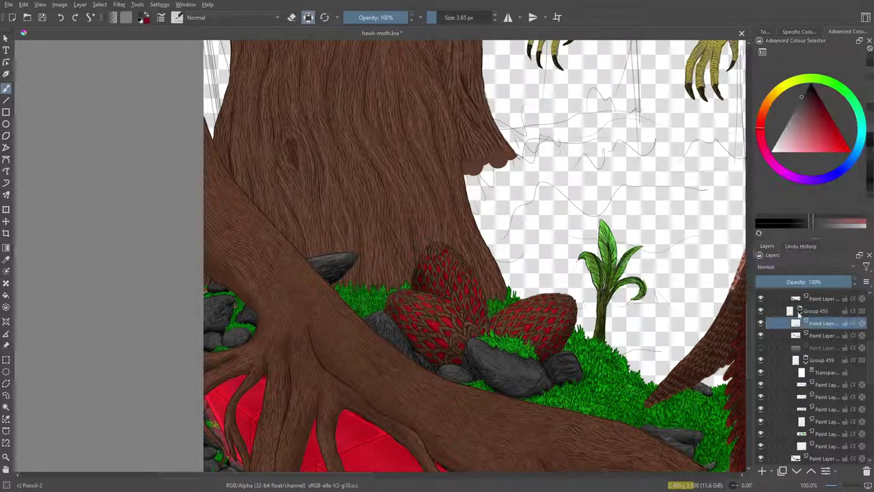
Collapse Group 455, check its contents once more and merge the group into a single layer.
left_click(800, 312)
left_click(761, 311)
left_click(762, 311)
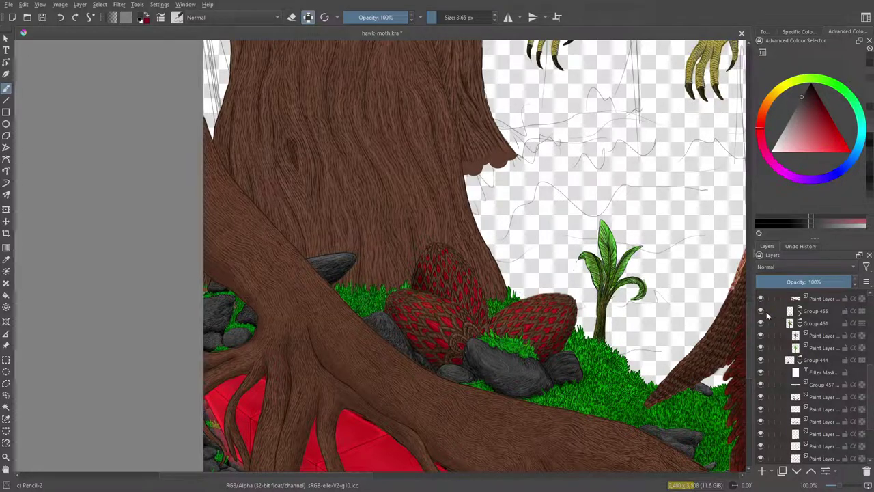
left_click(761, 311)
left_click(762, 312)
right_click(800, 311)
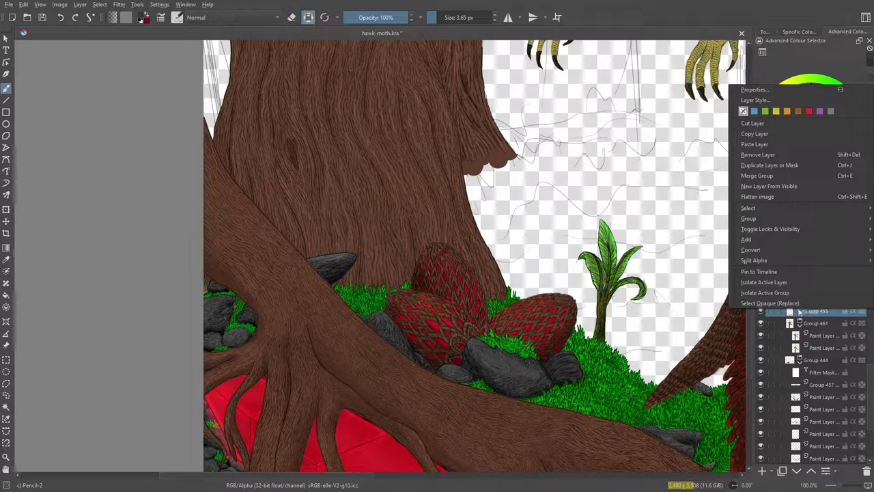
left_click(750, 177)
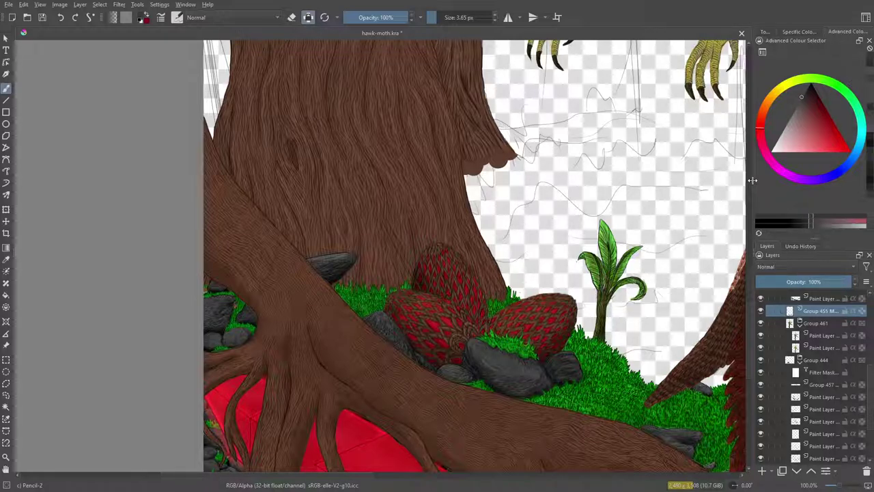
left_click(761, 311)
left_click(762, 311)
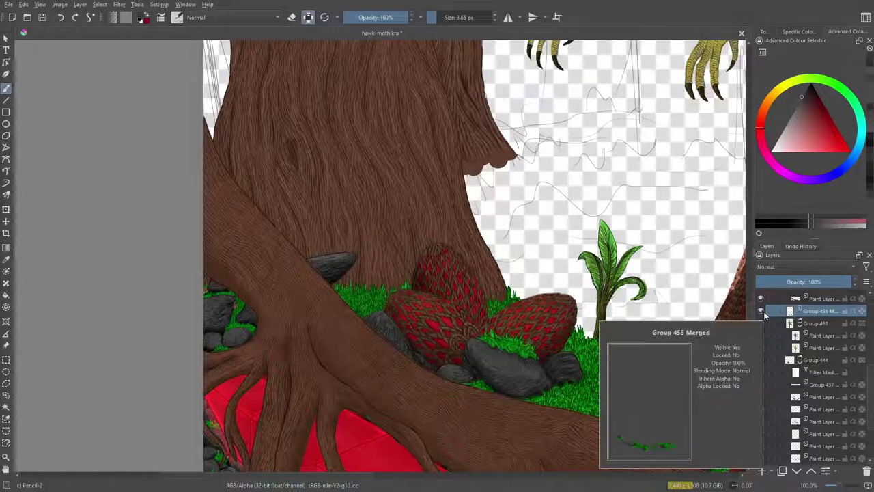
Examine which parts of the painting Groups 311, 215, 219 and 224 contain by toggling their visibility.
scroll(871, 350, "up", 5)
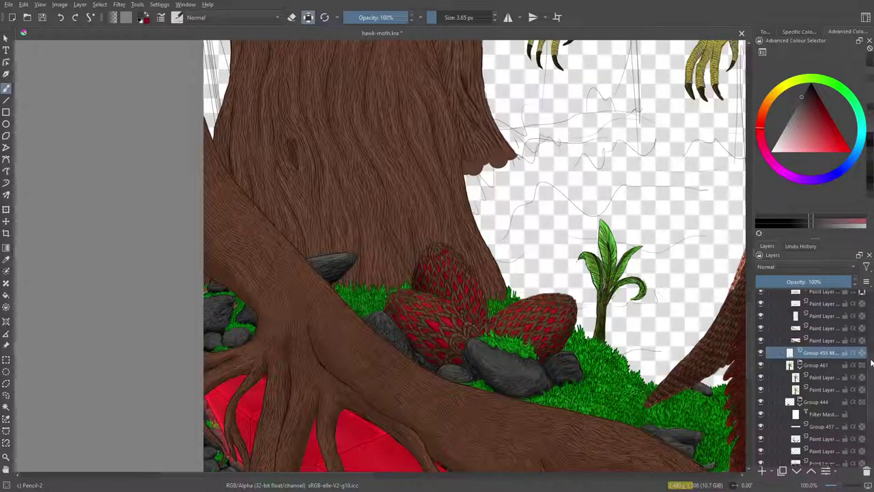
scroll(872, 350, "up", 3)
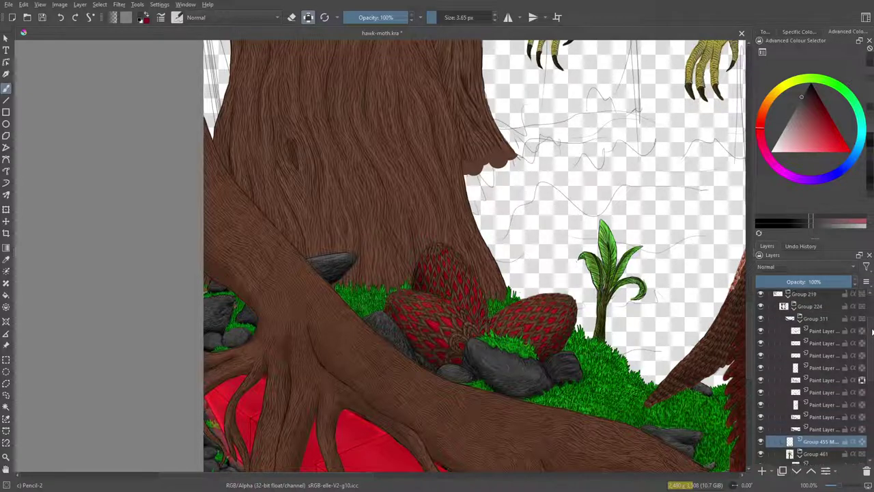
left_click(760, 318)
left_click(761, 318)
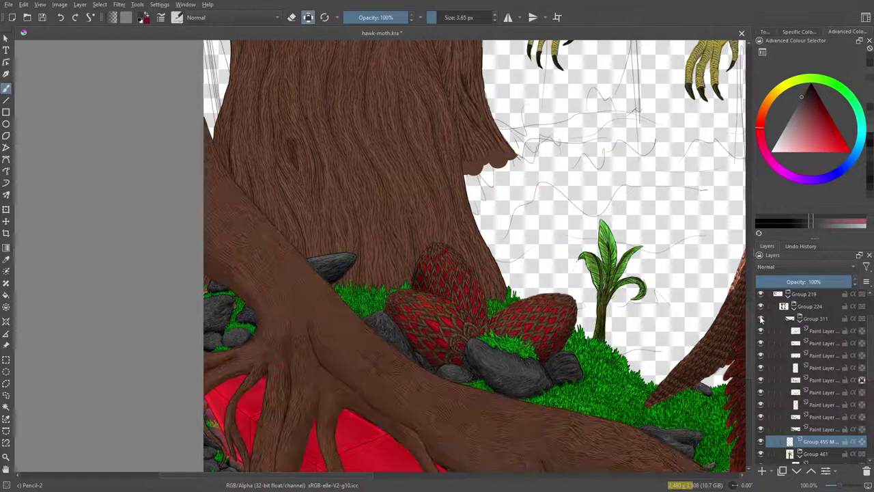
scroll(871, 340, "up", 1)
scroll(871, 340, "up", 1)
left_click(761, 295)
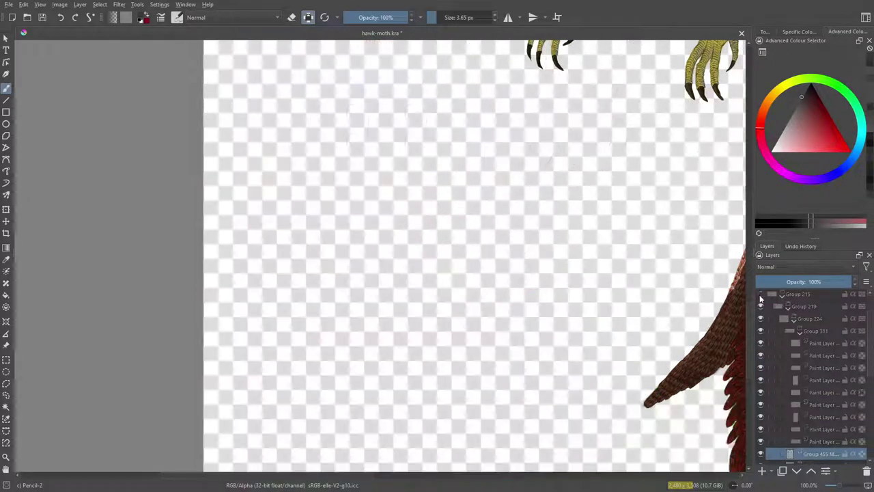
left_click(759, 293)
left_click(760, 294)
left_click(759, 306)
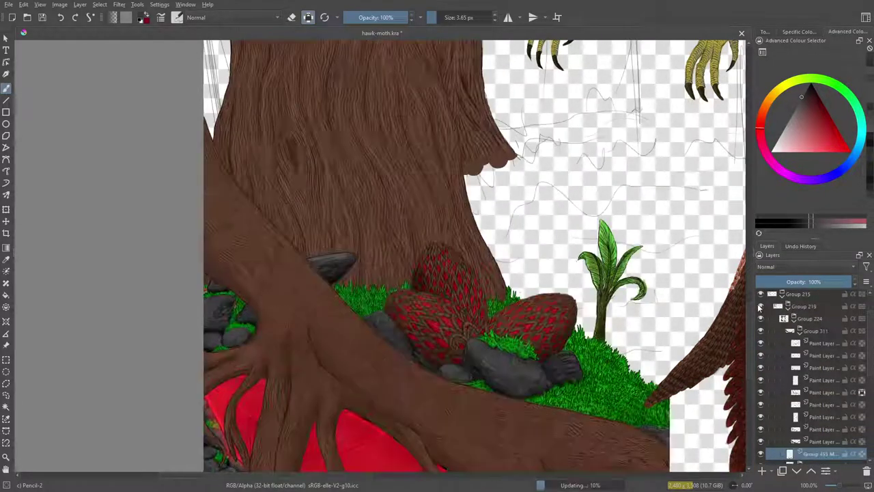
left_click(761, 319)
left_click(761, 318)
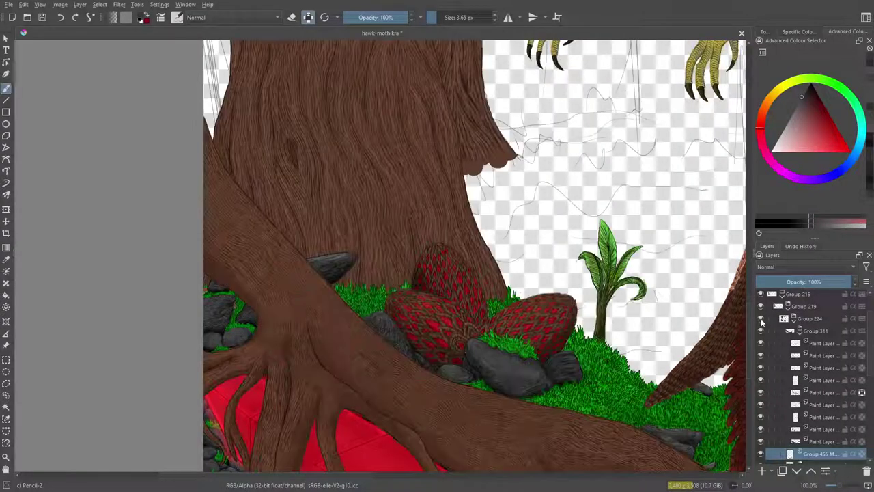
left_click(761, 331)
left_click(761, 330)
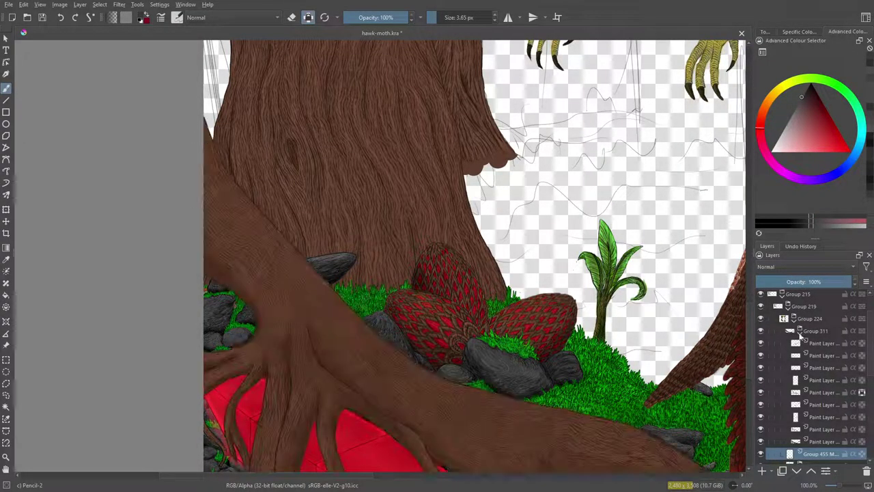
Collapse Groups 311, 461 and 444 in the layer stack, checking the contents of each group.
left_click(799, 330)
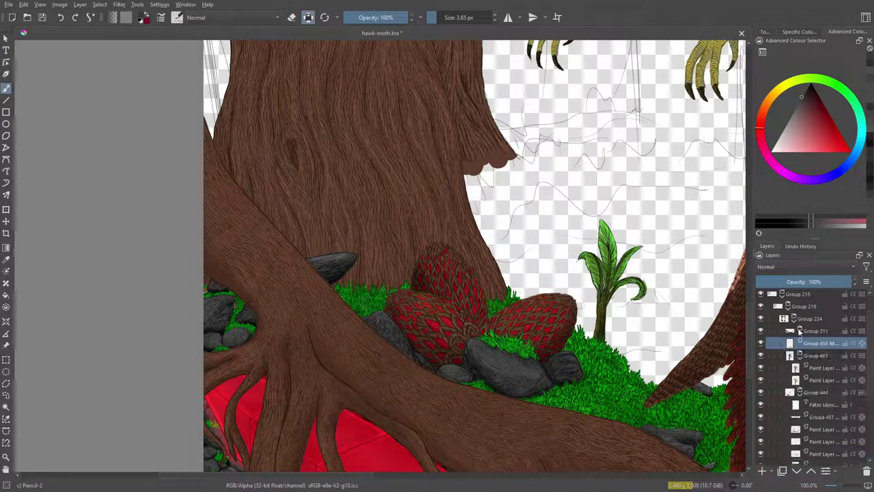
left_click(760, 331)
left_click(761, 331)
left_click(760, 356)
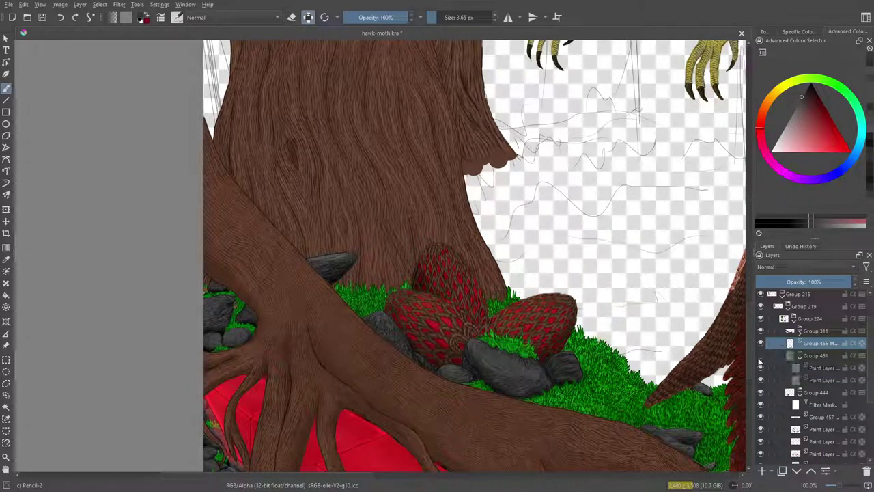
left_click(760, 356)
left_click(759, 357)
left_click(760, 356)
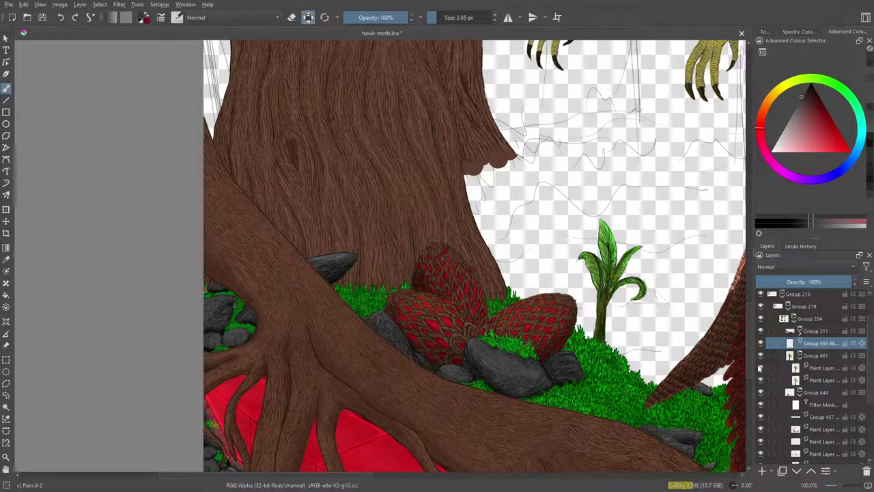
left_click(800, 355)
left_click(760, 368)
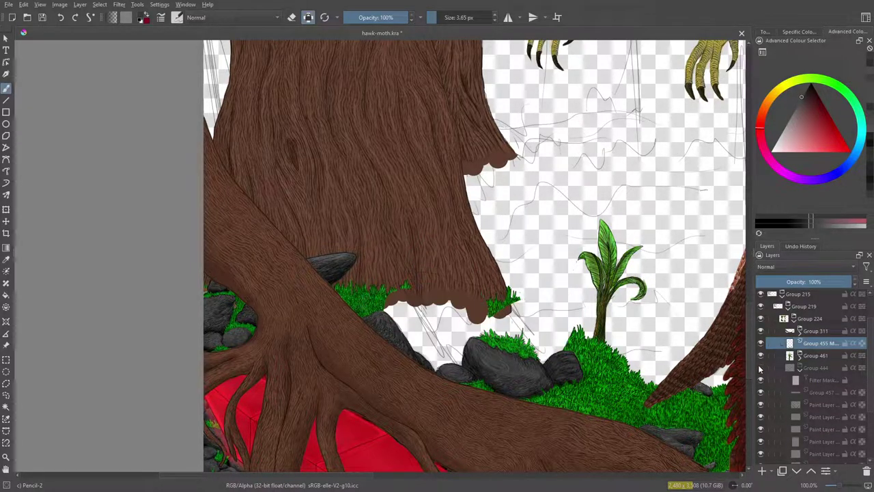
left_click(760, 368)
left_click(800, 369)
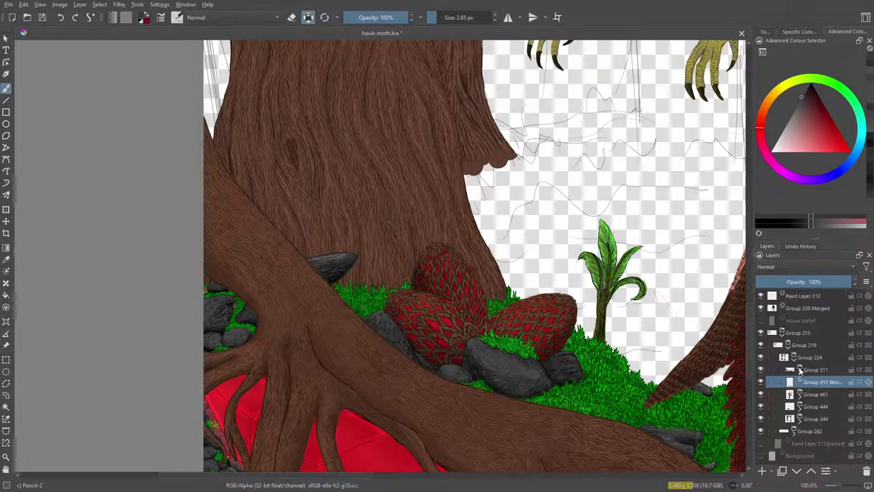
Compare the contents of Group 311, the merged Group 455 layer, Group 444 and Group 344 by toggling their visibility.
left_click(760, 369)
left_click(760, 369)
left_click(760, 382)
left_click(760, 381)
left_click(760, 406)
left_click(759, 406)
left_click(760, 419)
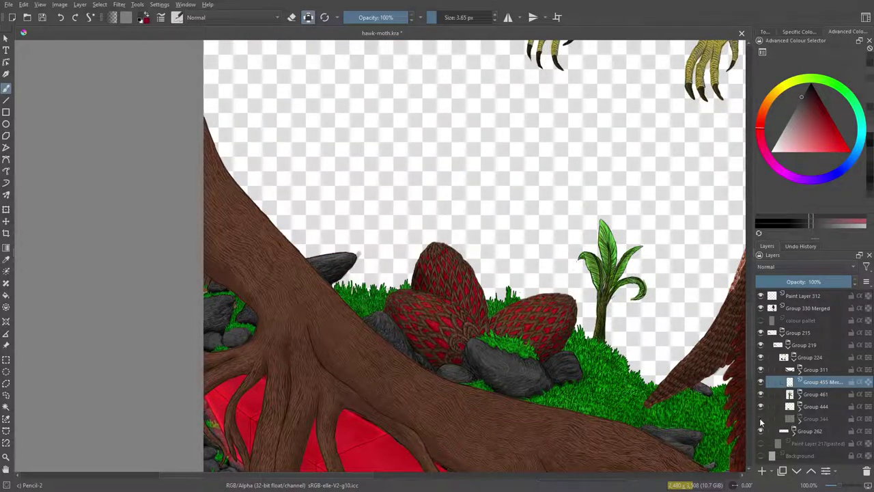
left_click(761, 419)
Expand Group 344, look through its layers and collapse the nested Group 346.
left_click(799, 419)
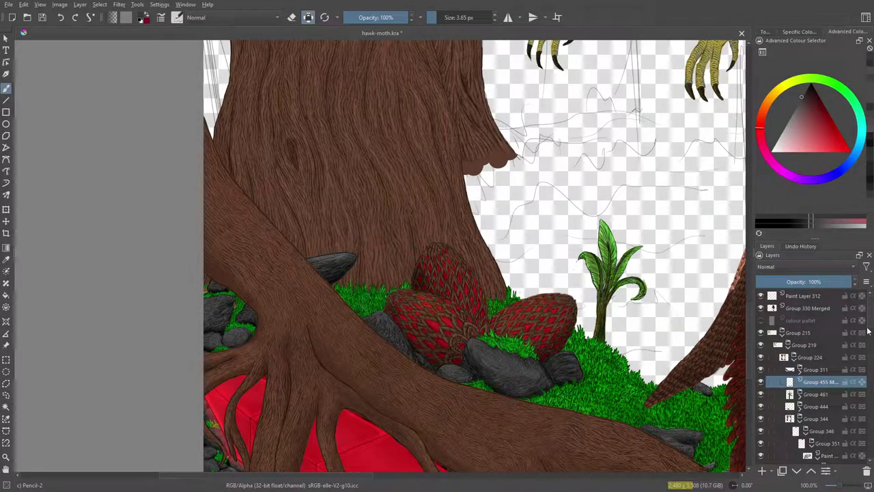
scroll(866, 332, "down", 5)
scroll(872, 331, "down", 10)
scroll(869, 389, "down", 10)
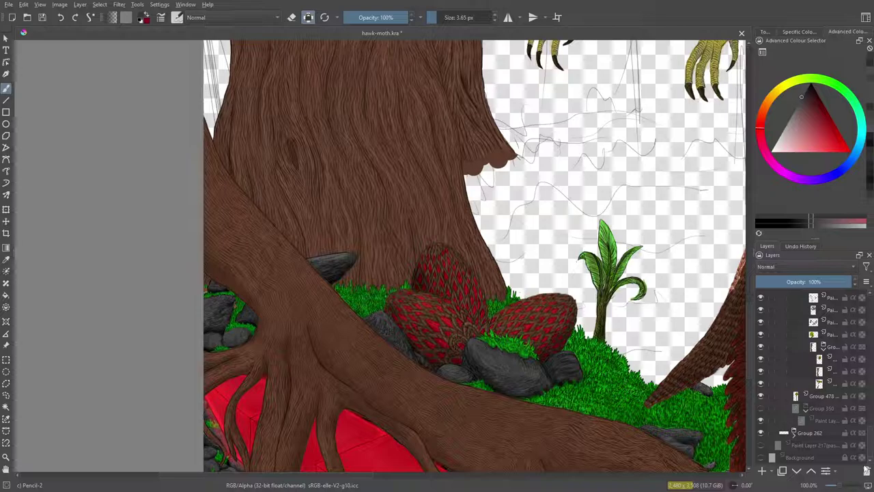
scroll(867, 432, "up", 3)
scroll(867, 432, "up", 6)
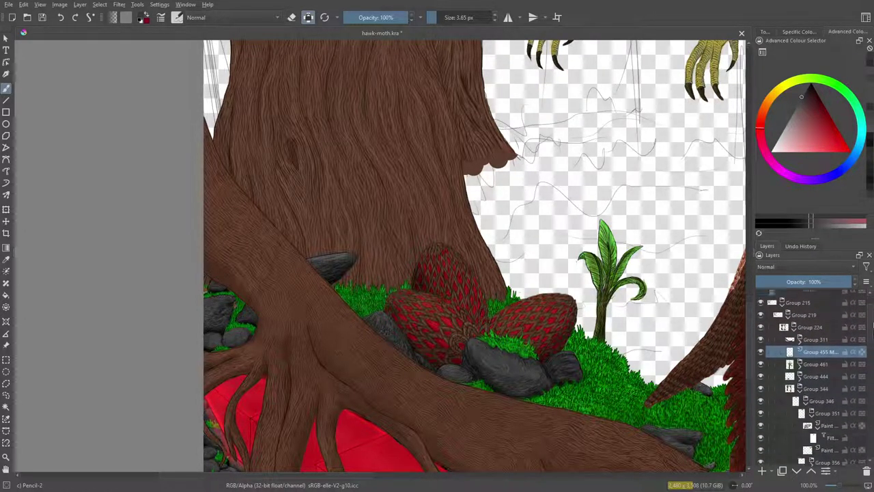
left_click(760, 352)
left_click(761, 353)
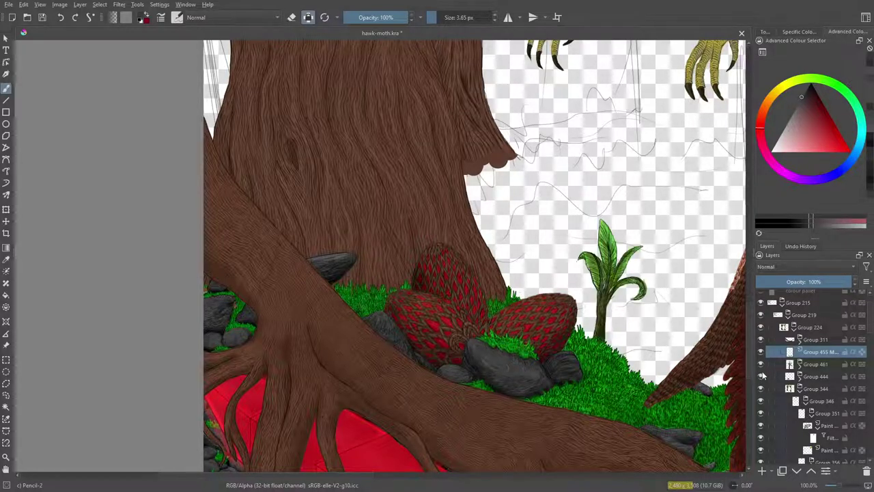
left_click(761, 401)
left_click(805, 402)
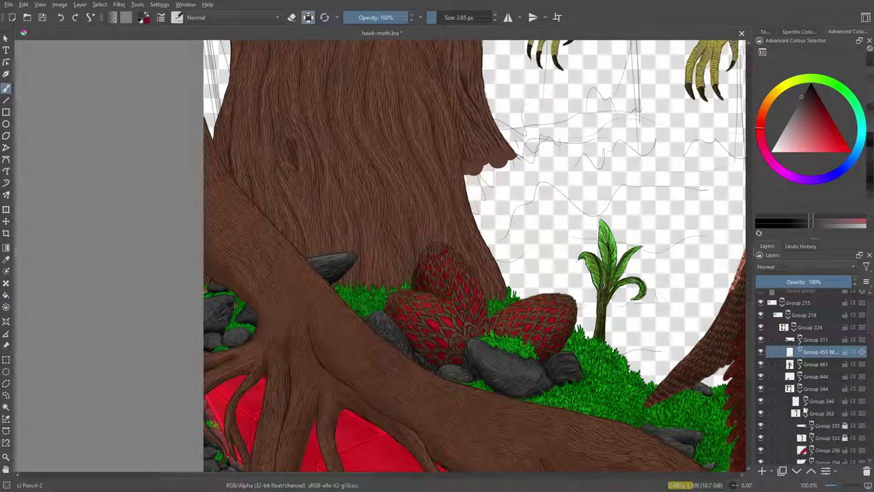
Toggle the visibility of Group 282 inside Group 344 to check which part of the painting it holds.
left_click(760, 414)
left_click(761, 418)
left_click(762, 418)
left_click(761, 416)
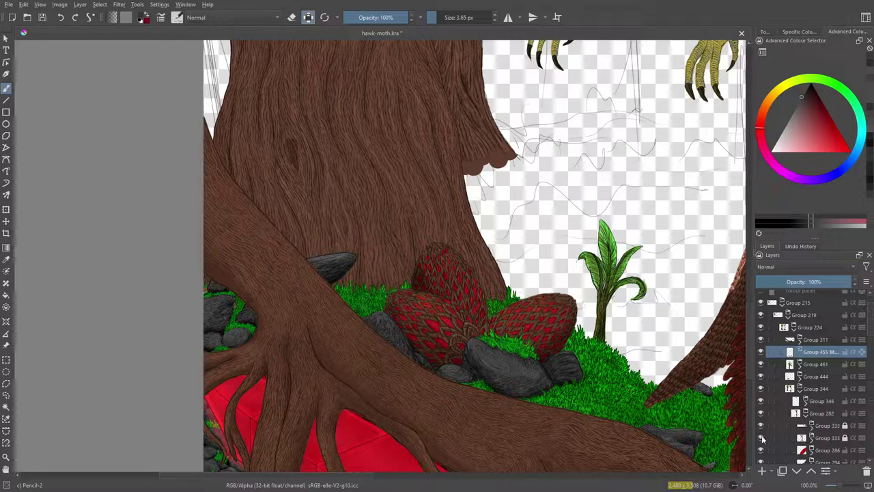
Expand Group 333 and toggle its visibility to check which part of the painting it holds.
left_click(761, 438)
left_click(760, 437)
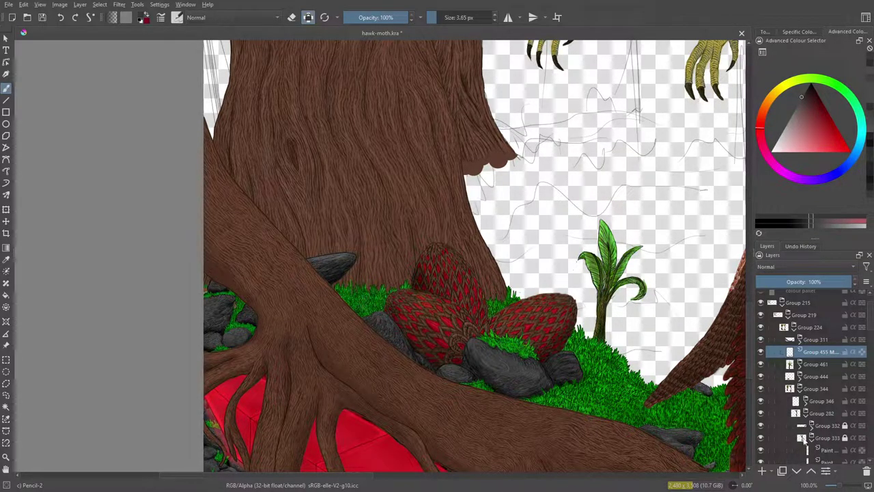
left_click(810, 437)
left_click(837, 486)
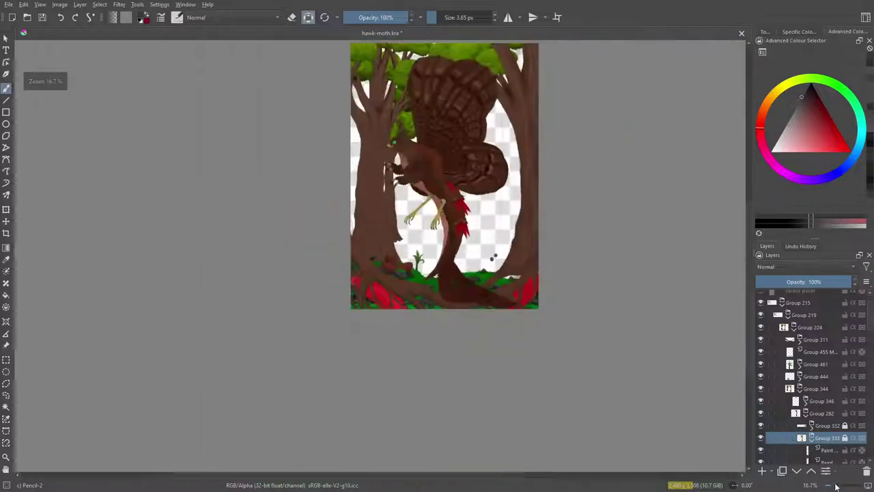
scroll(836, 486, "up", 1)
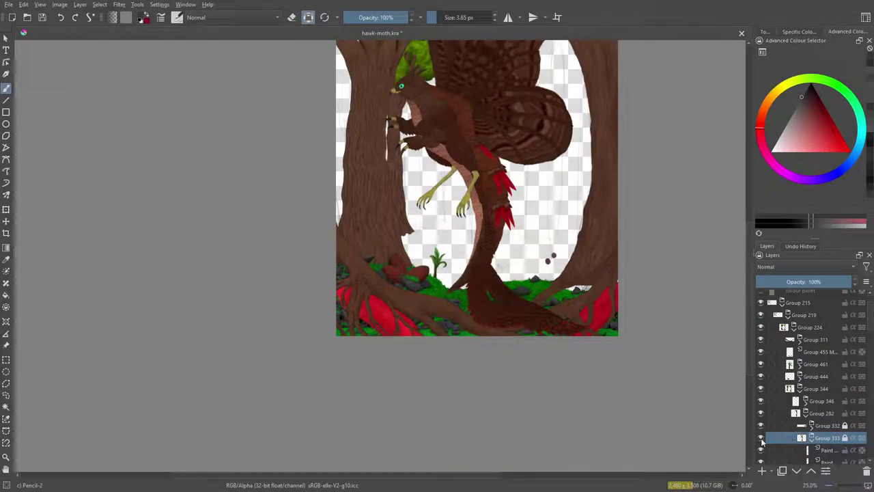
left_click(761, 439)
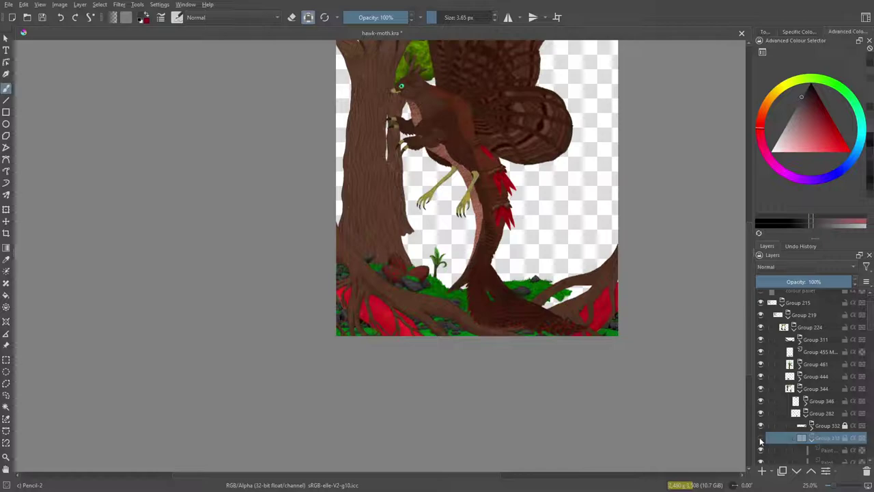
left_click(761, 439)
left_click(760, 439)
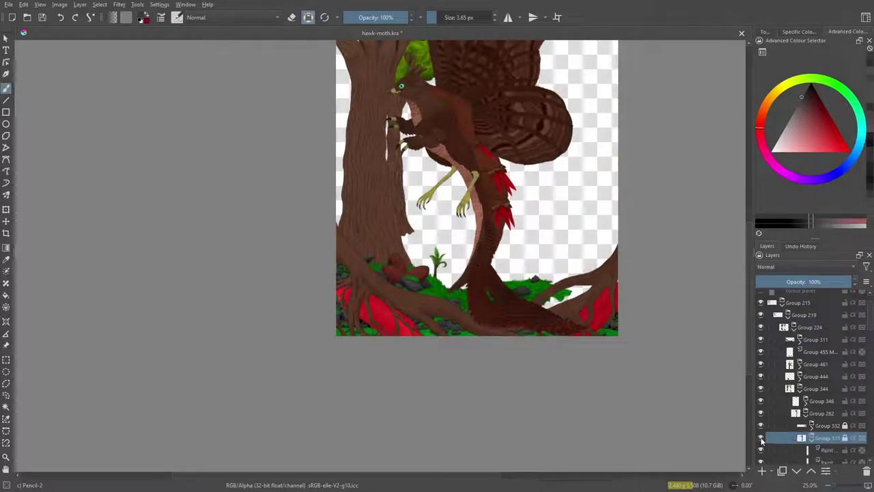
left_click(761, 439)
Toggle the visibility of the two nested groups and the paint layer above them in Group 333 to identify their contents.
scroll(871, 329, "down", 2)
scroll(872, 329, "down", 5)
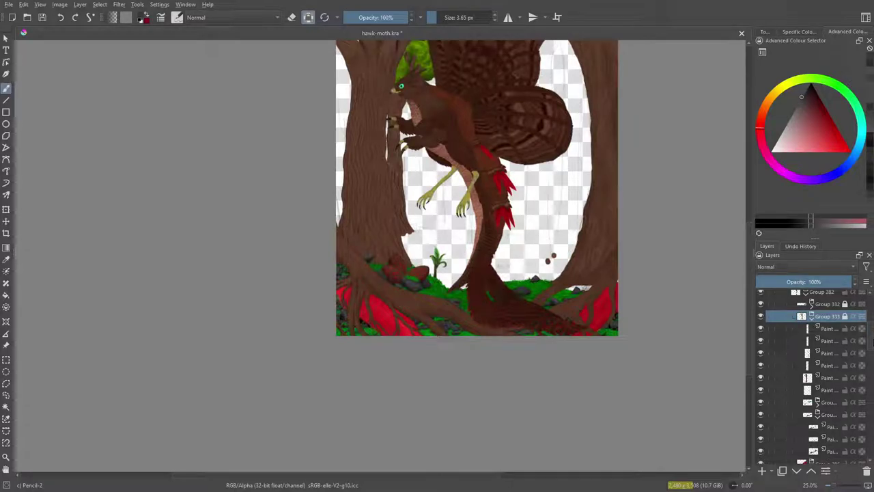
left_click(761, 415)
left_click(761, 415)
left_click(762, 415)
left_click(762, 414)
left_click(761, 402)
left_click(761, 402)
left_click(761, 390)
left_click(761, 393)
Place a copy of the 64%-opacity paint layer from Group 333 at the end of the layer stack and delete the copy.
left_click(826, 393)
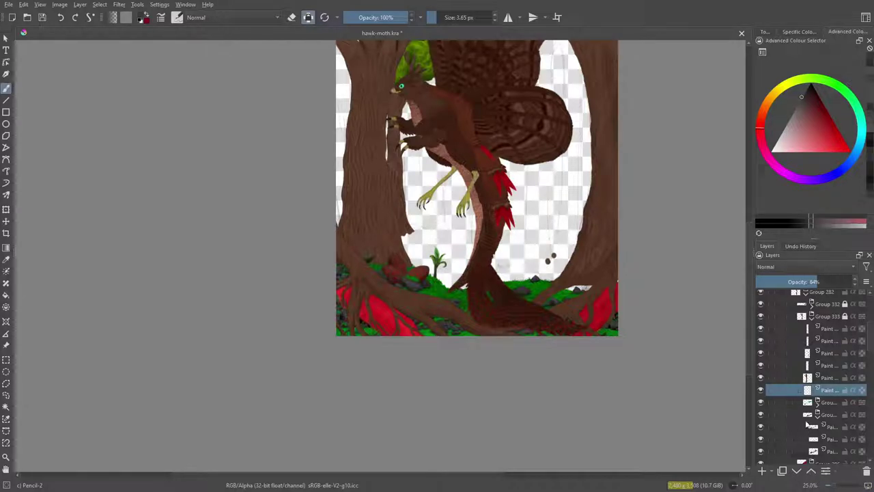
left_click_drag(780, 386, 785, 337)
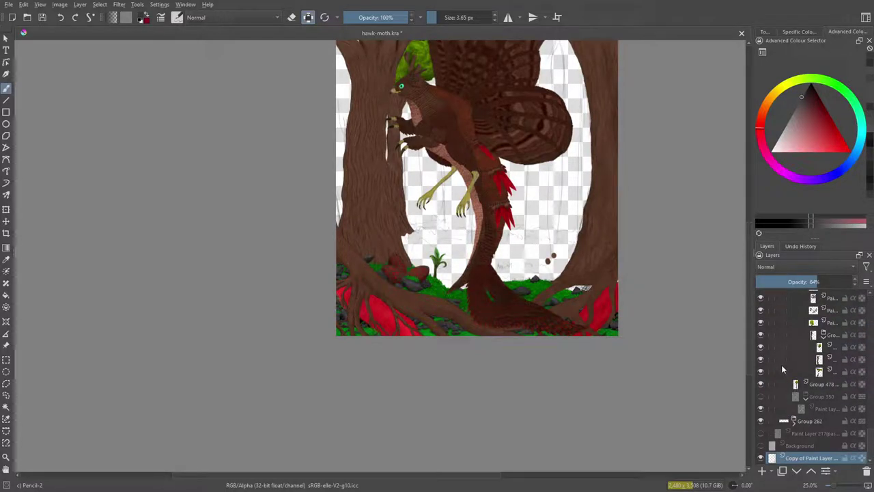
left_click(866, 471)
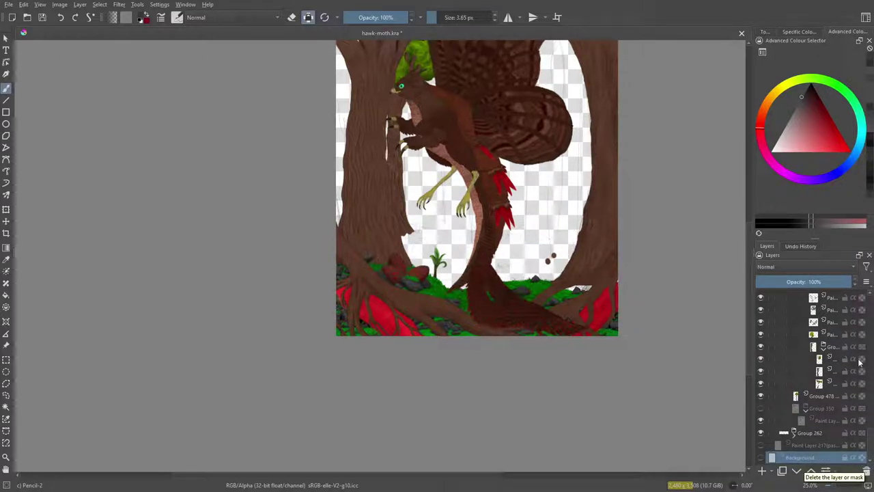
Check the contents of Group 421 by toggling its visibility, and collapse the group.
scroll(862, 418, "up", 5)
scroll(872, 411, "up", 1)
scroll(873, 410, "up", 5)
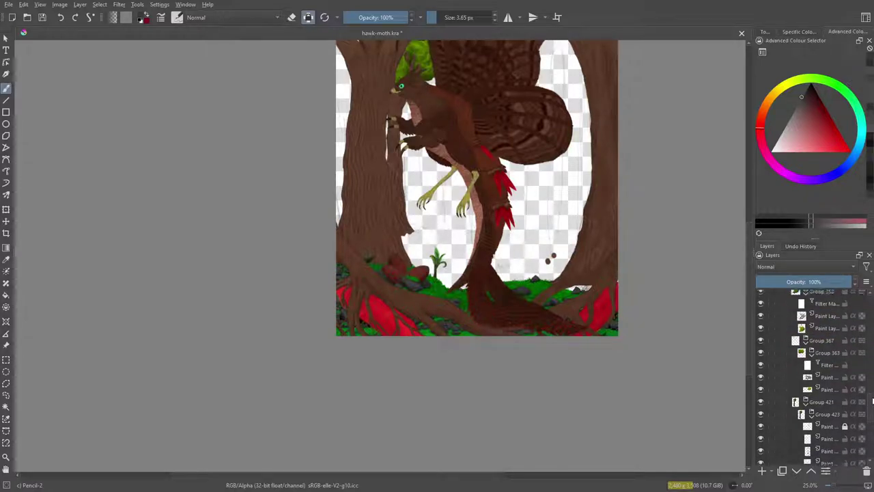
left_click(761, 403)
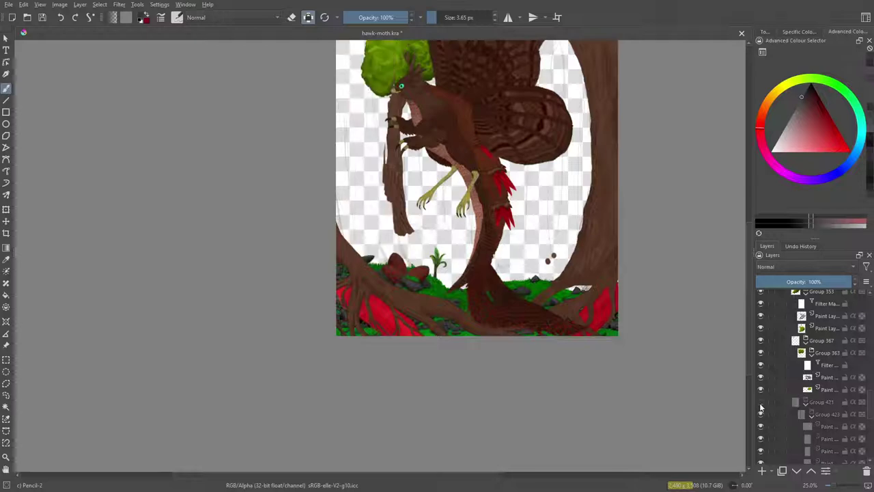
left_click(761, 403)
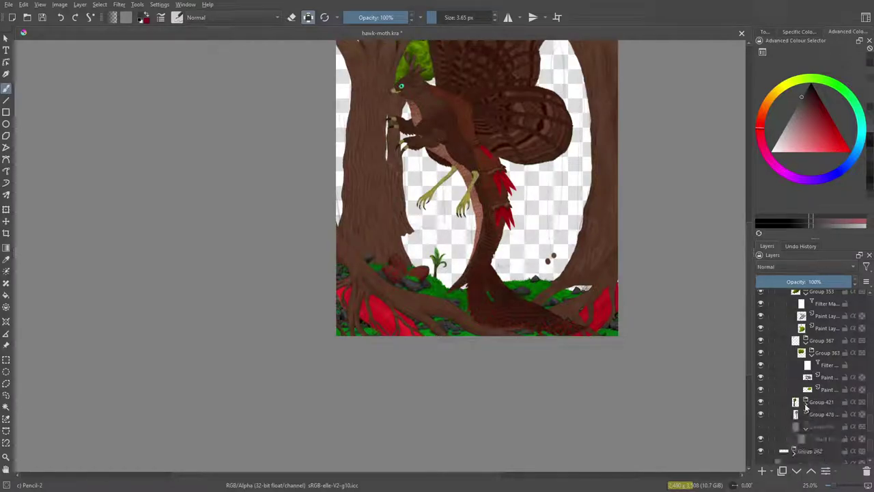
Save the painting and switch to the Eraser Circle brush with the 64%-opacity paint layer in Group 333 selected.
scroll(867, 381, "down", 5)
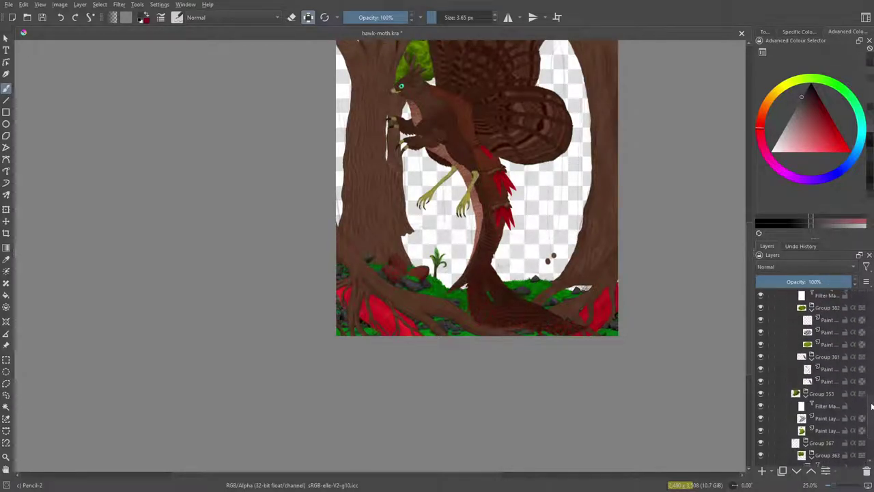
scroll(867, 381, "down", 10)
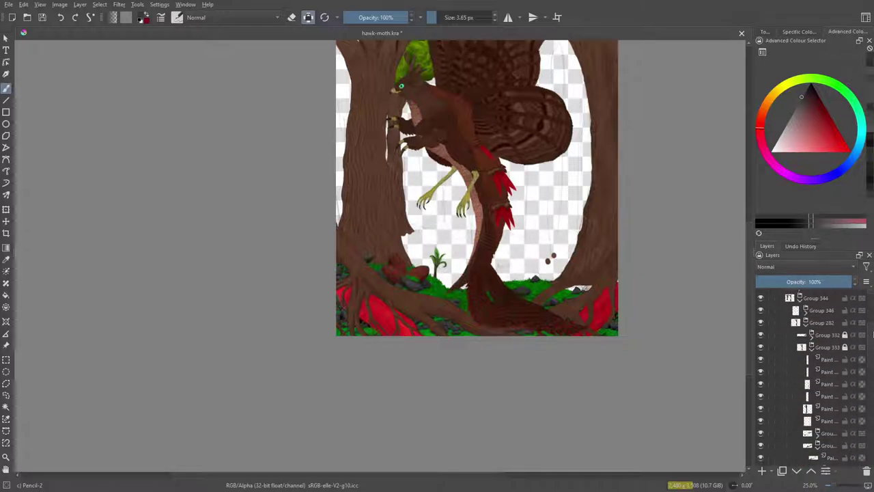
scroll(867, 381, "down", 10)
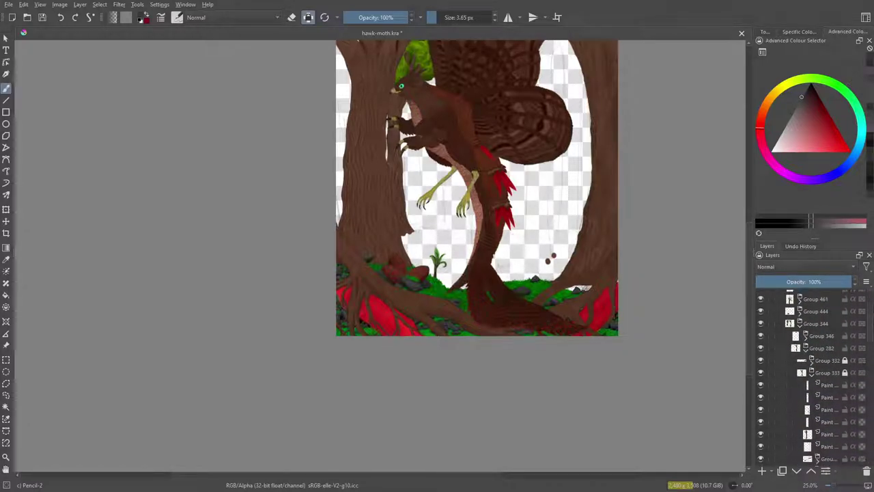
scroll(867, 381, "down", 3)
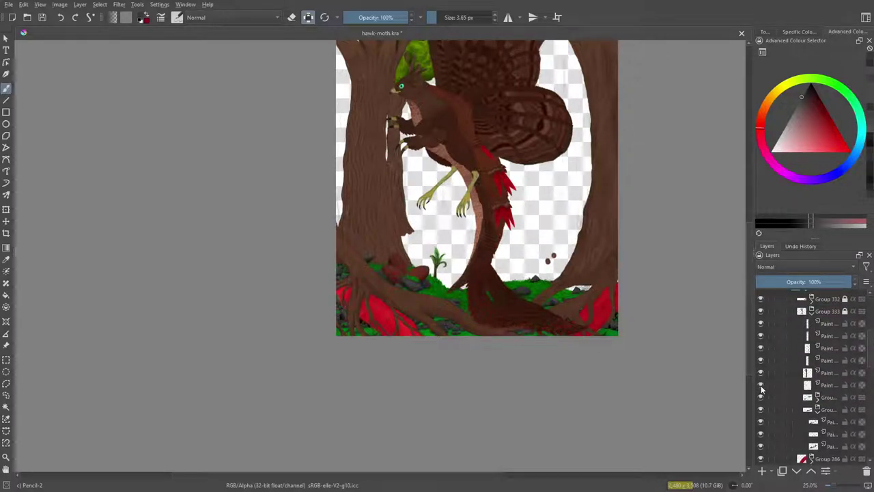
left_click(785, 385)
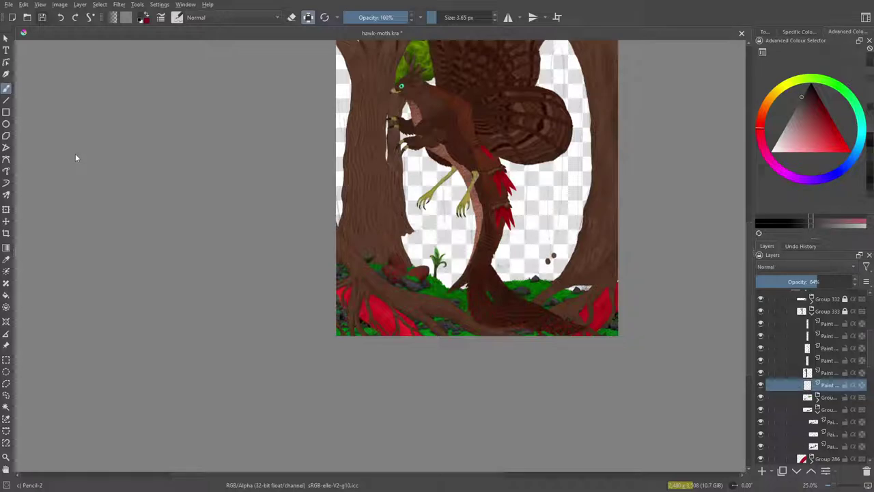
key("ctrl+s")
key("e")
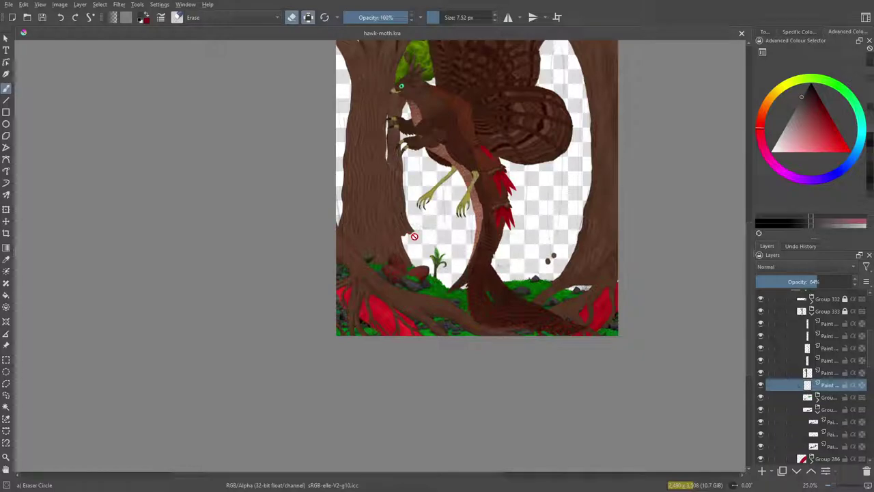